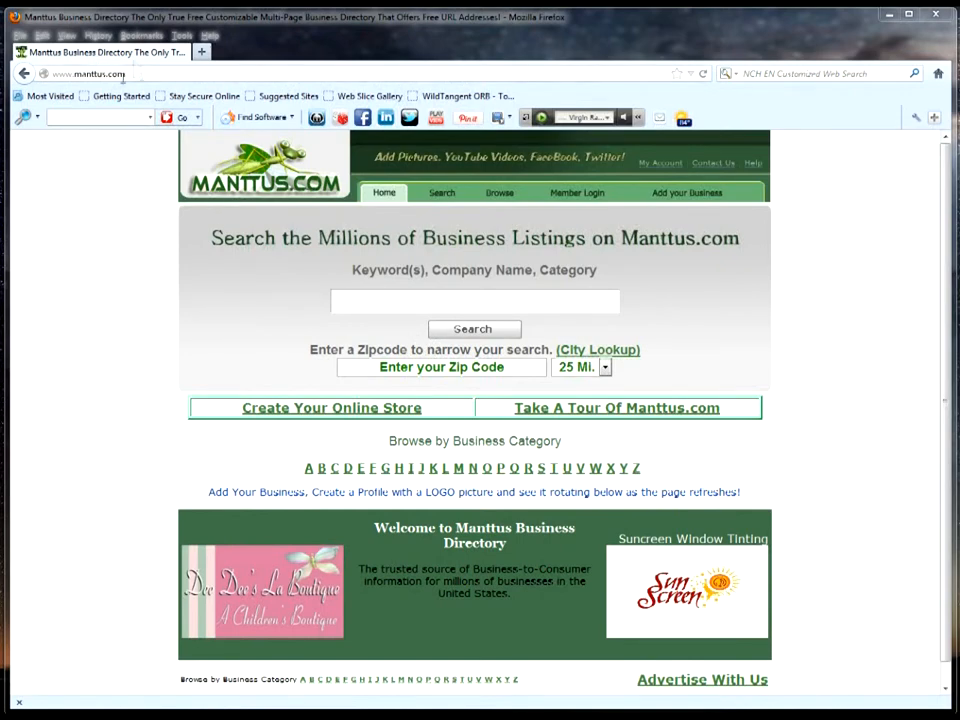
- Search the Manttus business directory for "manttus sample" and open the Manttus Sample listing
{"action": "double_click", "coordinate": [469, 302]}
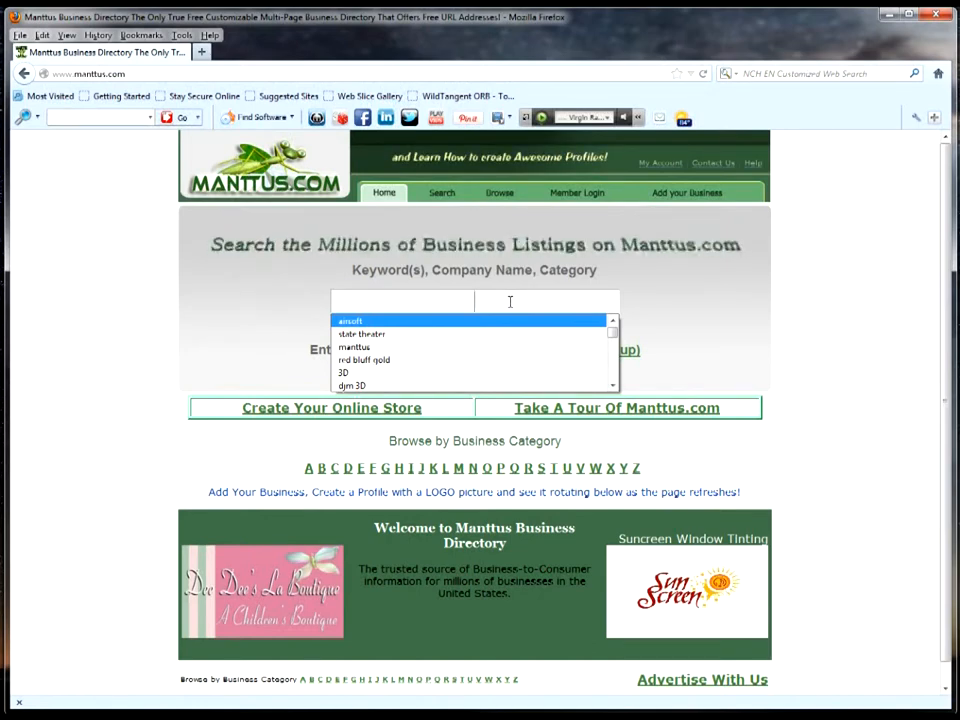
{"action": "type", "text": "ma"}
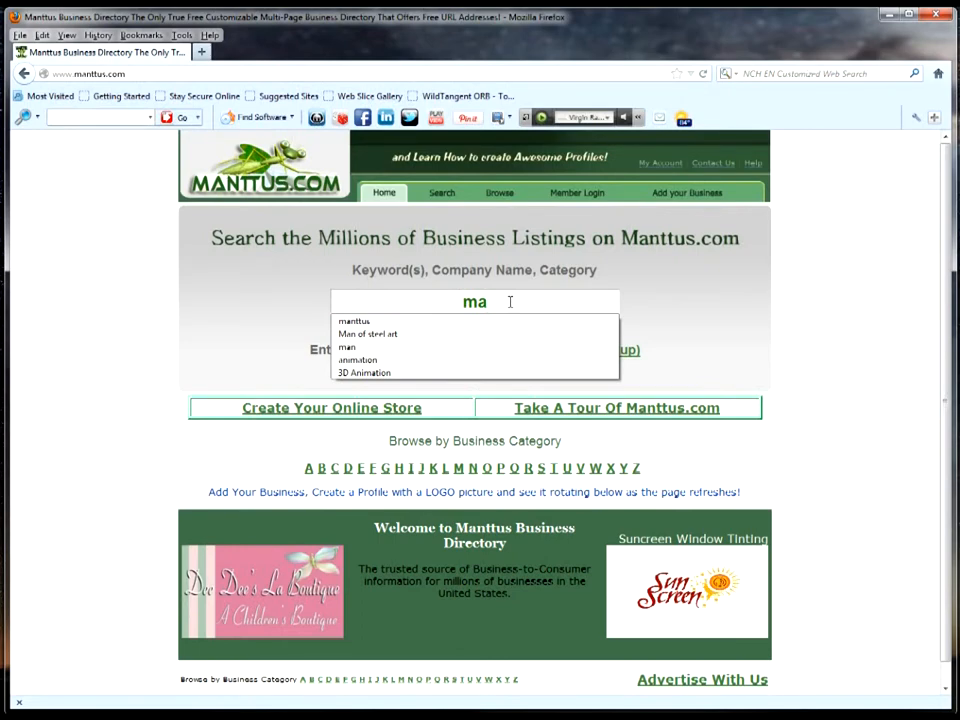
{"action": "type", "text": "nttus"}
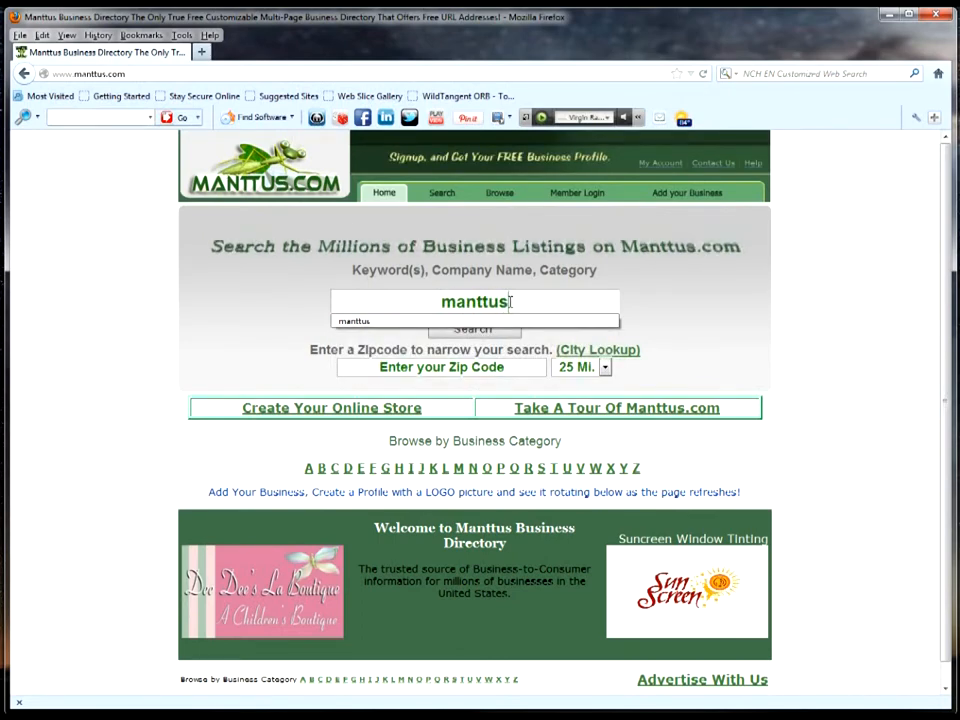
{"action": "type", "text": " sample"}
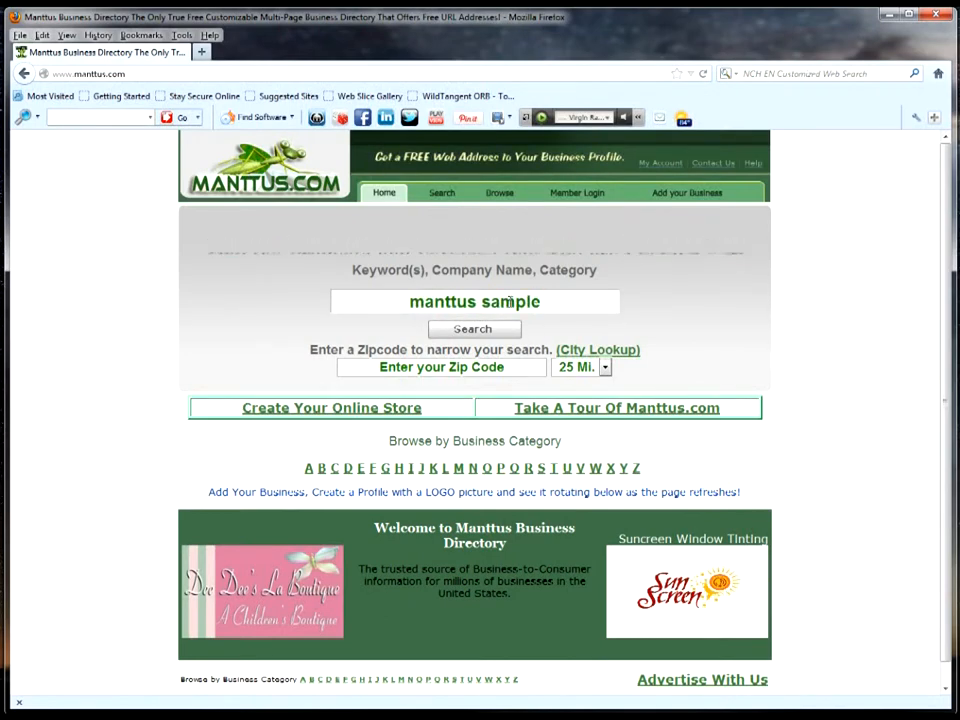
{"action": "left_click", "coordinate": [474, 334]}
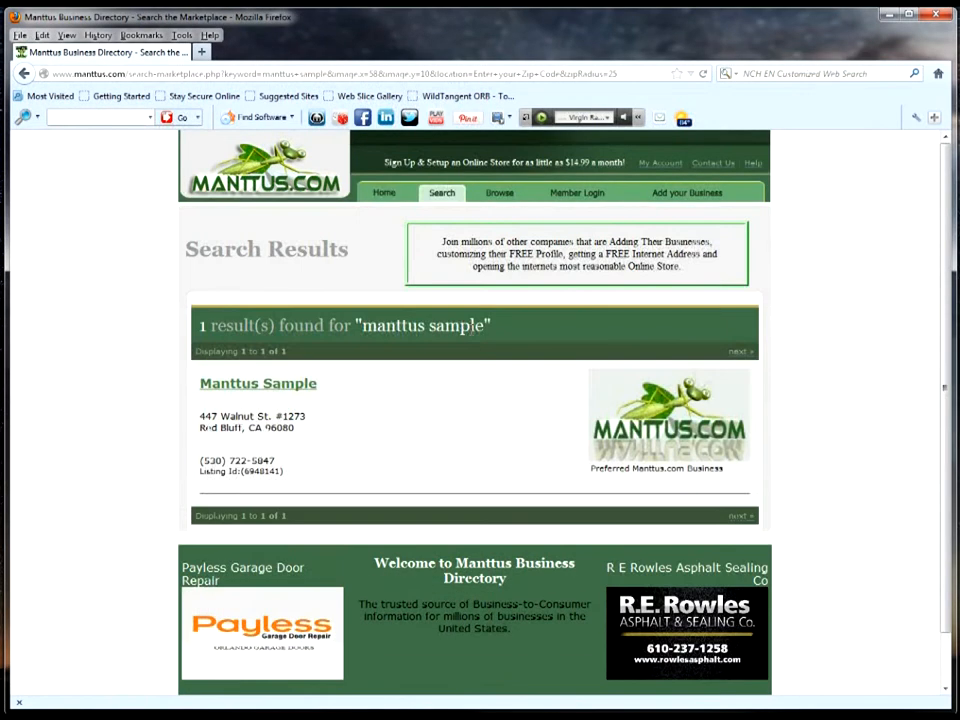
{"action": "left_click", "coordinate": [289, 390]}
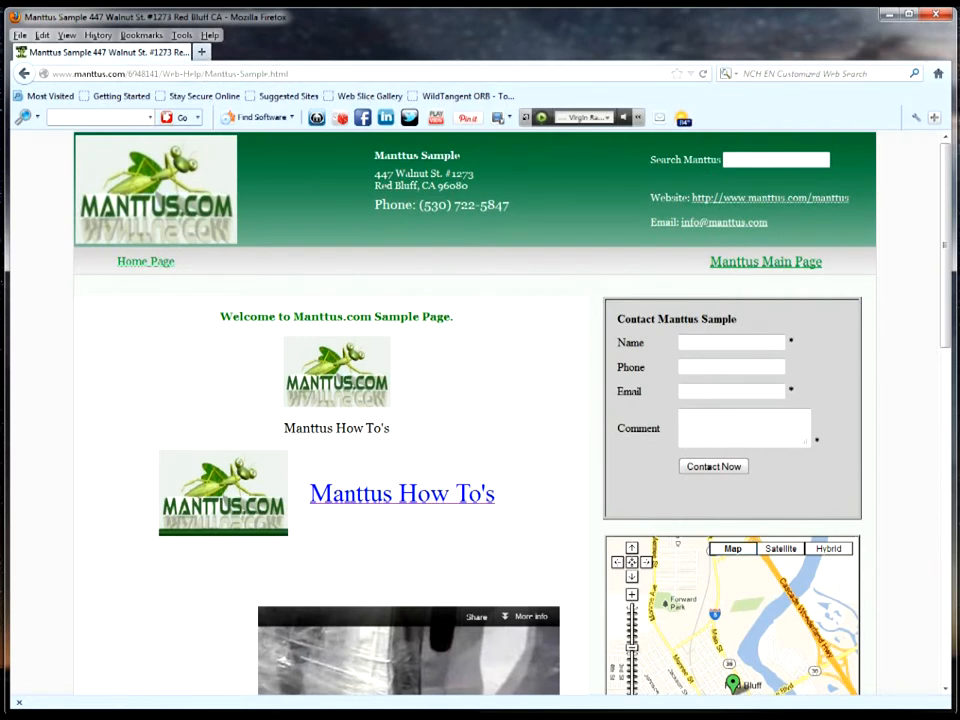
- Return to the Manttus main page and log in as a member with the account's user name and password
{"action": "left_click", "coordinate": [766, 262]}
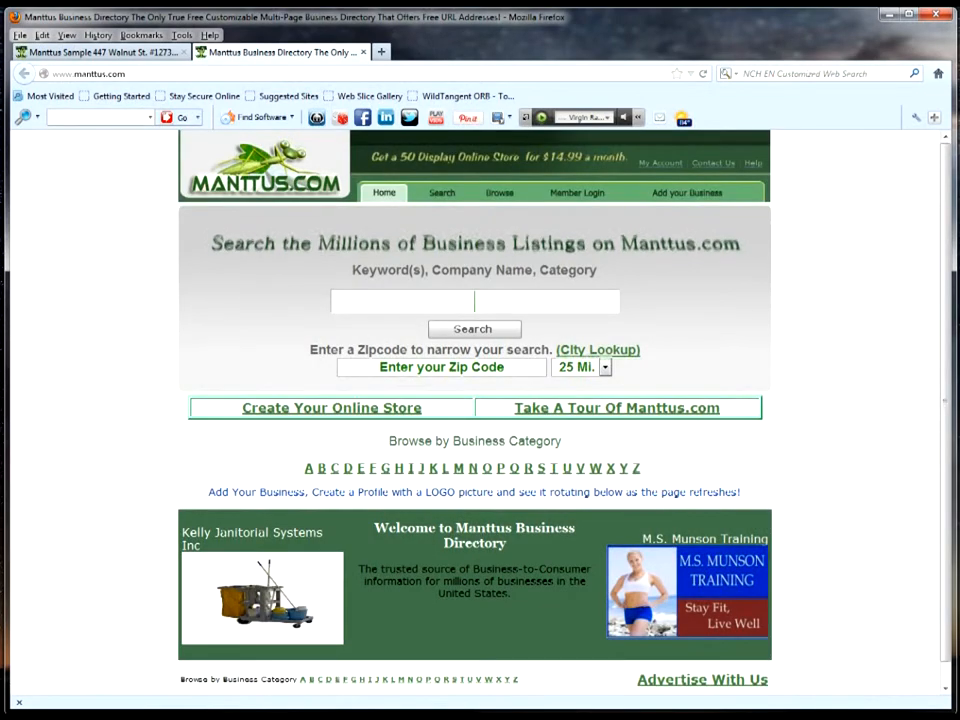
{"action": "left_click", "coordinate": [575, 195]}
{"action": "left_click", "coordinate": [364, 333]}
{"action": "left_click", "coordinate": [364, 333]}
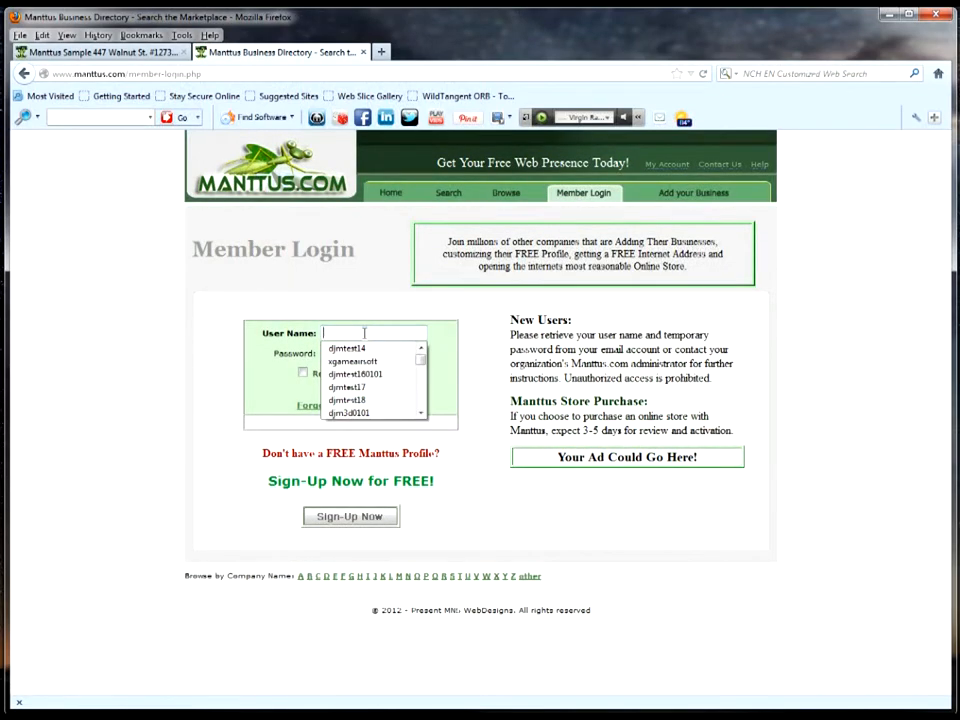
{"action": "type", "text": "m"}
{"action": "left_click", "coordinate": [364, 360]}
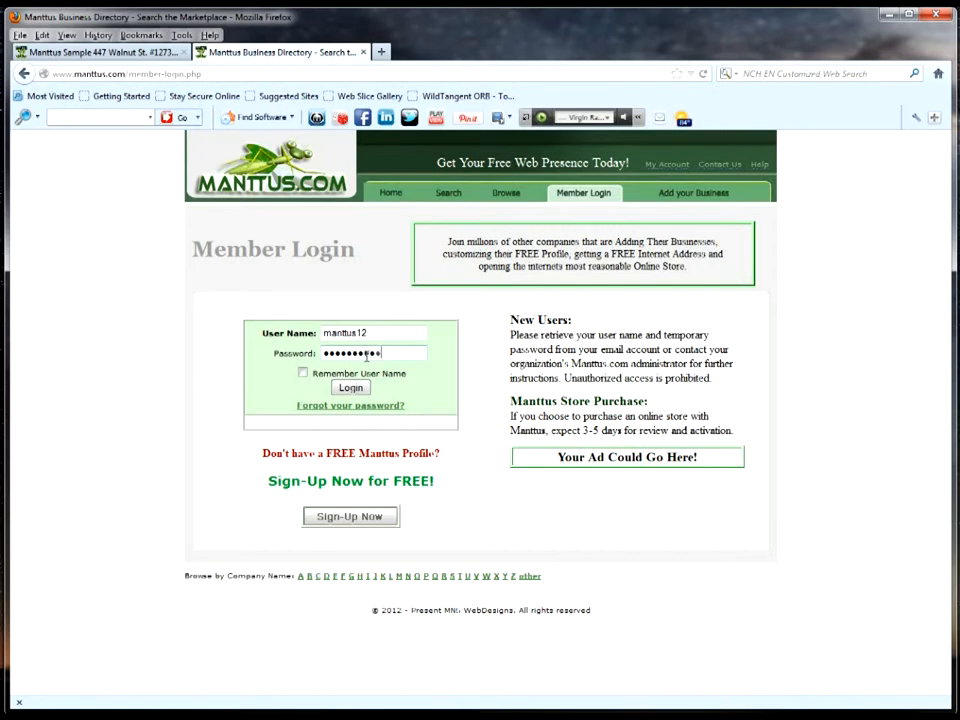
{"action": "left_click", "coordinate": [354, 389]}
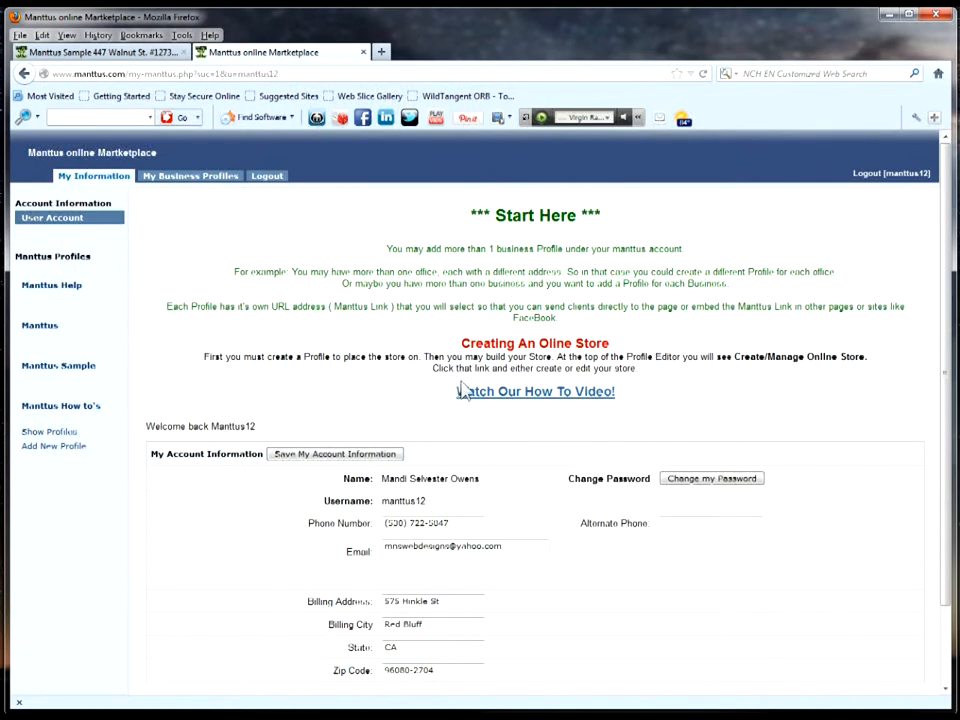
- Open the Manttus Sample profile in the Profile Editor and compare it with its public page
{"action": "left_click", "coordinate": [40, 328]}
{"action": "left_click", "coordinate": [64, 367]}
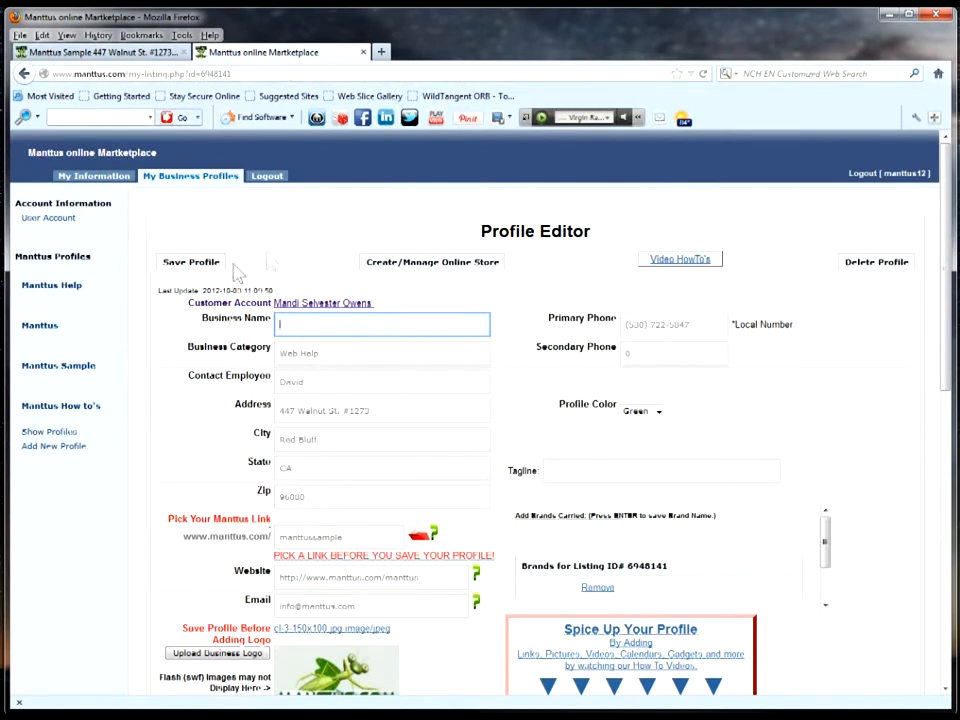
{"action": "left_click", "coordinate": [112, 52]}
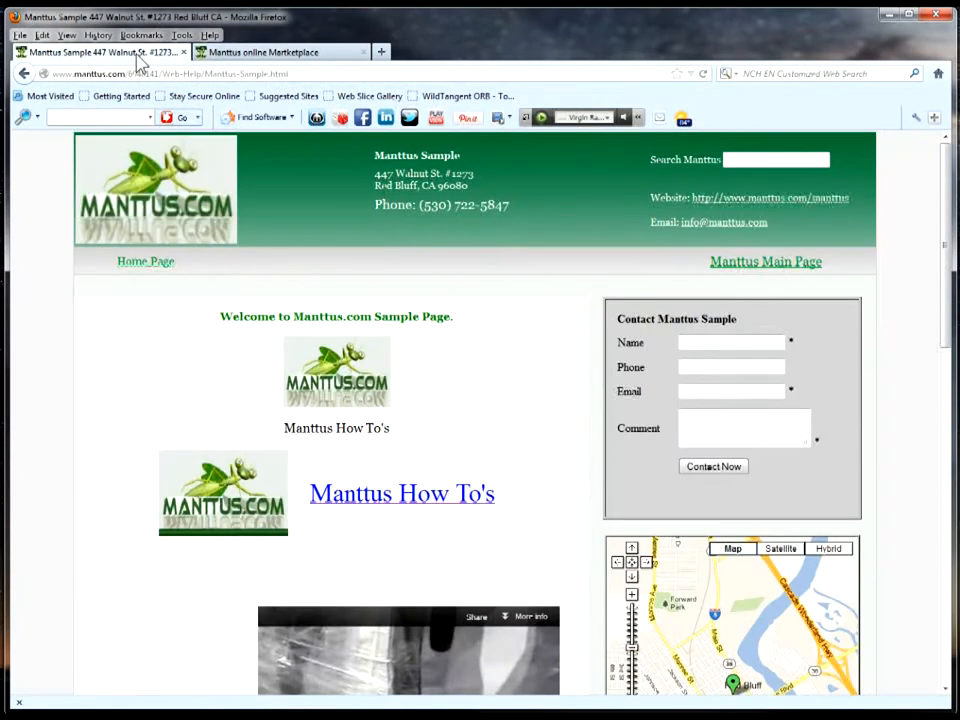
{"action": "left_click", "coordinate": [234, 56]}
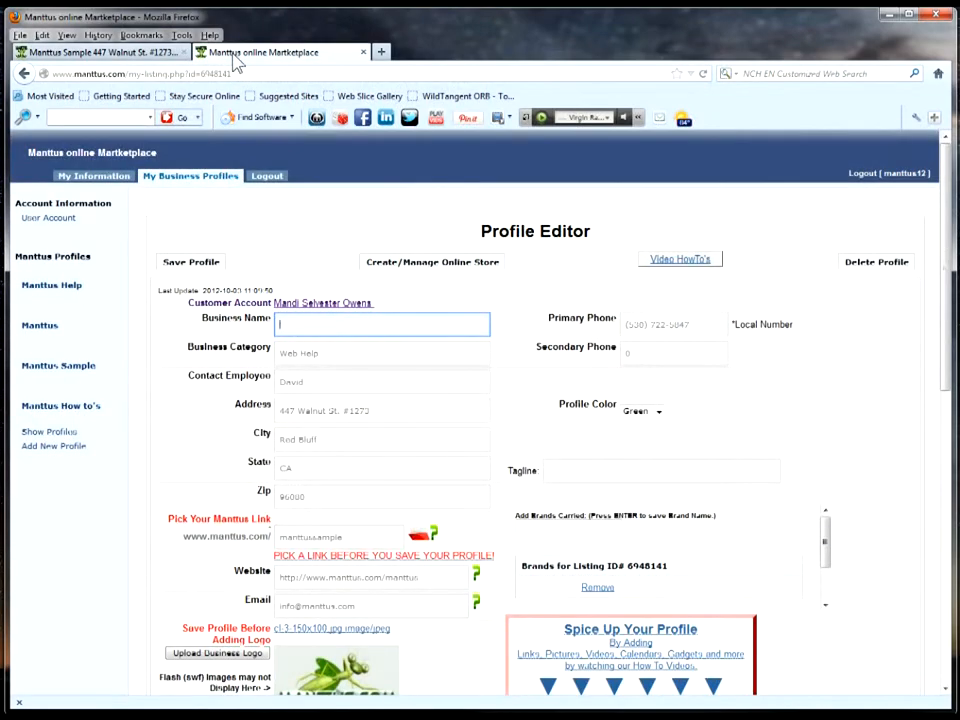
- Open Facebook in a new browser tab and run a web search there for "like button"
{"action": "left_click", "coordinate": [382, 52]}
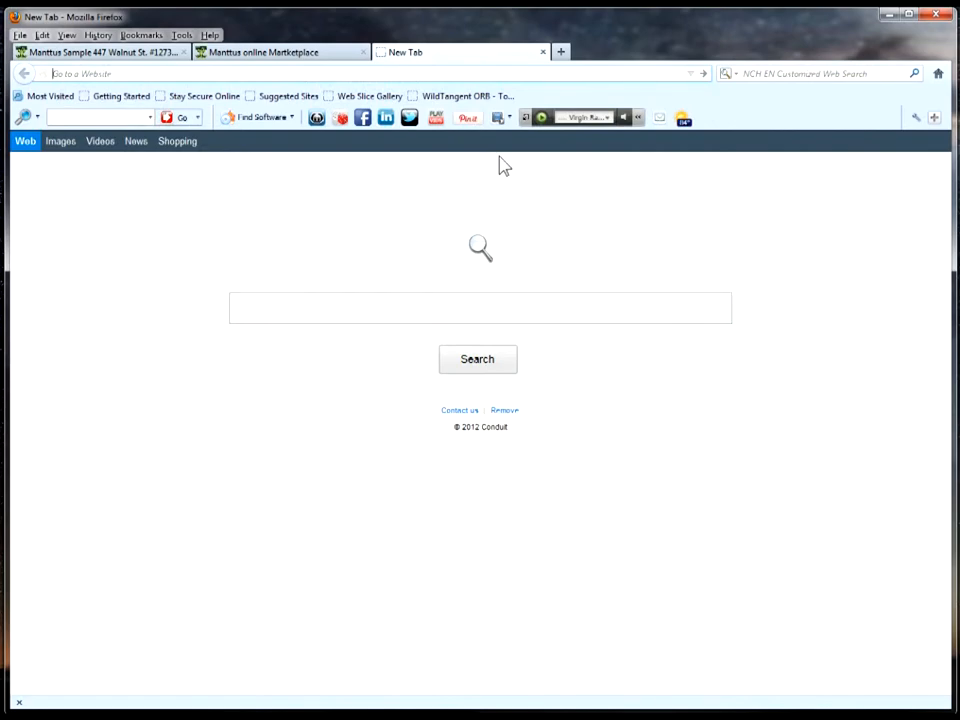
{"action": "type", "text": "facebook.com/"}
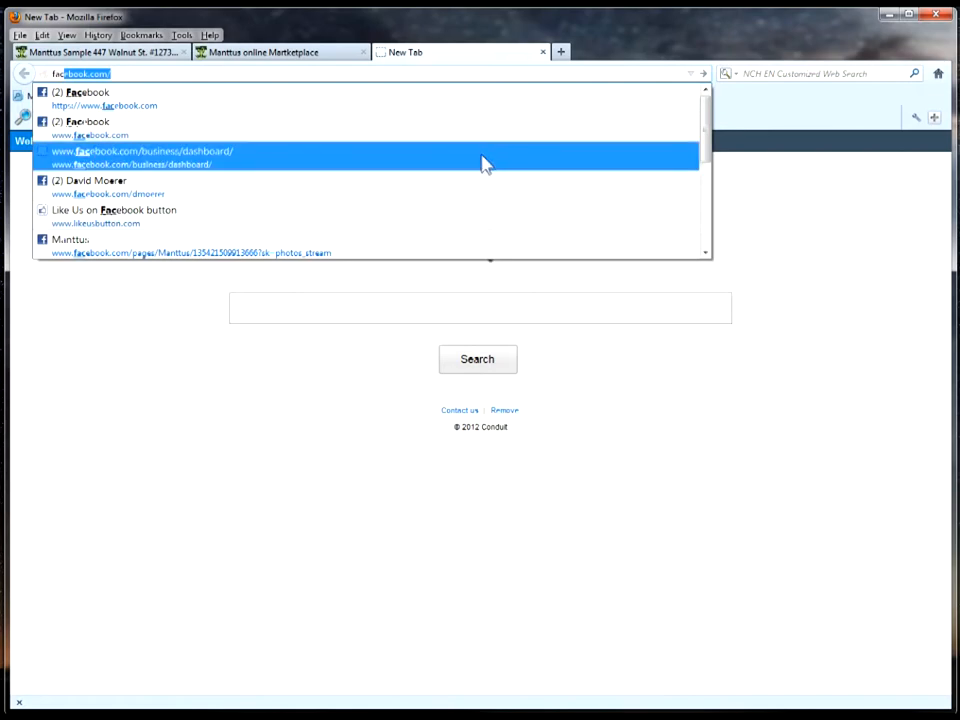
{"action": "left_click", "coordinate": [216, 103]}
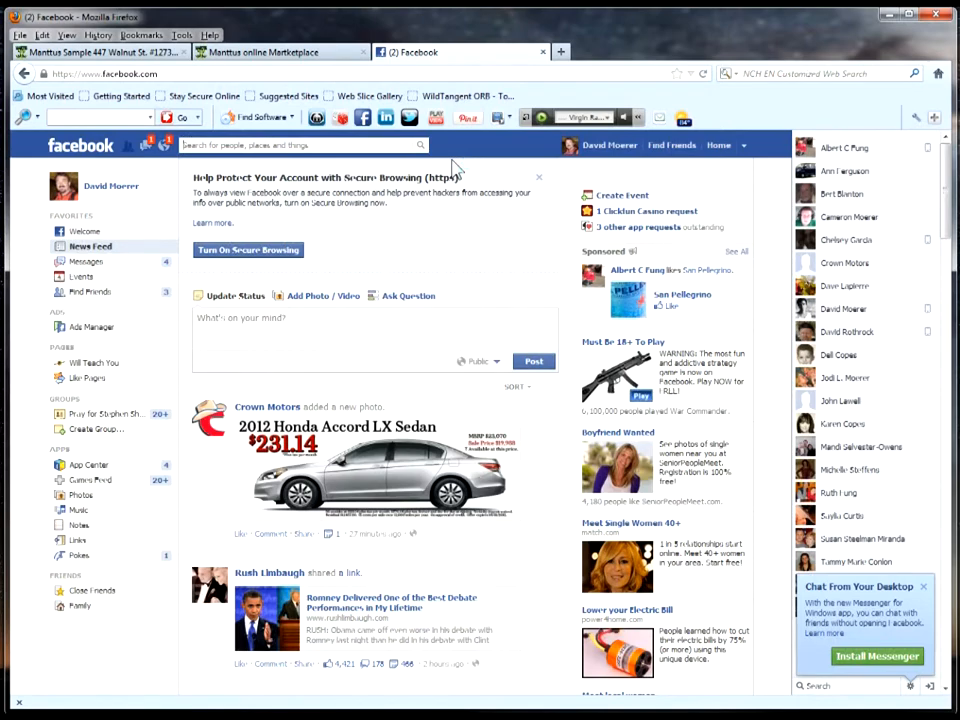
{"action": "type", "text": "like"}
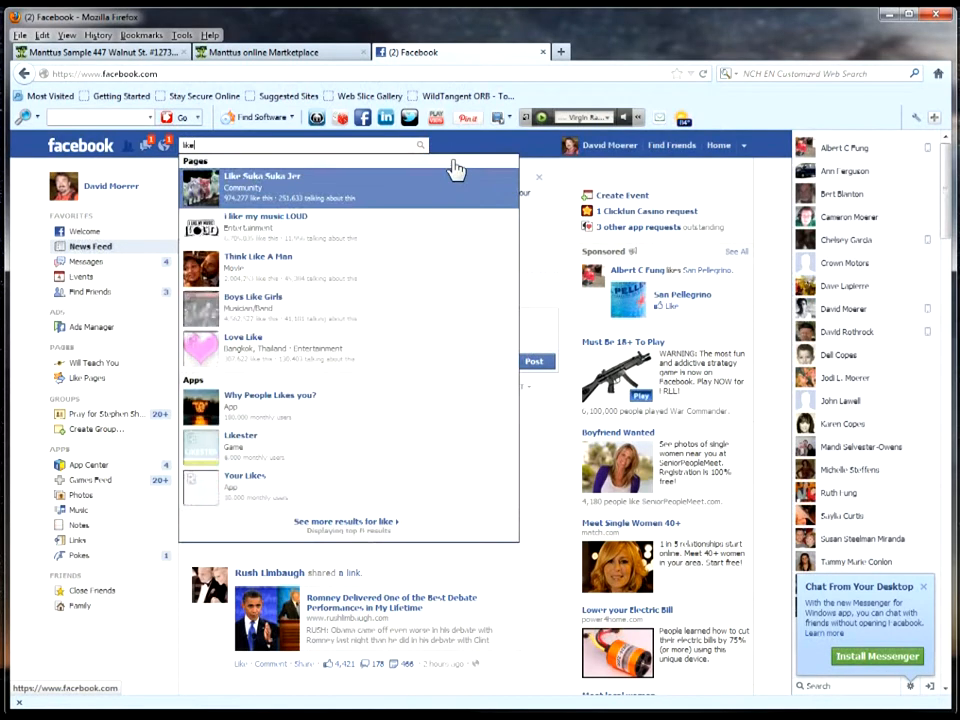
{"action": "type", "text": " button"}
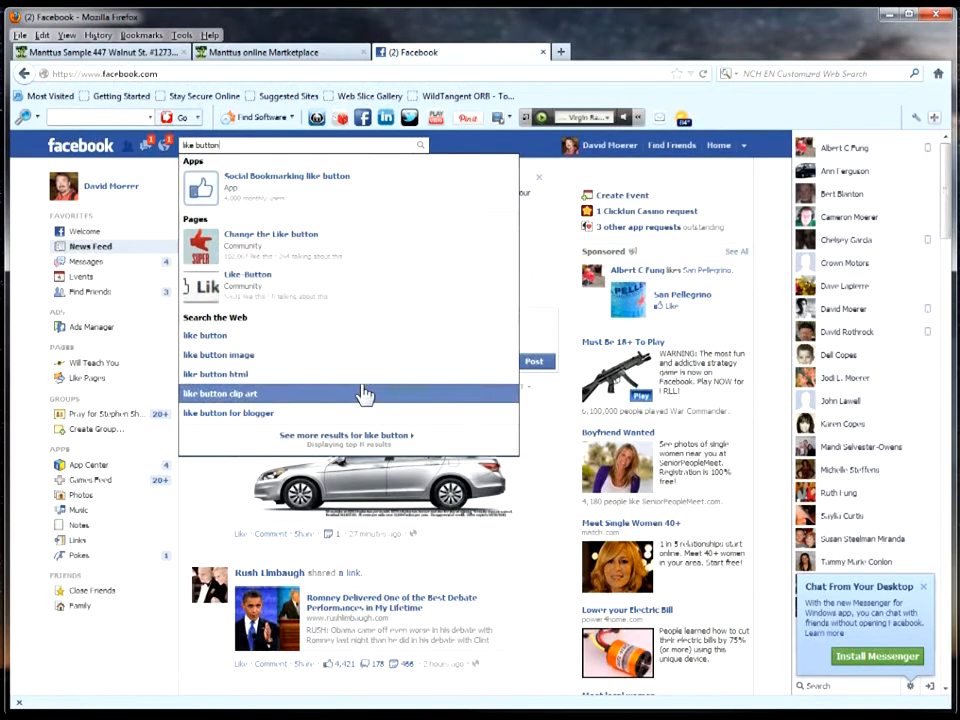
{"action": "left_click", "coordinate": [255, 338]}
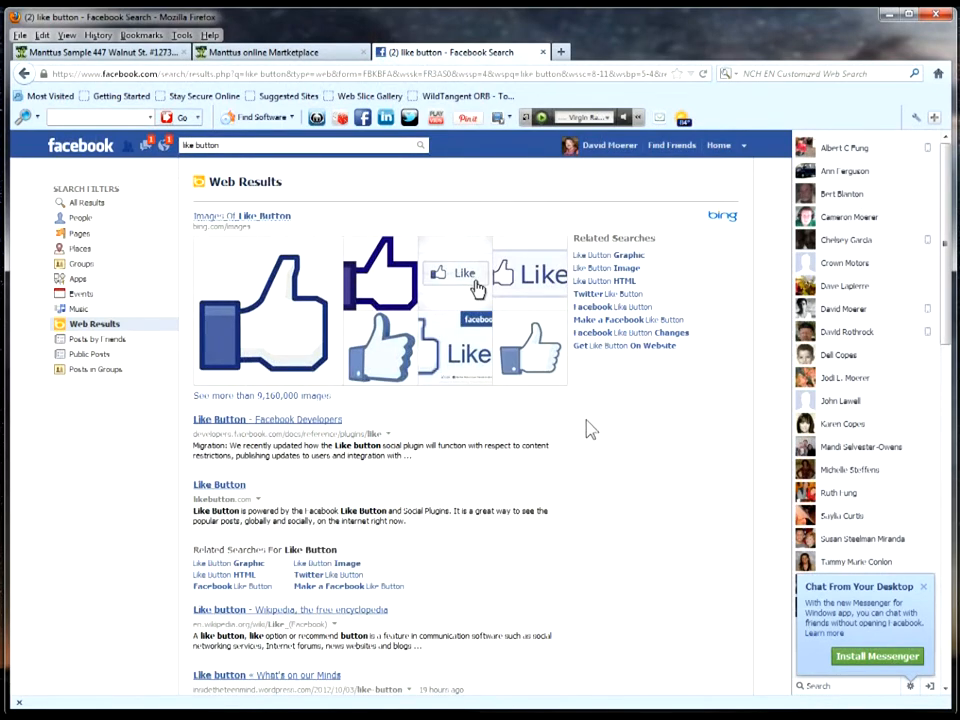
- Open the "Like Box - Facebook Developers" search result and go from there to the Like Button plugin page
{"action": "scroll", "coordinate": [590, 430], "scroll_direction": "down", "scroll_amount": 3}
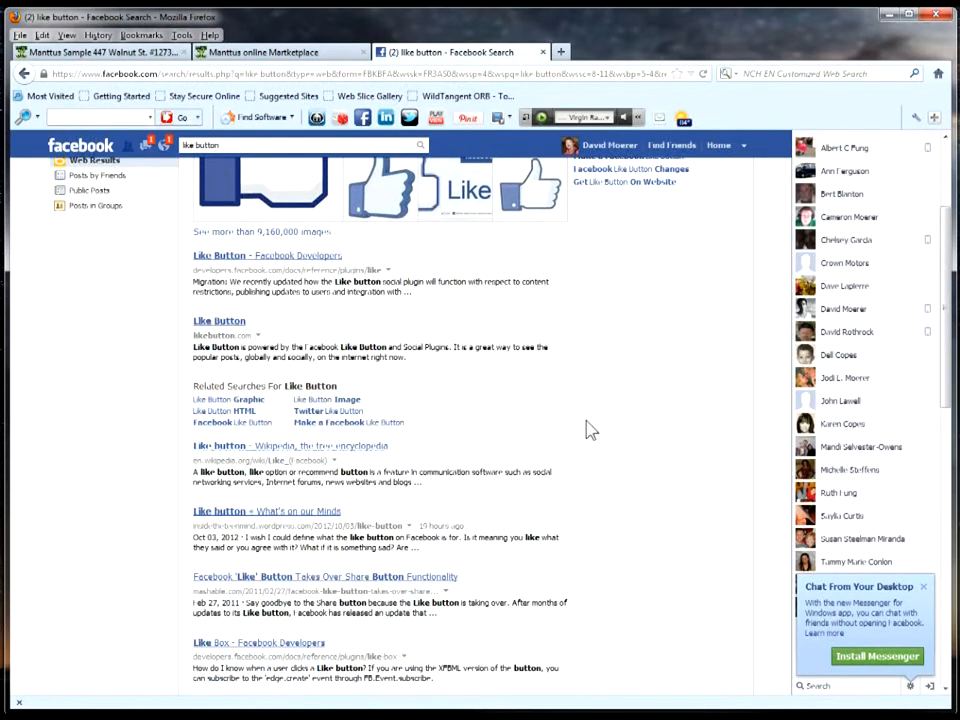
{"action": "scroll", "coordinate": [590, 430], "scroll_direction": "down", "scroll_amount": 6}
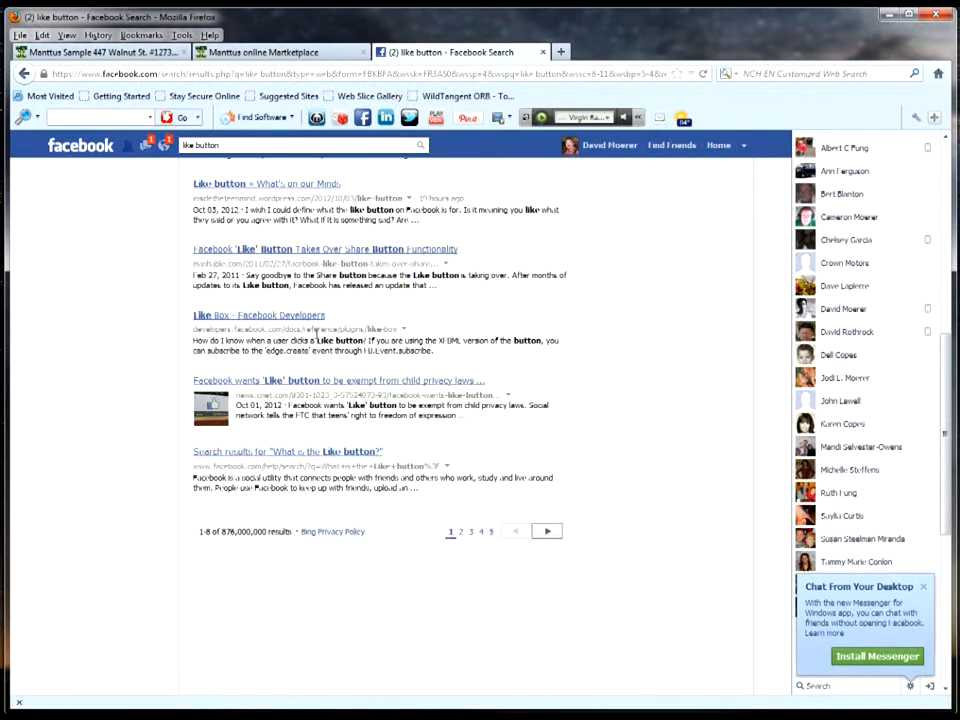
{"action": "left_click", "coordinate": [287, 318]}
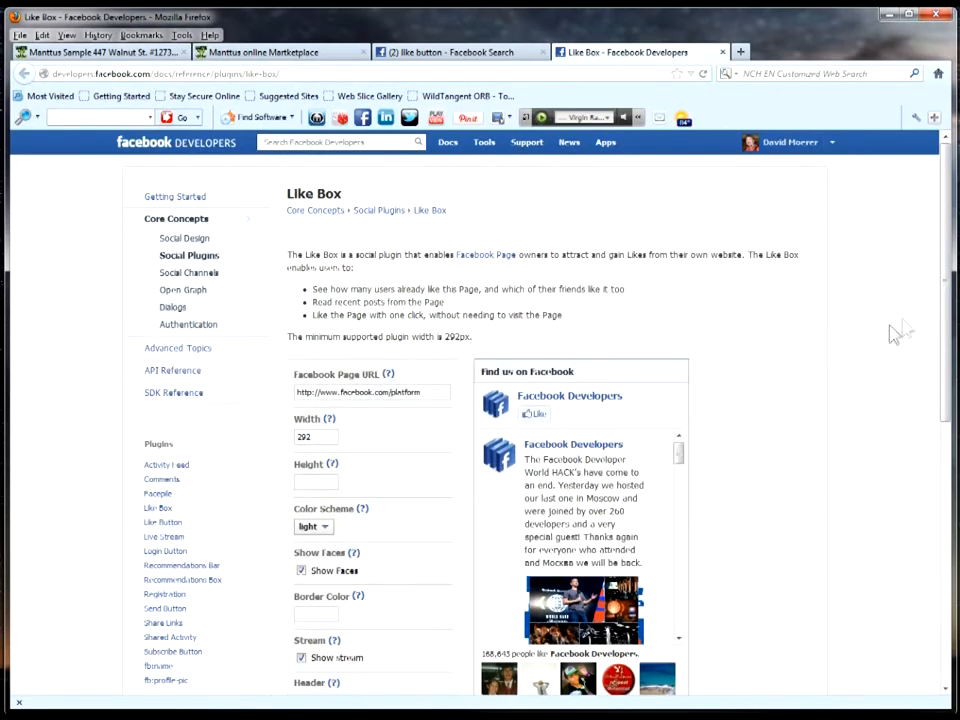
{"action": "mouse_move", "coordinate": [945, 292]}
{"action": "left_mouse_down"}
{"action": "mouse_move", "coordinate": [949, 342]}
{"action": "mouse_move", "coordinate": [949, 286]}
{"action": "left_mouse_up"}
{"action": "left_click_drag", "start_coordinate": [945, 263], "coordinate": [946, 332]}
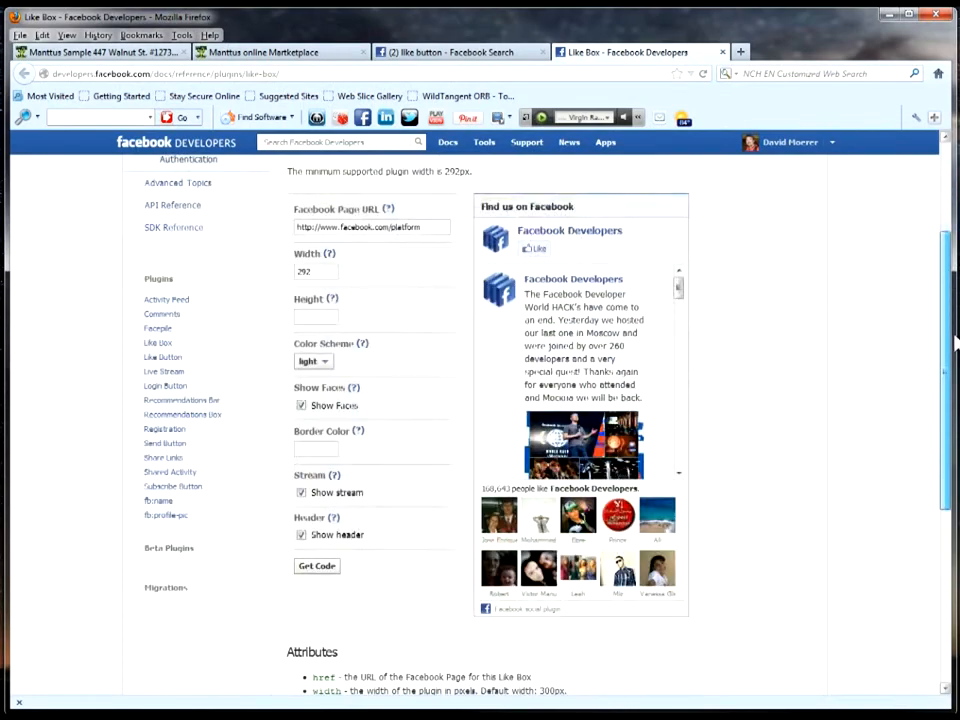
{"action": "left_click", "coordinate": [168, 360]}
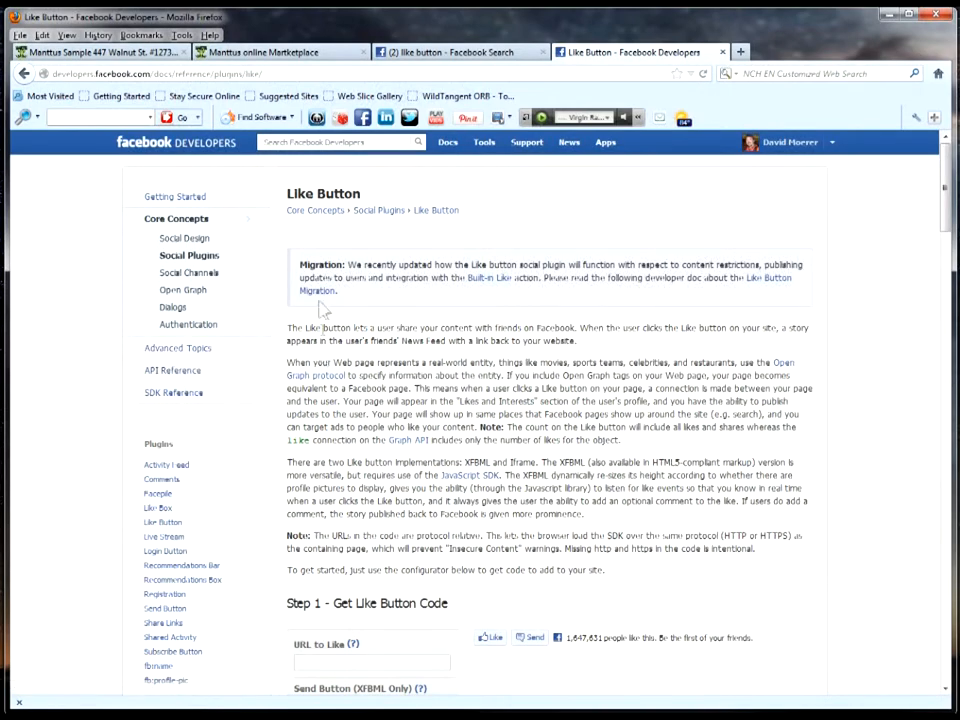
- Examine the Like Button page's web address and the options under Step 1 - Get Like Button Code
{"action": "left_click", "coordinate": [275, 74]}
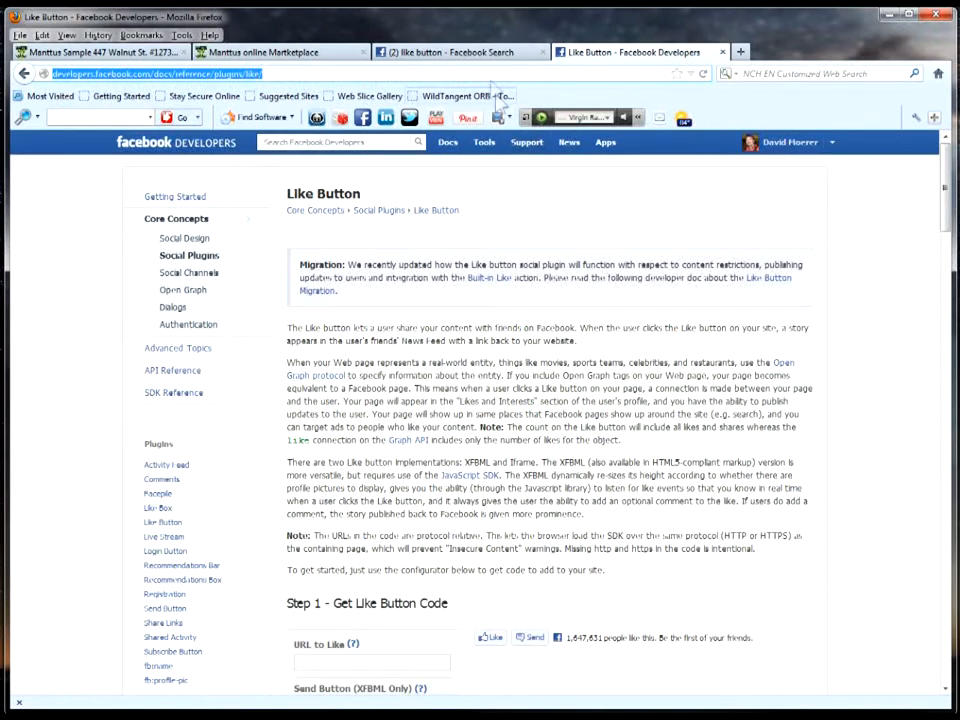
{"action": "left_click", "coordinate": [489, 70]}
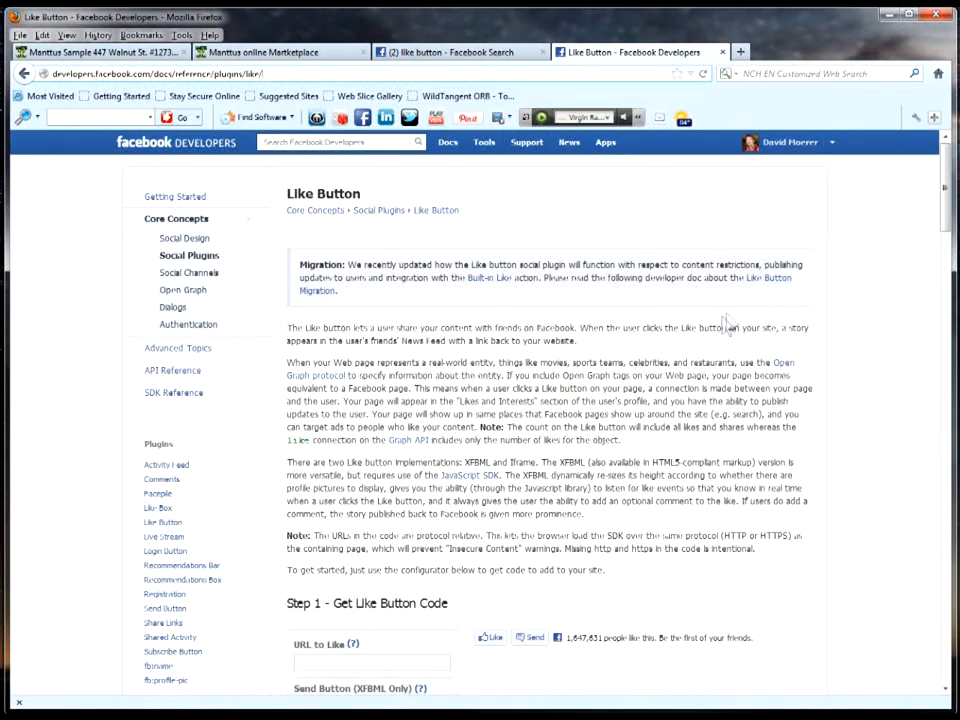
{"action": "scroll", "coordinate": [950, 197], "scroll_direction": "down", "scroll_amount": 1}
{"action": "left_click_drag", "start_coordinate": [950, 197], "coordinate": [950, 203]}
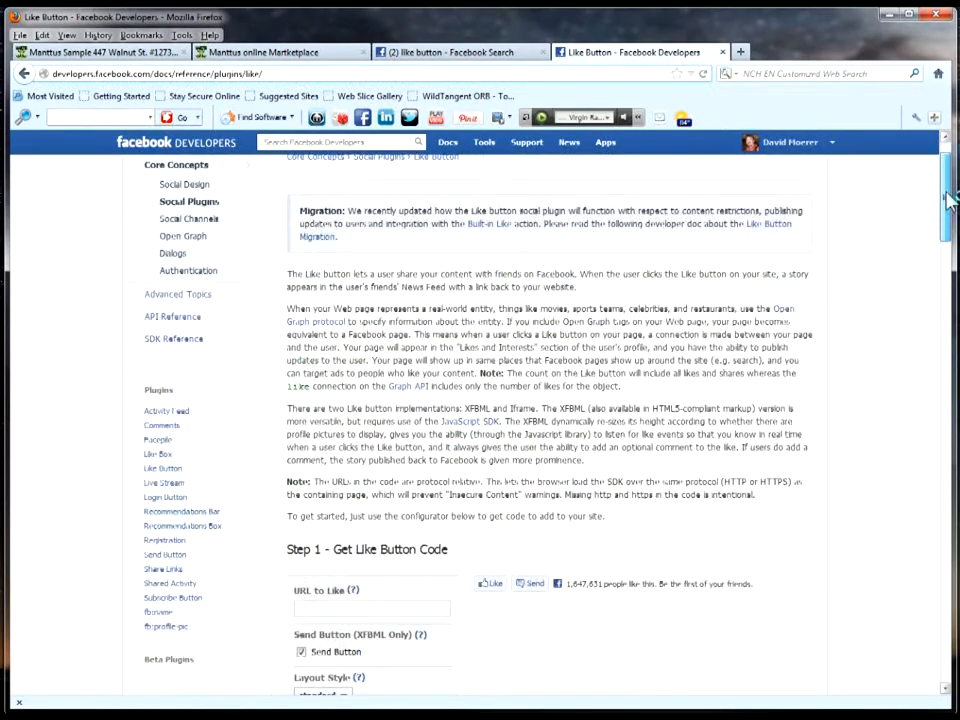
{"action": "left_click_drag", "start_coordinate": [949, 200], "coordinate": [949, 228]}
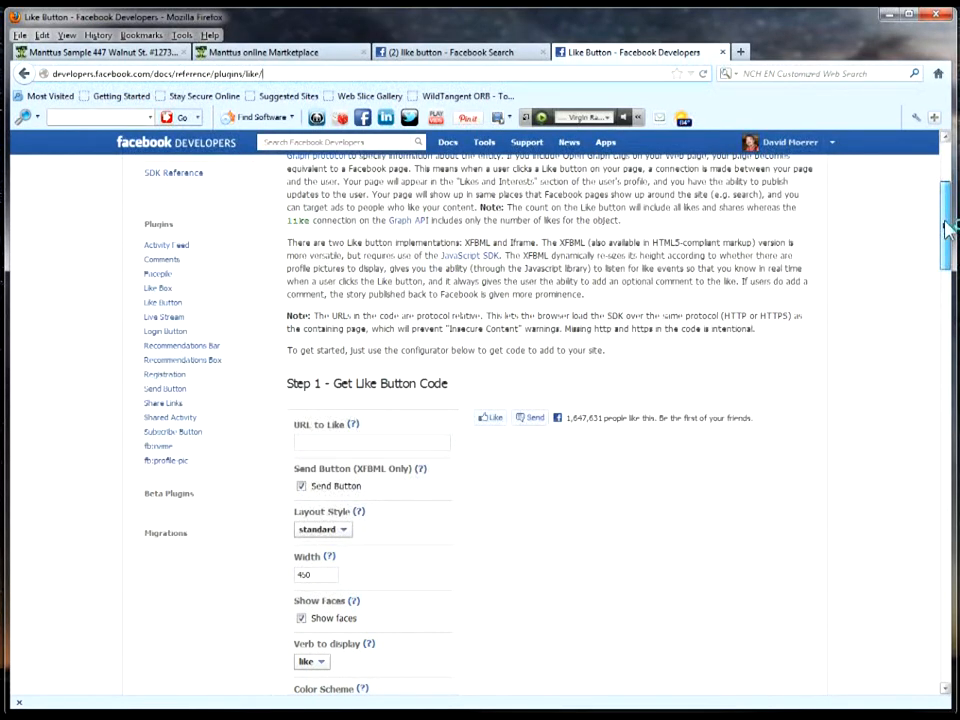
{"action": "left_click_drag", "start_coordinate": [949, 229], "coordinate": [949, 253]}
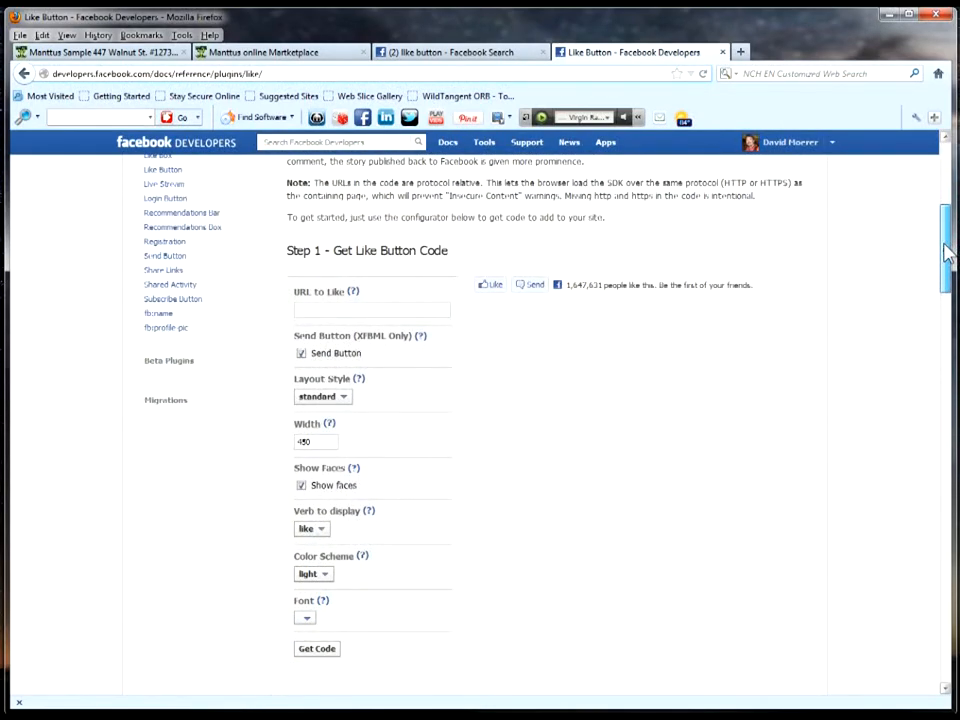
{"action": "mouse_move", "coordinate": [949, 253]}
{"action": "left_mouse_down"}
{"action": "mouse_move", "coordinate": [950, 186]}
{"action": "mouse_move", "coordinate": [950, 258]}
{"action": "left_mouse_up"}
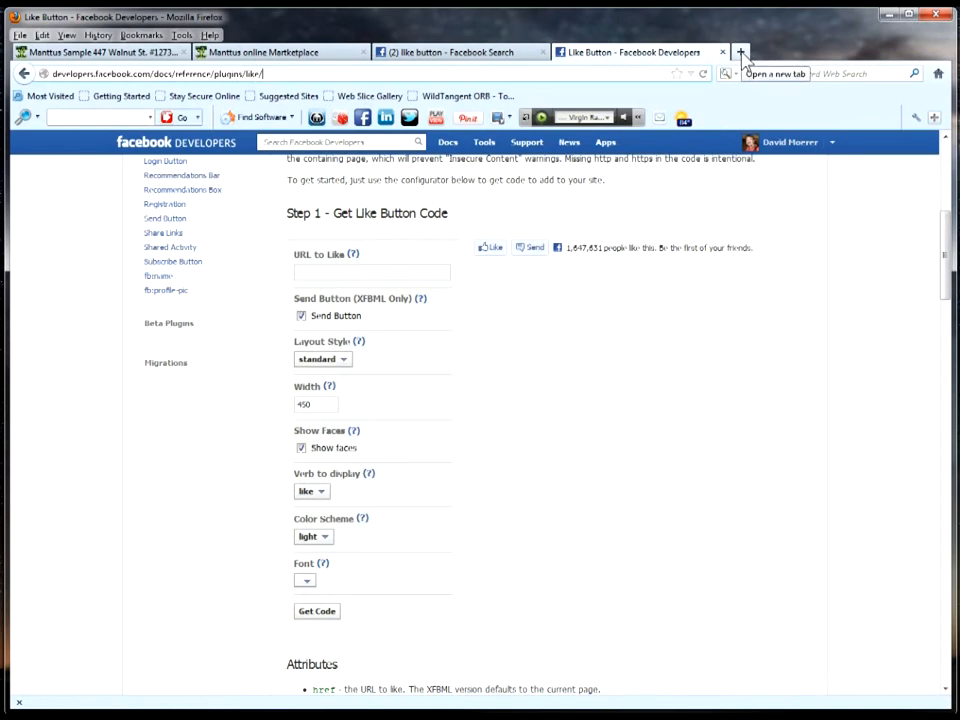
- Return to the Facebook search page, search for "manttus", and open the Manttus business page to look through its timeline
{"action": "left_click", "coordinate": [439, 54]}
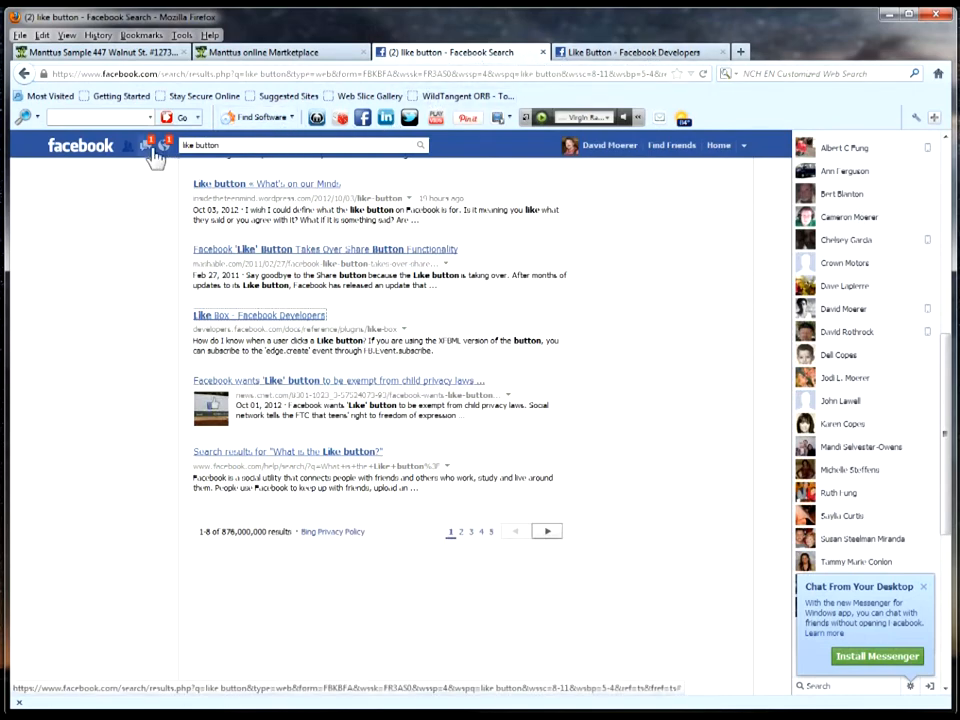
{"action": "left_click", "coordinate": [236, 146]}
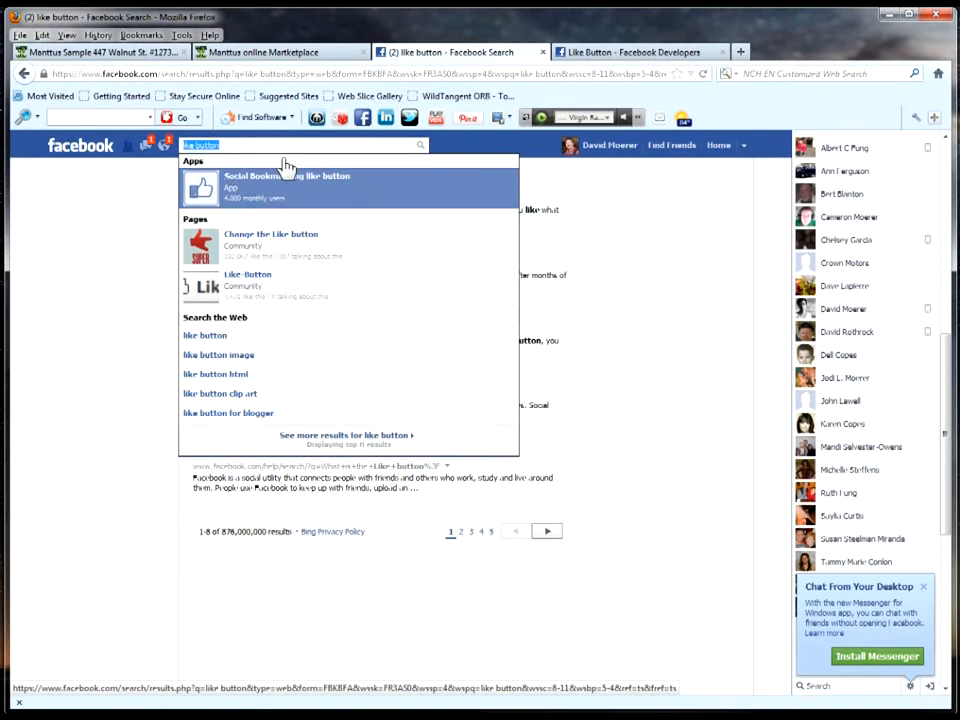
{"action": "type", "text": "manttus"}
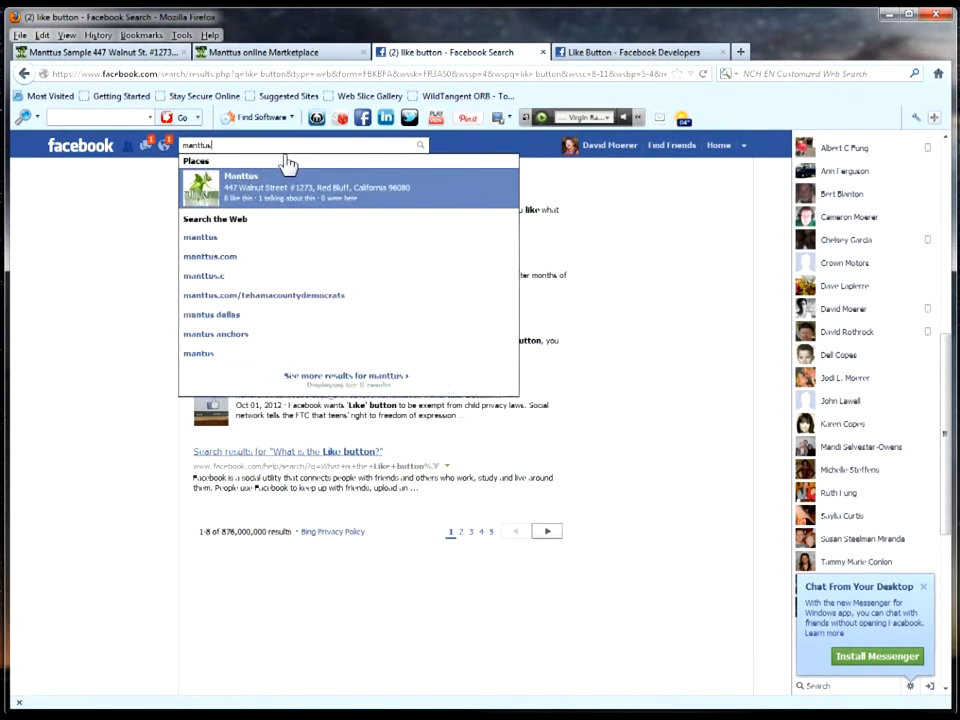
{"action": "left_click", "coordinate": [288, 165]}
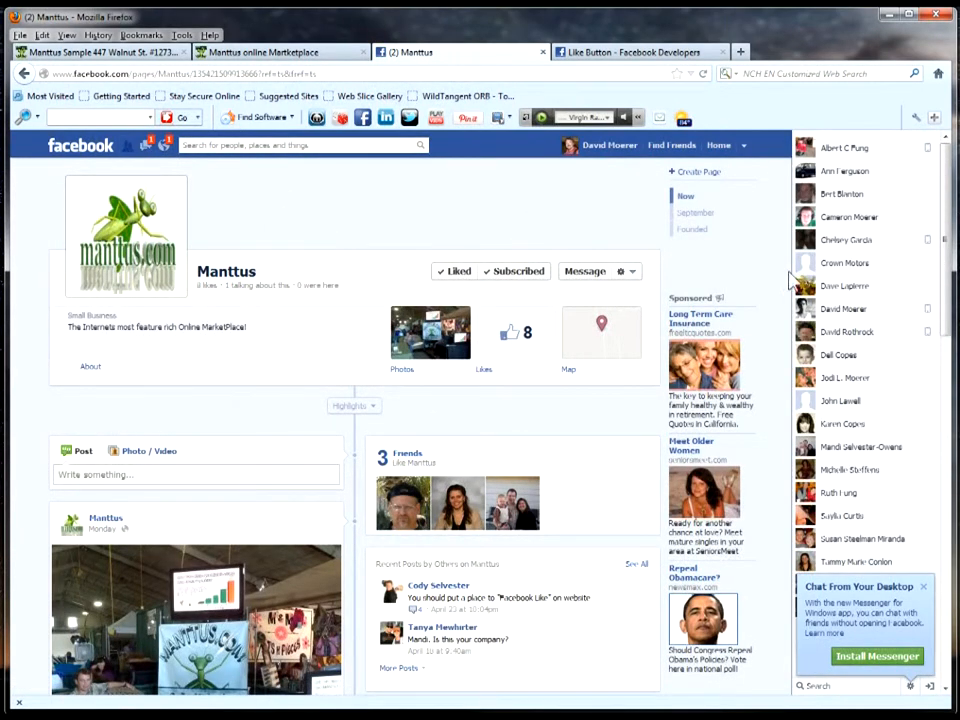
{"action": "left_click_drag", "start_coordinate": [949, 208], "coordinate": [949, 494]}
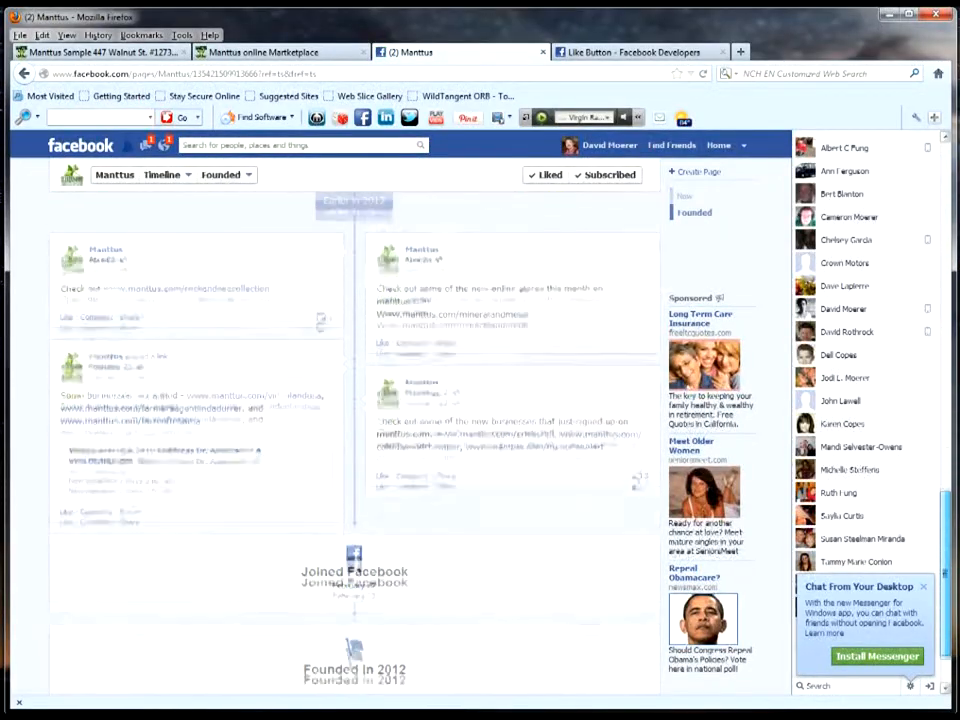
- Copy the web address of the Manttus business page on Facebook
{"action": "left_click_drag", "start_coordinate": [946, 550], "coordinate": [922, 176]}
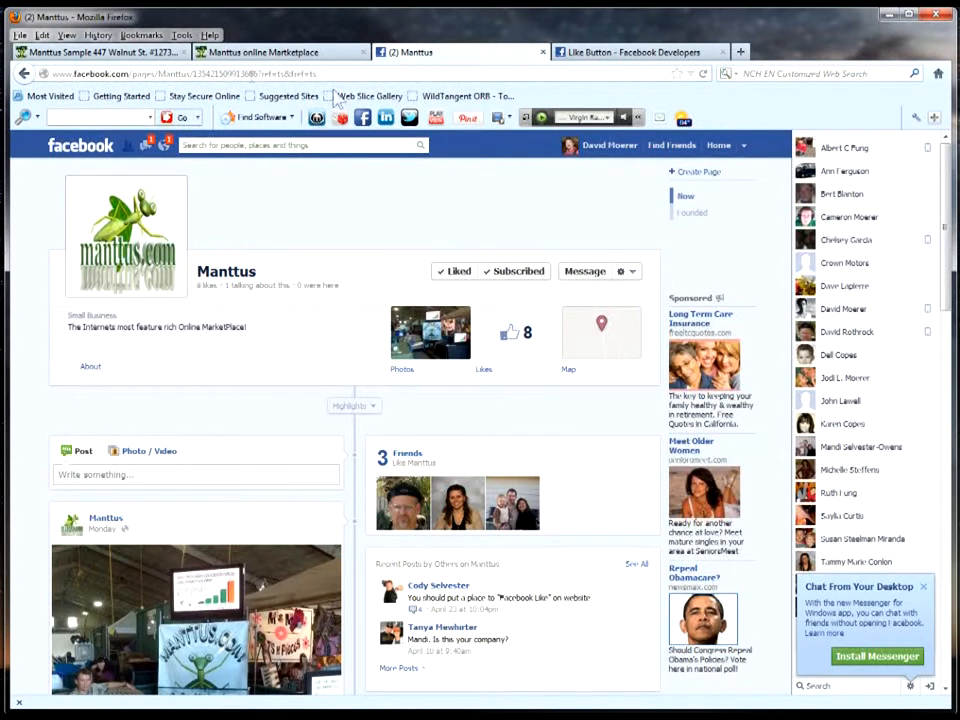
{"action": "left_click", "coordinate": [594, 55]}
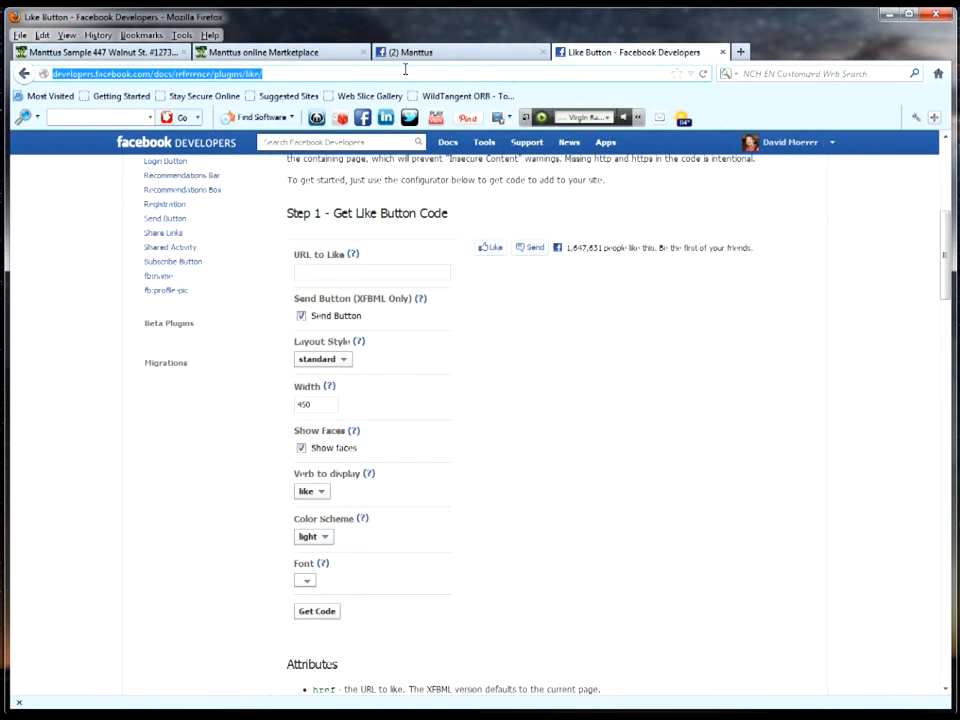
{"action": "left_click", "coordinate": [499, 57]}
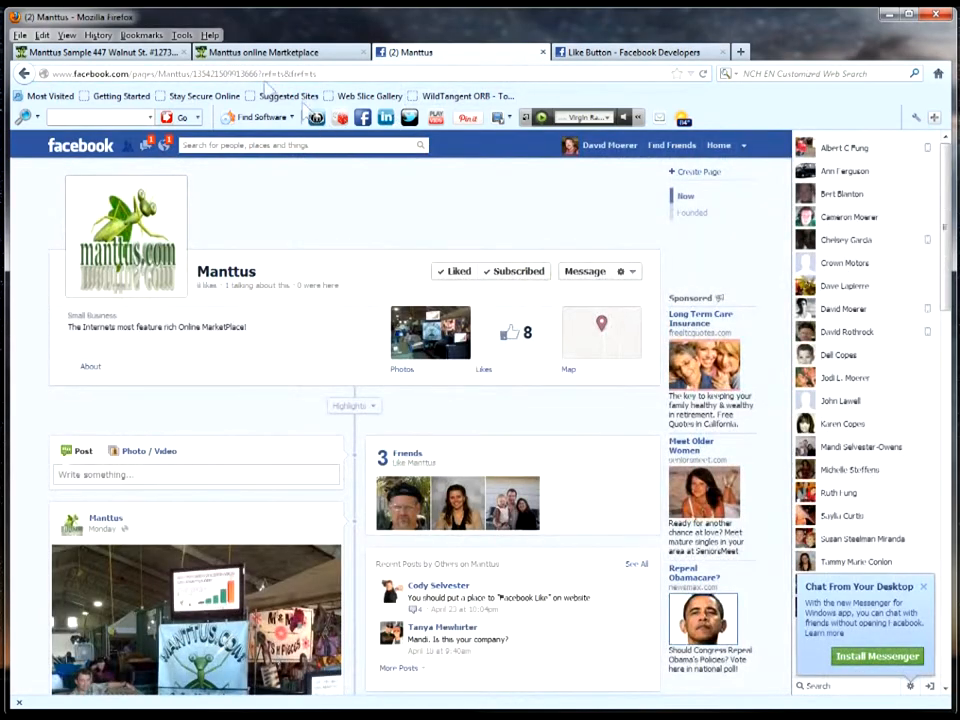
{"action": "left_click_drag", "start_coordinate": [327, 74], "coordinate": [40, 74]}
{"action": "right_click", "coordinate": [127, 76]}
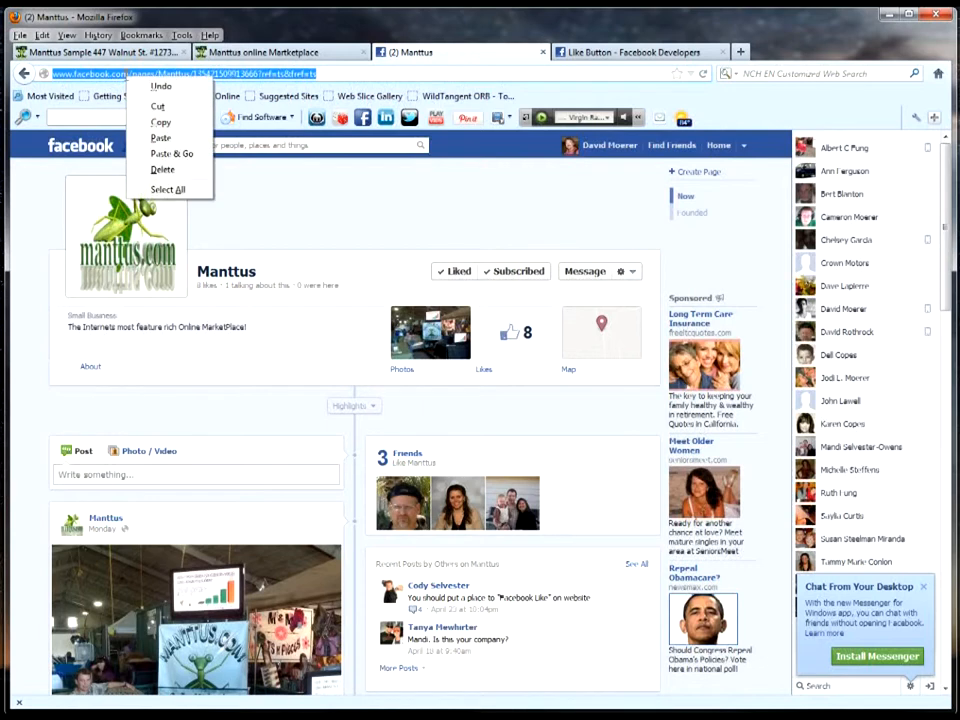
{"action": "left_click", "coordinate": [162, 122]}
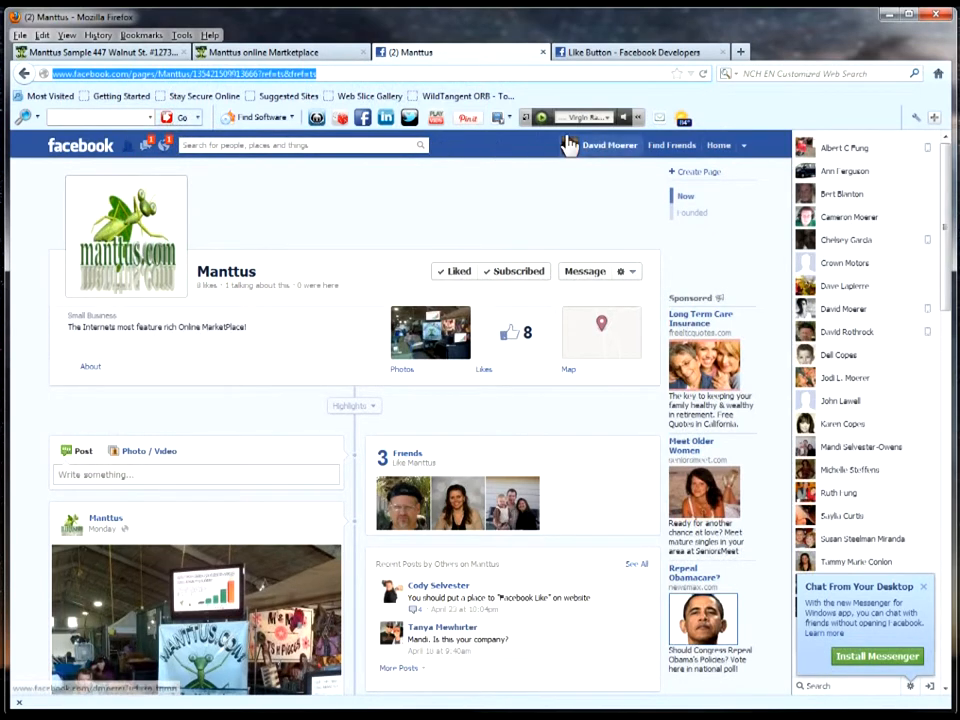
- On the Like Button developer page, paste the copied Manttus page address as the URL to Like
{"action": "left_click", "coordinate": [620, 56]}
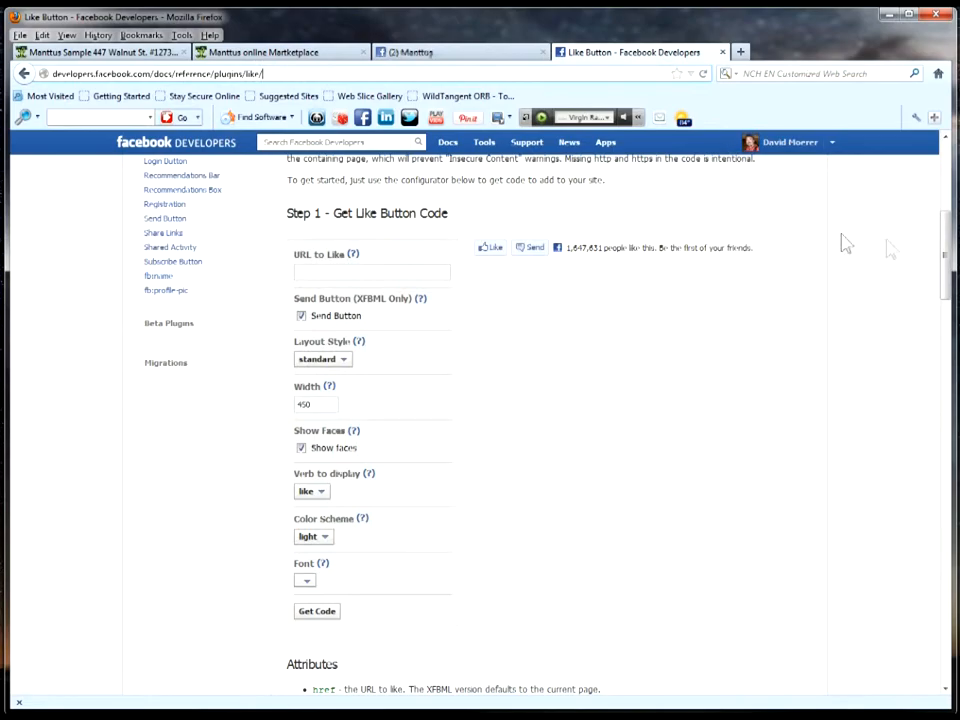
{"action": "left_click_drag", "start_coordinate": [945, 247], "coordinate": [603, 202]}
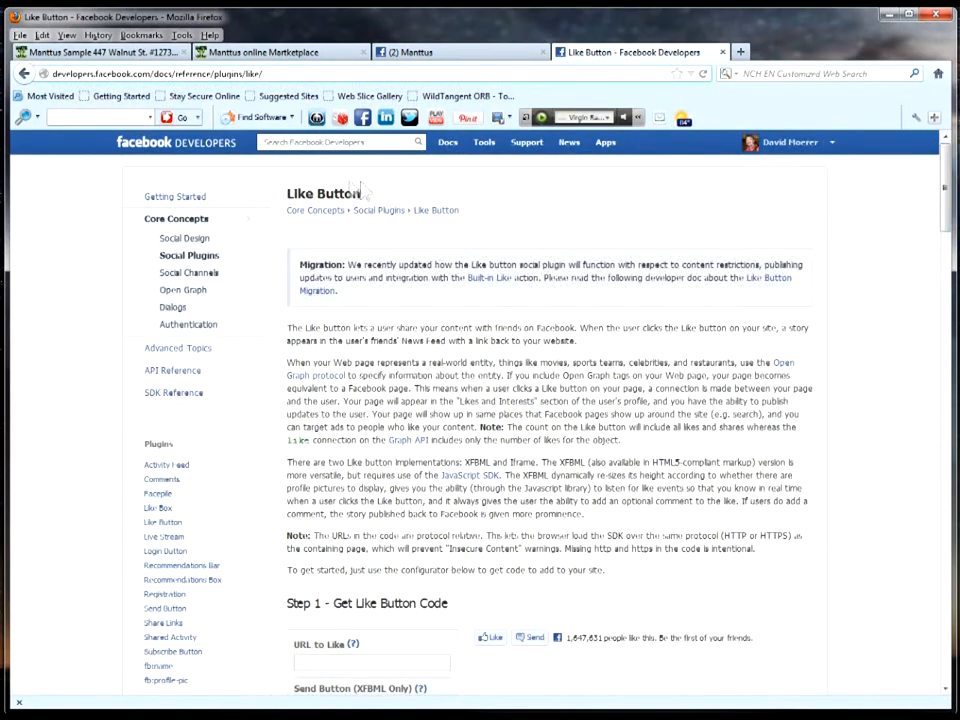
{"action": "left_click_drag", "start_coordinate": [945, 178], "coordinate": [952, 256]}
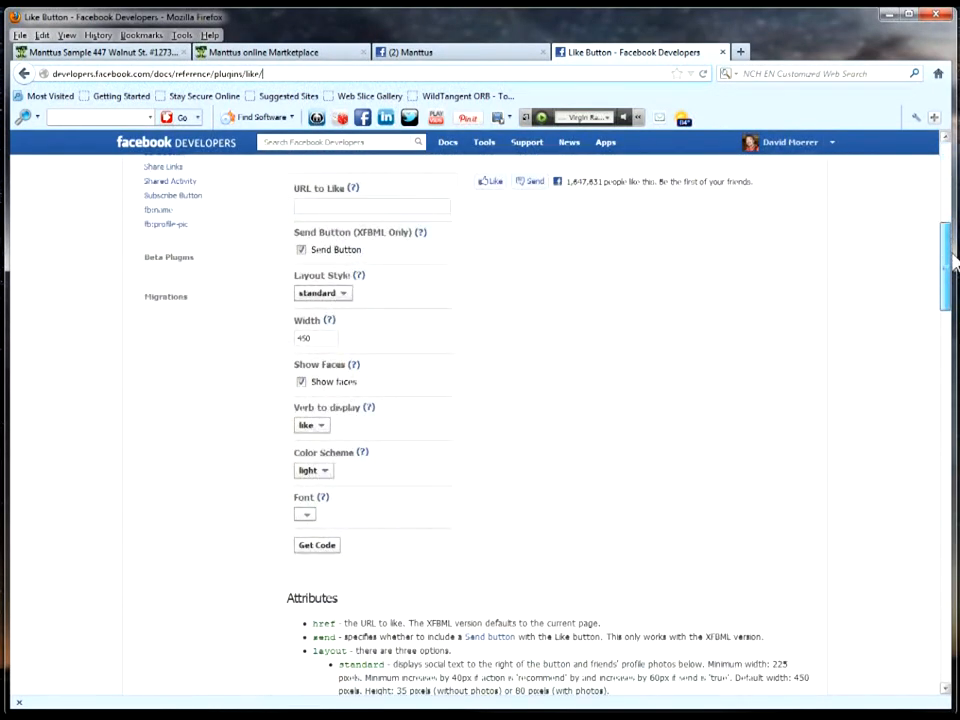
{"action": "left_click", "coordinate": [339, 207]}
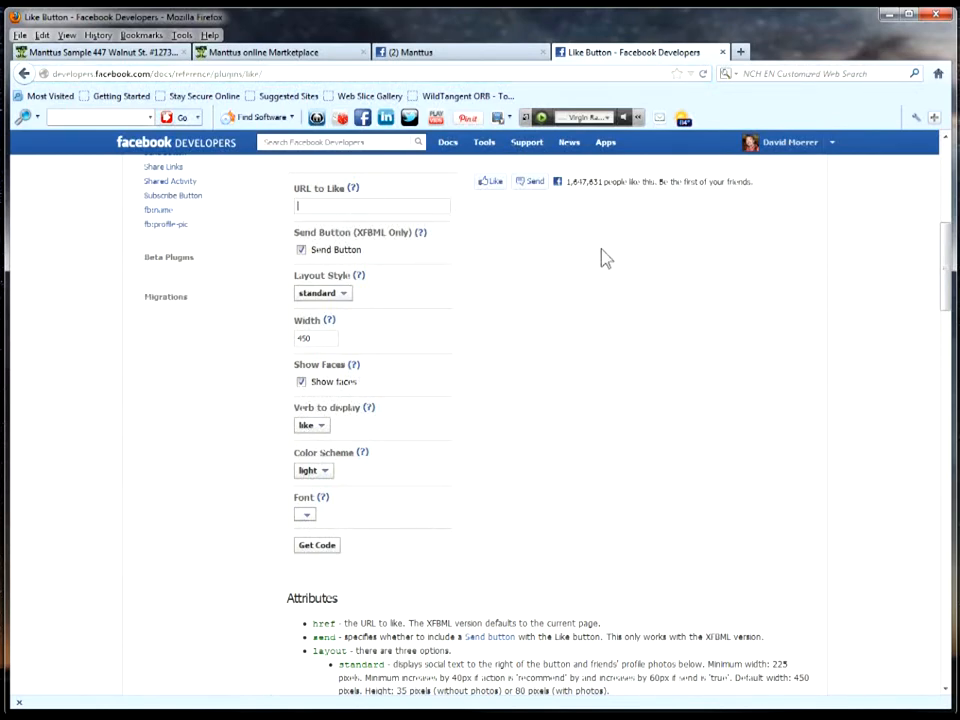
{"action": "right_click", "coordinate": [383, 207]}
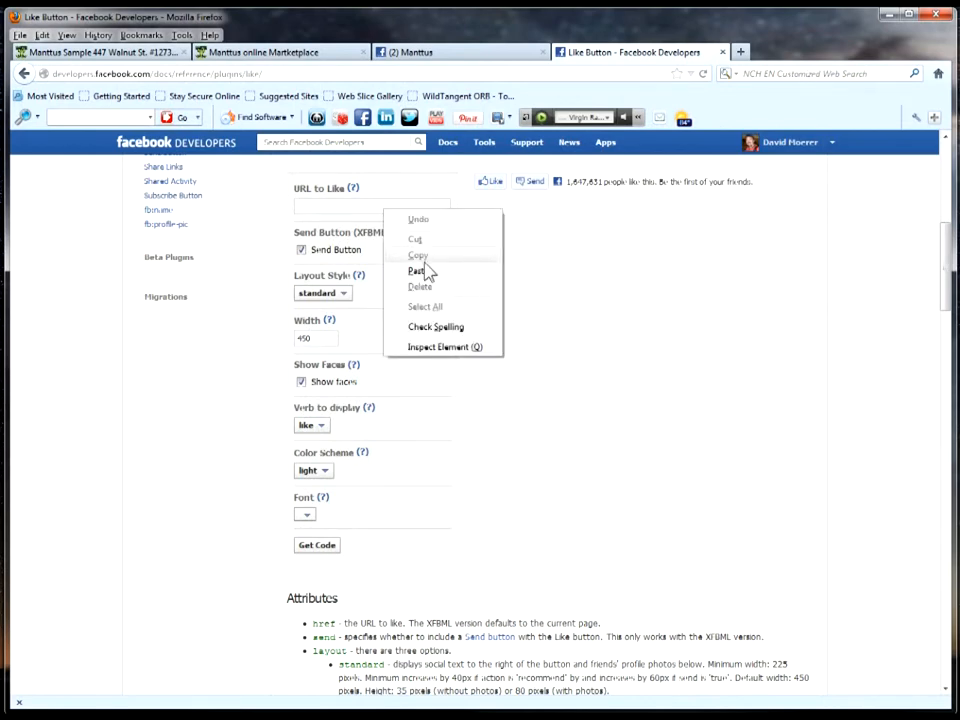
{"action": "left_click", "coordinate": [421, 270]}
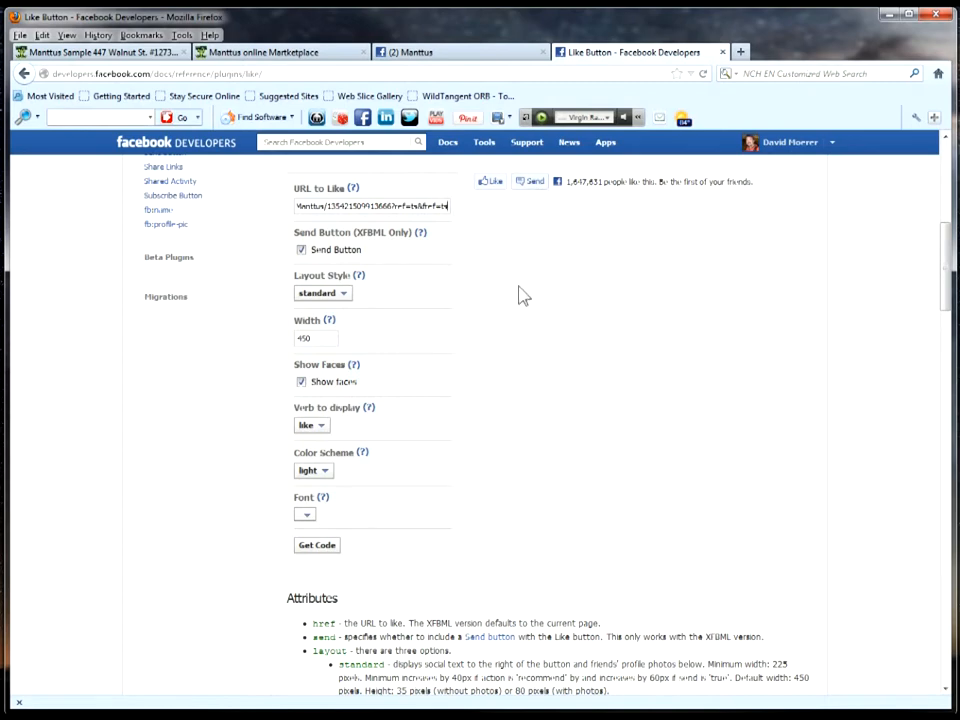
- Turn off the Send Button option, keeping Show Faces enabled and the verb to display as like
{"action": "left_click", "coordinate": [301, 250]}
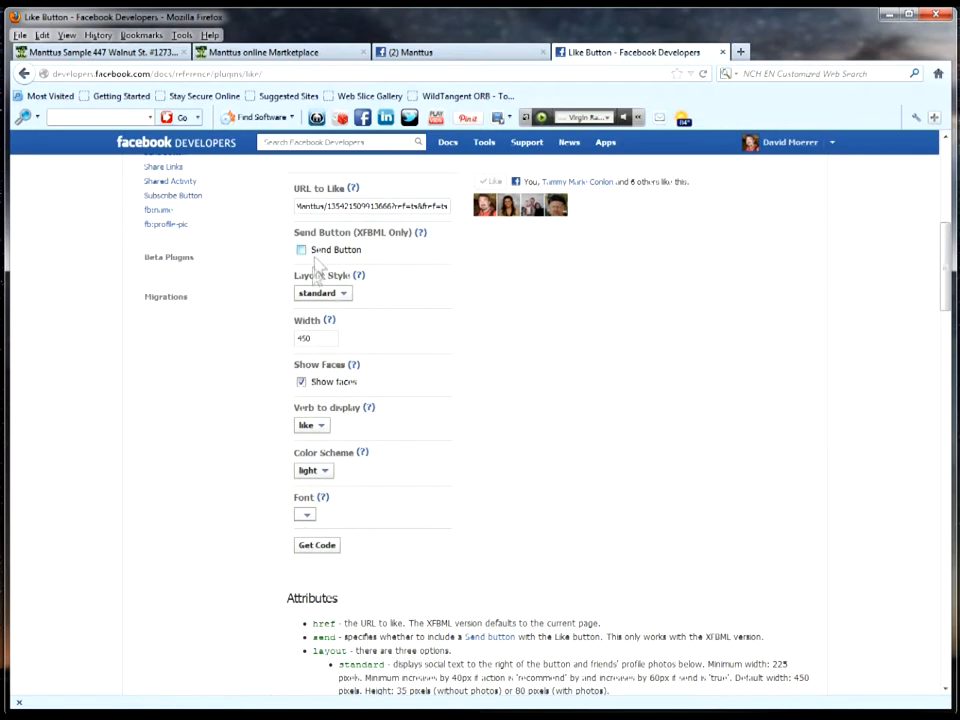
{"action": "left_click", "coordinate": [302, 383]}
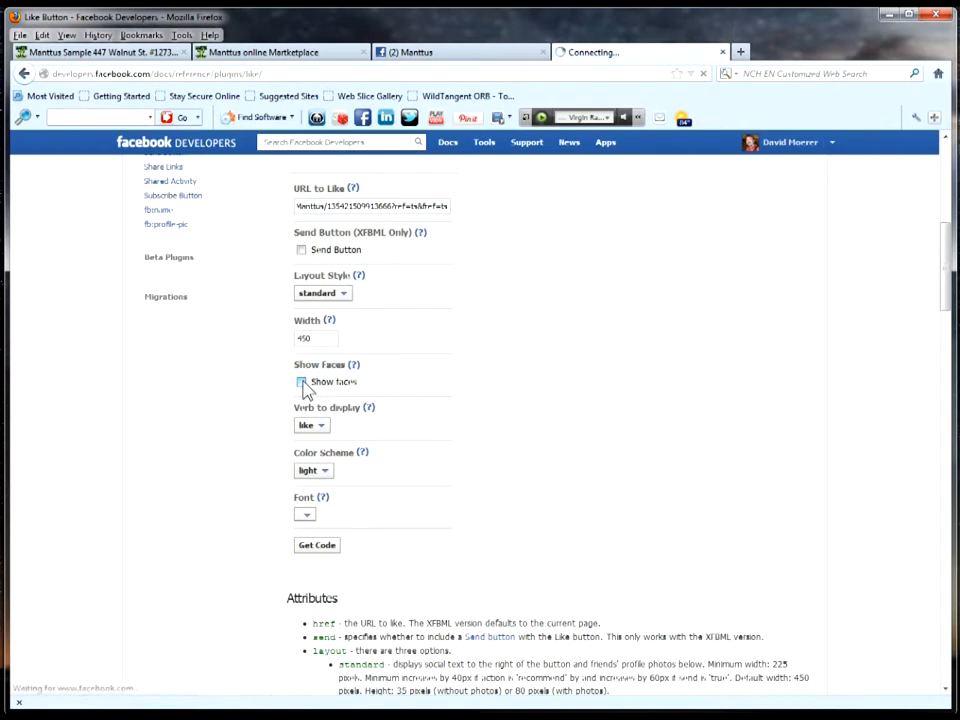
{"action": "left_click", "coordinate": [302, 383]}
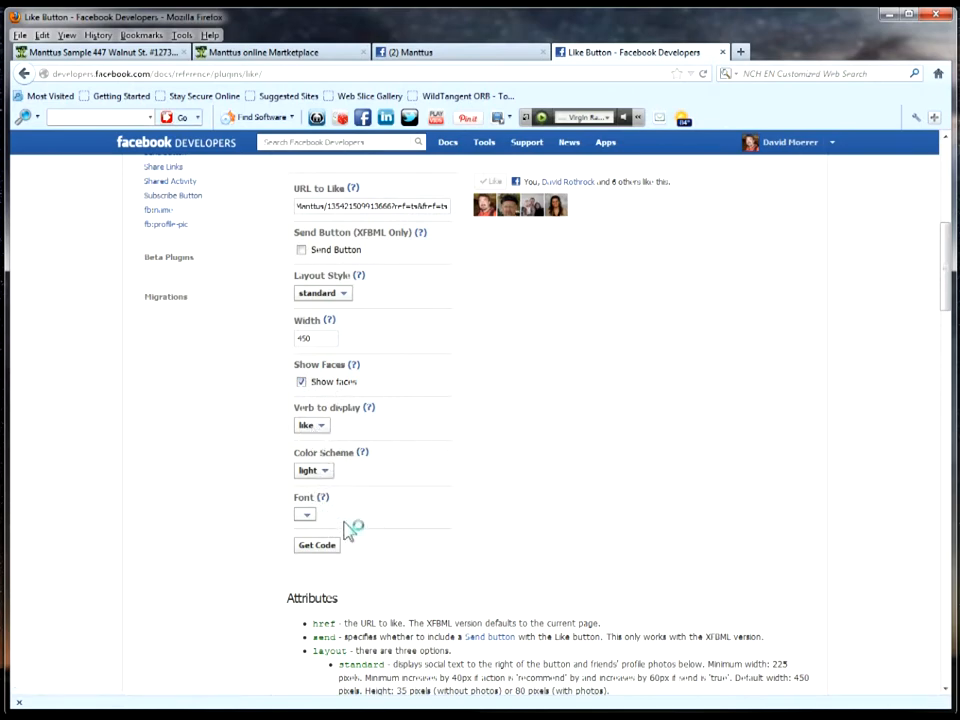
{"action": "left_click", "coordinate": [321, 429]}
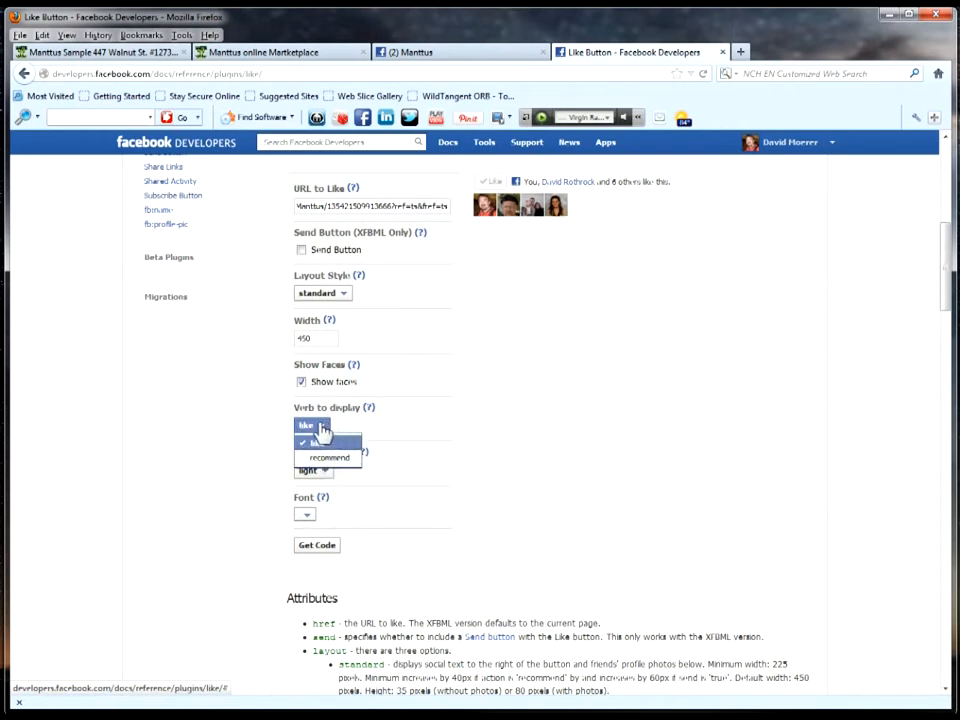
{"action": "left_click", "coordinate": [322, 430]}
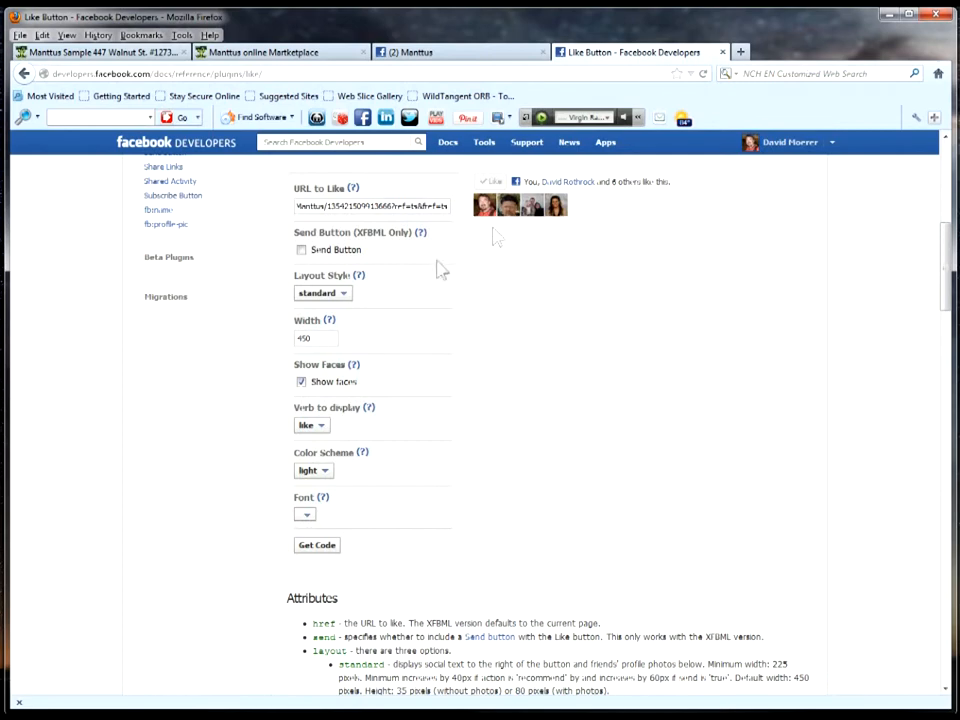
- Try the button_count and box_count layout styles for the Like button and set the style back to standard
{"action": "left_click", "coordinate": [343, 294]}
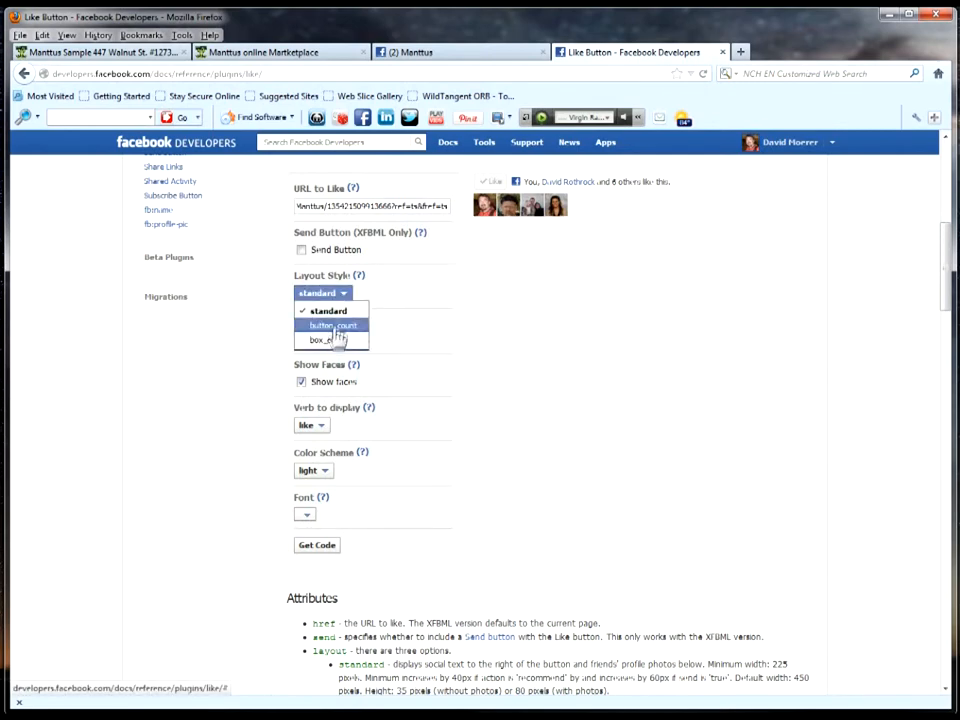
{"action": "left_click", "coordinate": [334, 328]}
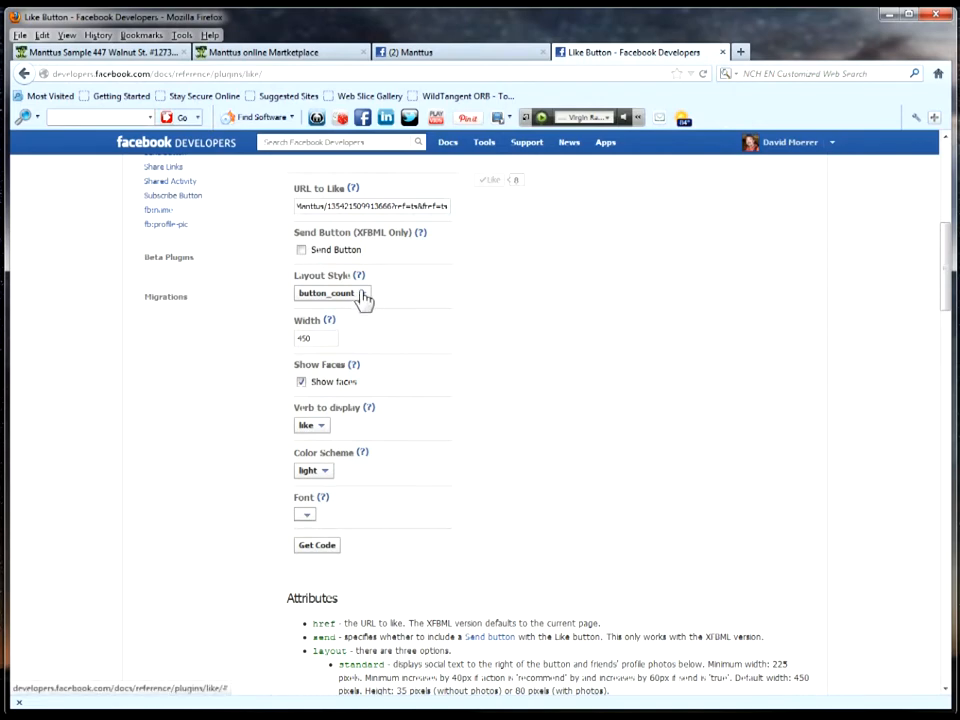
{"action": "left_click", "coordinate": [361, 301]}
{"action": "left_click", "coordinate": [360, 340]}
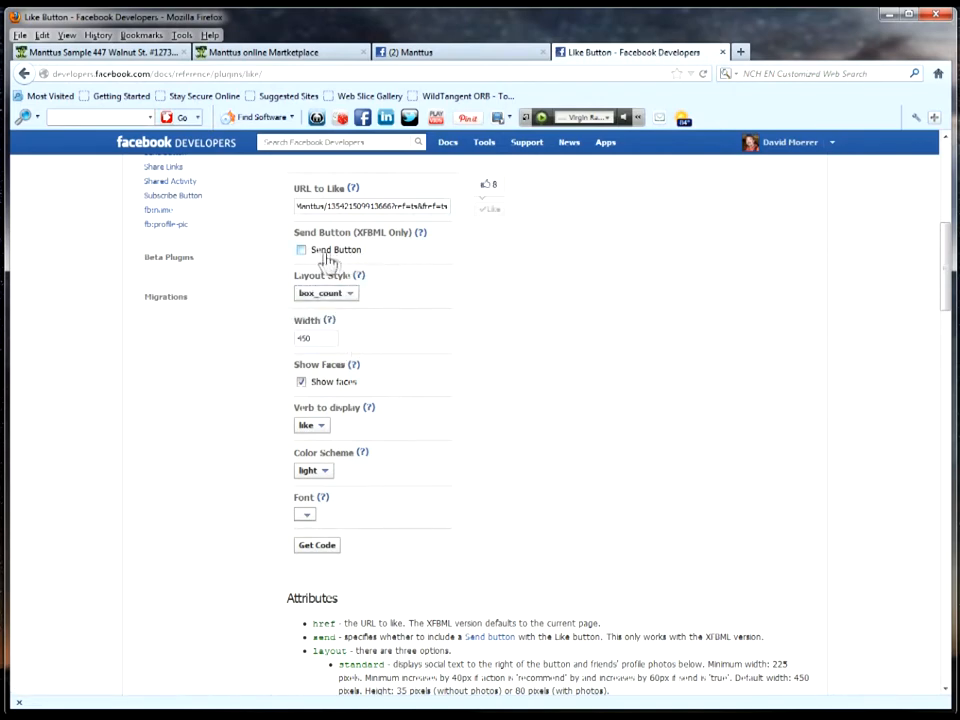
{"action": "left_click", "coordinate": [350, 296]}
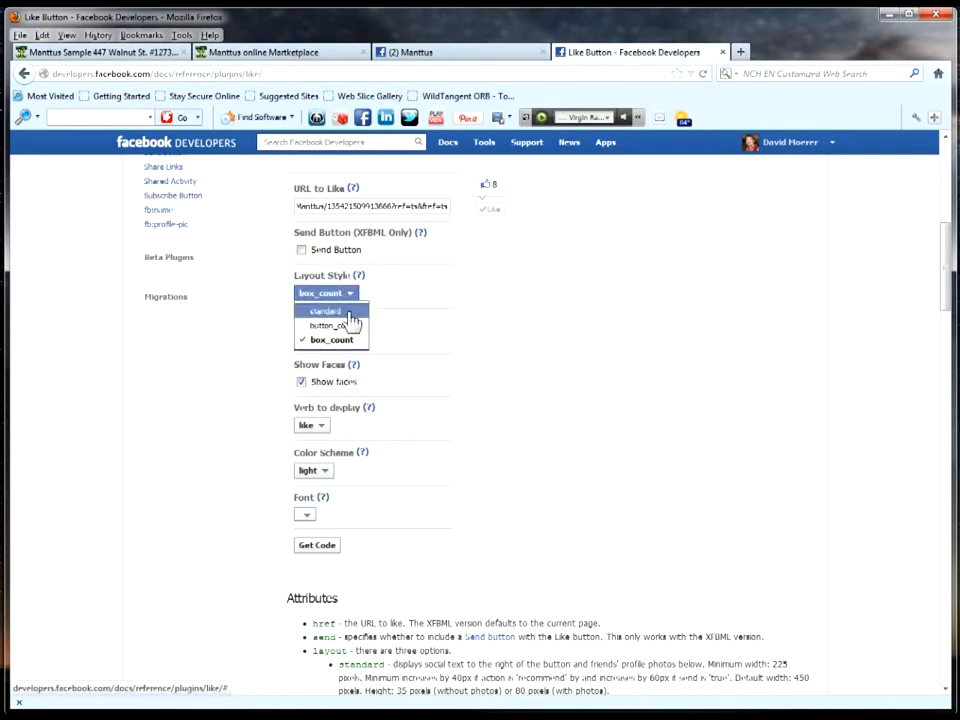
{"action": "left_click", "coordinate": [360, 312]}
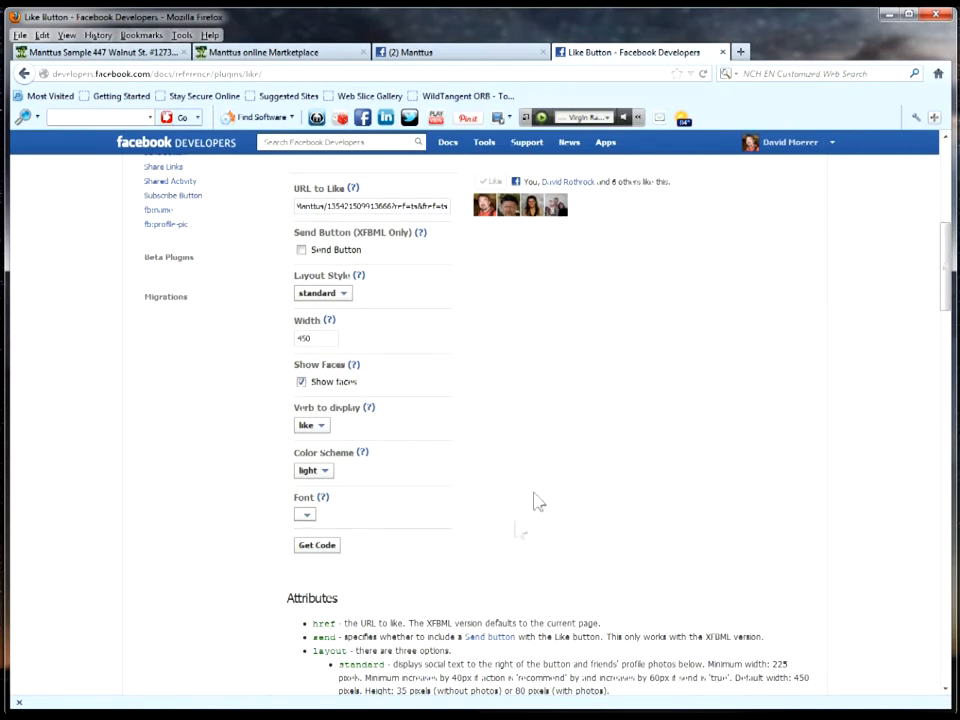
- Generate the Like Button plugin code from the current settings
{"action": "left_click", "coordinate": [314, 556]}
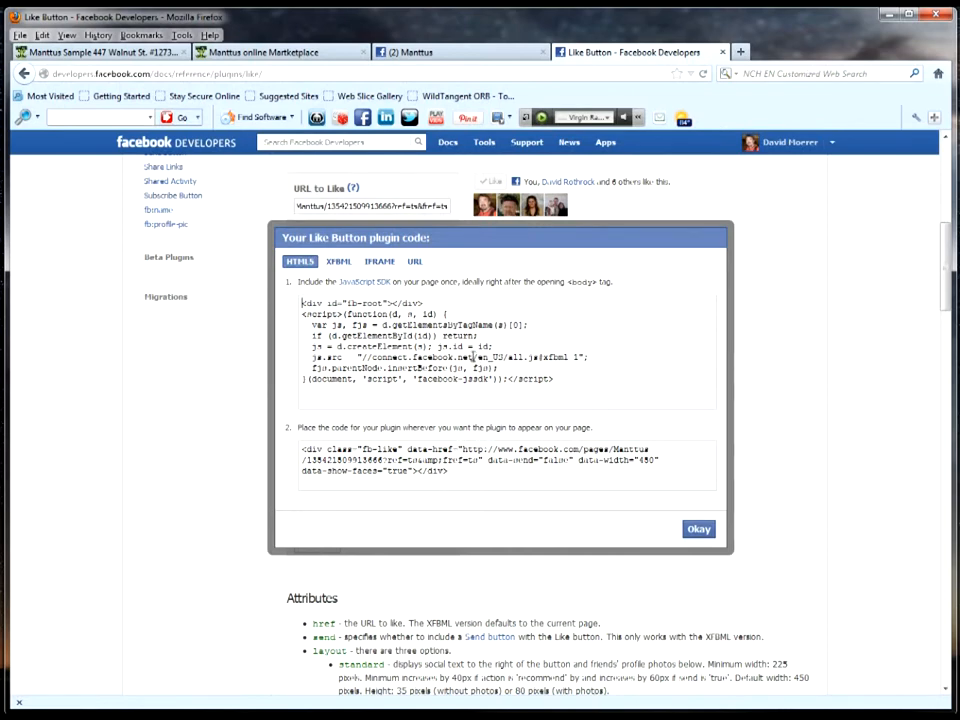
- Switch to the Manttus Profile Editor, enlarge the Business Description editor, and look through its existing content
{"action": "left_click", "coordinate": [235, 54]}
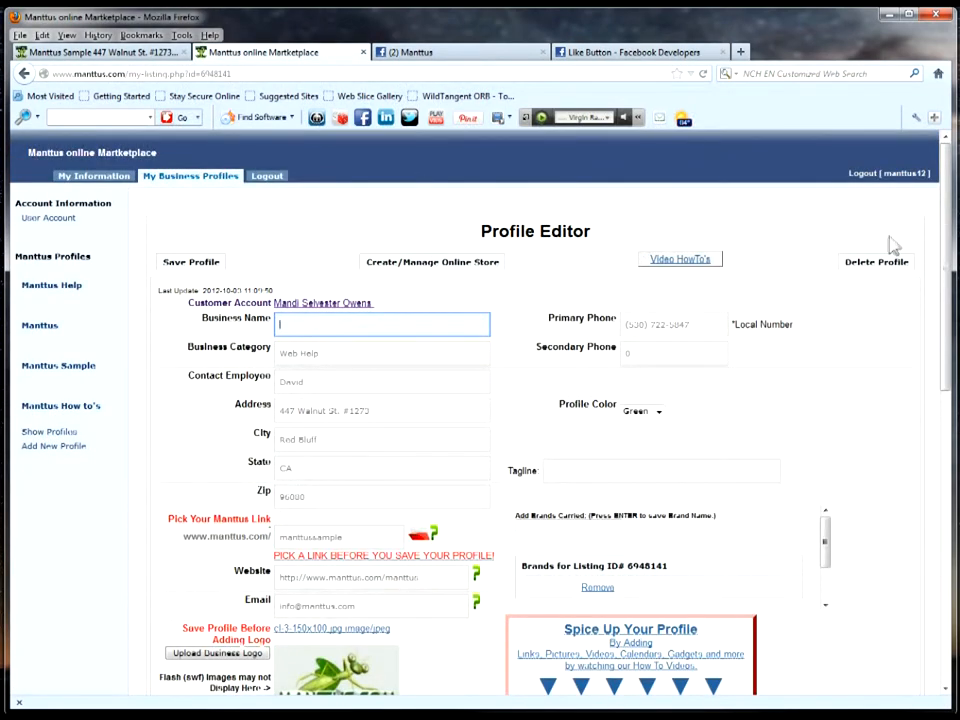
{"action": "left_click_drag", "start_coordinate": [948, 205], "coordinate": [946, 483]}
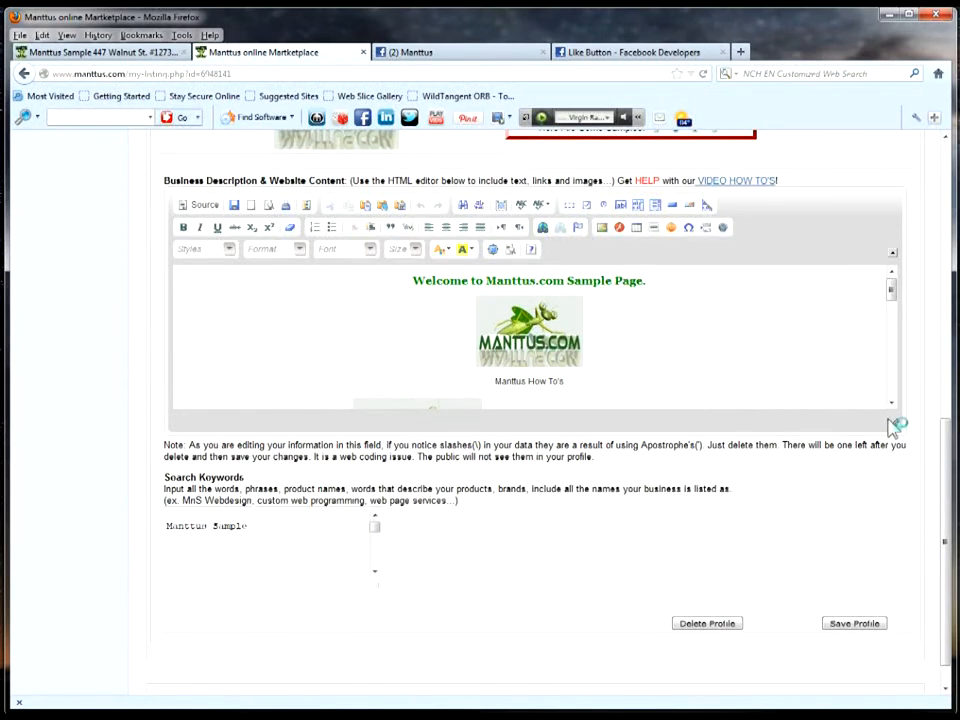
{"action": "left_click_drag", "start_coordinate": [896, 428], "coordinate": [896, 667]}
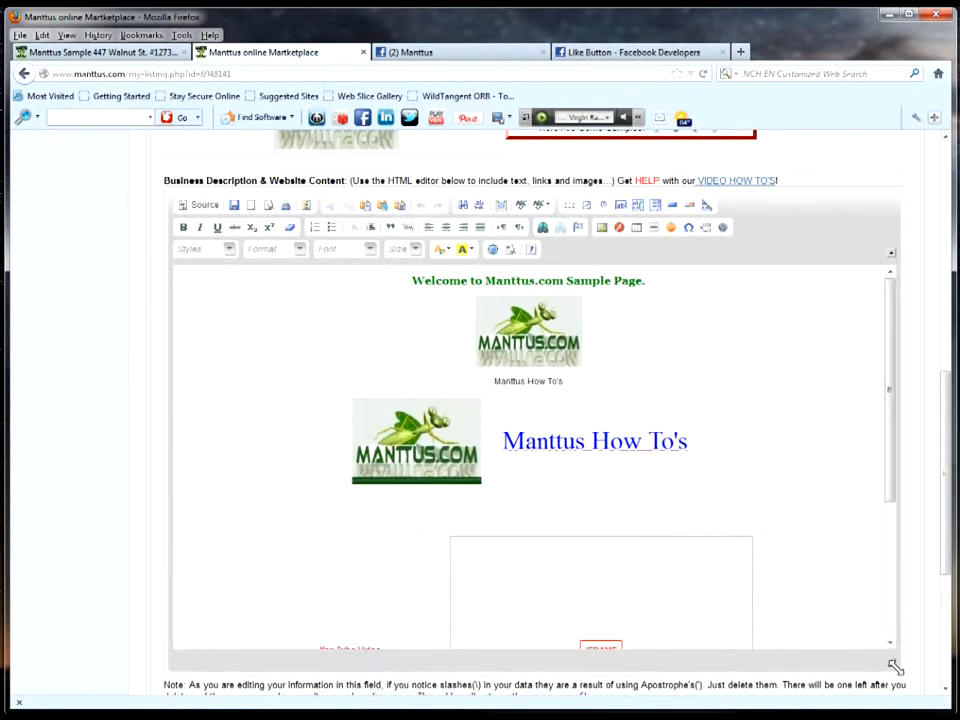
{"action": "mouse_move", "coordinate": [951, 446]}
{"action": "left_mouse_down"}
{"action": "mouse_move", "coordinate": [947, 398]}
{"action": "mouse_move", "coordinate": [951, 439]}
{"action": "mouse_move", "coordinate": [949, 430]}
{"action": "left_mouse_up"}
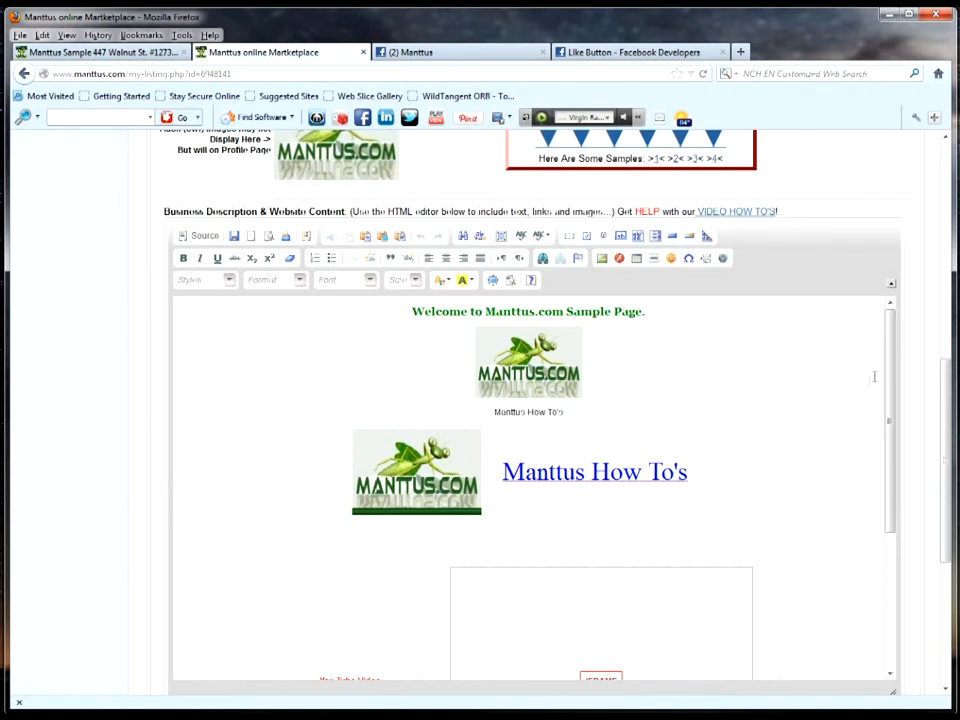
{"action": "left_click_drag", "start_coordinate": [889, 369], "coordinate": [873, 518]}
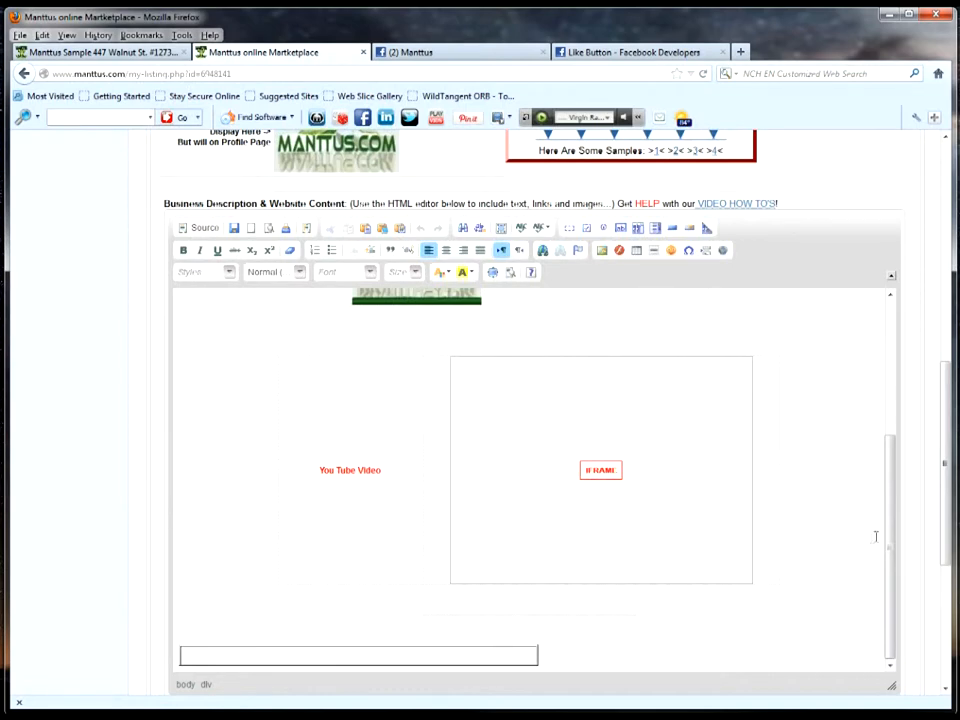
{"action": "left_click_drag", "start_coordinate": [892, 540], "coordinate": [876, 411]}
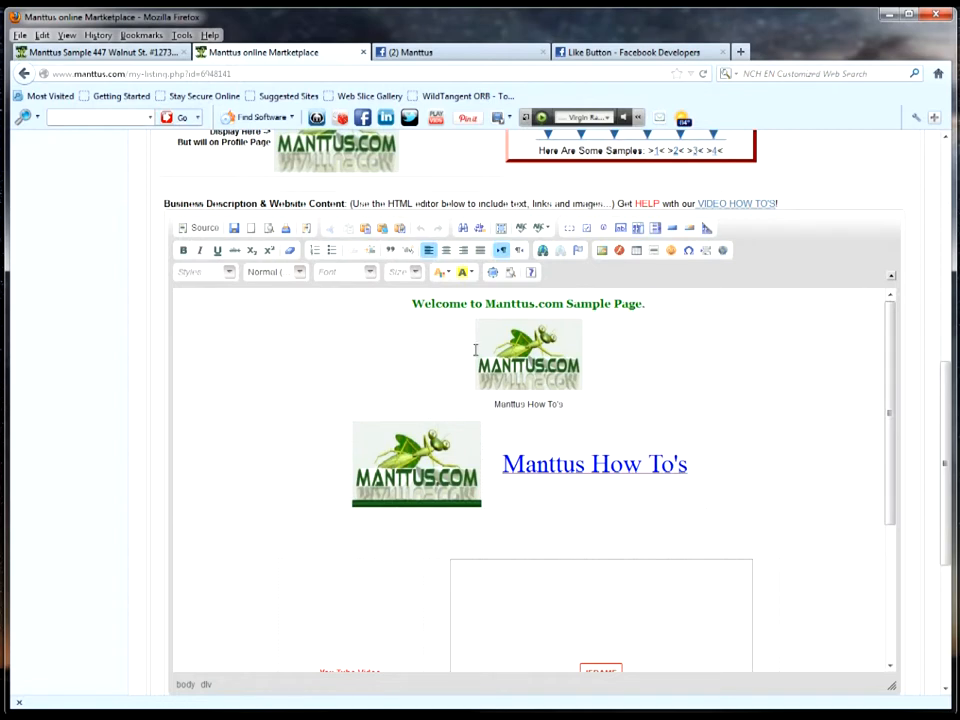
- Start a new table in the blank space below the Manttus How To's heading, with 1 row and 3 columns
{"action": "left_click", "coordinate": [733, 347]}
{"action": "left_click", "coordinate": [549, 529]}
{"action": "left_click", "coordinate": [637, 251]}
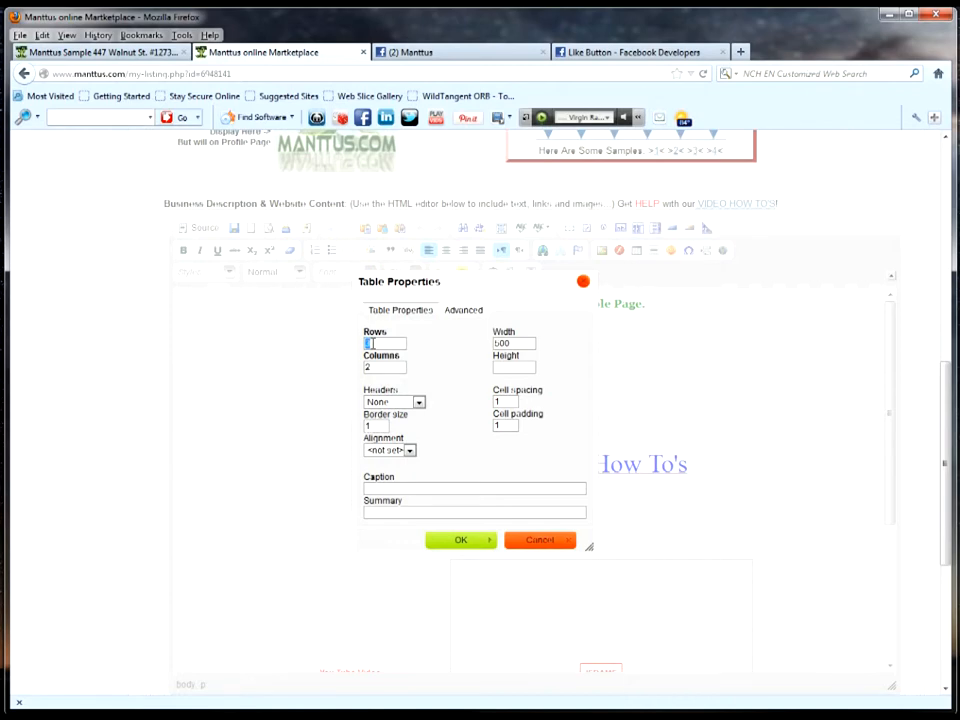
{"action": "type", "text": "3"}
{"action": "type", "text": "1"}
{"action": "key", "text": "Delete"}
{"action": "double_click", "coordinate": [370, 367]}
{"action": "type", "text": "3"}
- Adjust the new table's width, set its cell spacing and border size to 0, align it to the center, and insert it
{"action": "double_click", "coordinate": [497, 342]}
{"action": "type", "text": "7"}
{"action": "left_click", "coordinate": [498, 401]}
{"action": "double_click", "coordinate": [497, 401]}
{"action": "type", "text": "0"}
{"action": "left_click", "coordinate": [502, 425]}
{"action": "left_click_drag", "start_coordinate": [500, 425], "coordinate": [493, 424]}
{"action": "left_click_drag", "start_coordinate": [370, 425], "coordinate": [364, 425]}
{"action": "type", "text": "0"}
{"action": "left_click", "coordinate": [410, 451]}
{"action": "left_click", "coordinate": [395, 486]}
{"action": "left_click", "coordinate": [480, 548]}
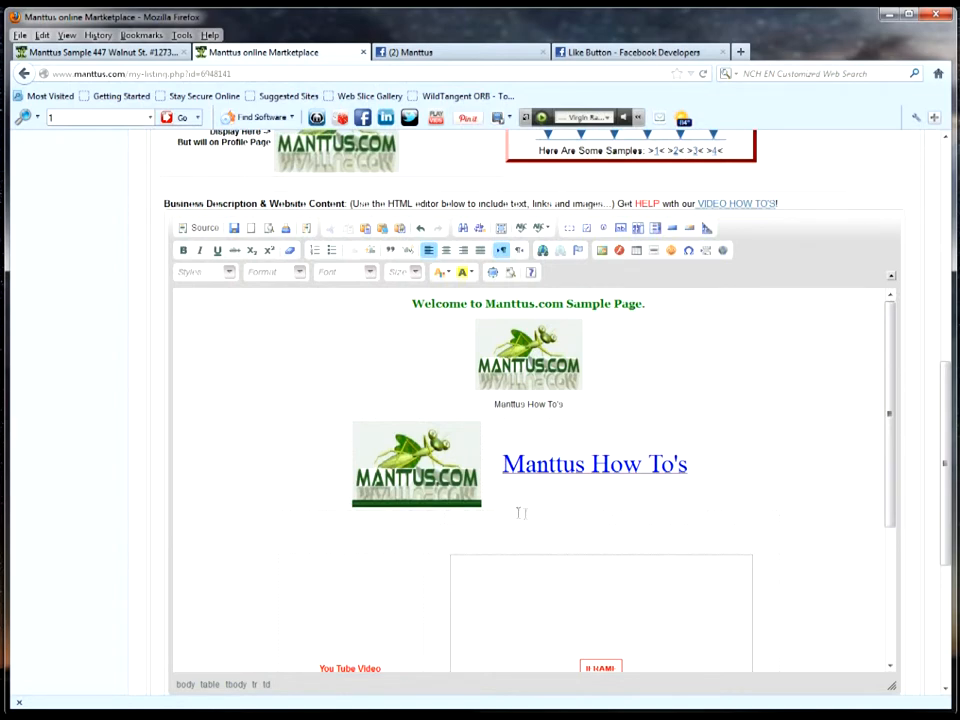
- Select the new table's first cell, copy the JavaScript SDK code from the Like Button plugin code, and return to the Profile Editor
{"action": "left_click", "coordinate": [304, 518]}
{"action": "left_click", "coordinate": [600, 52]}
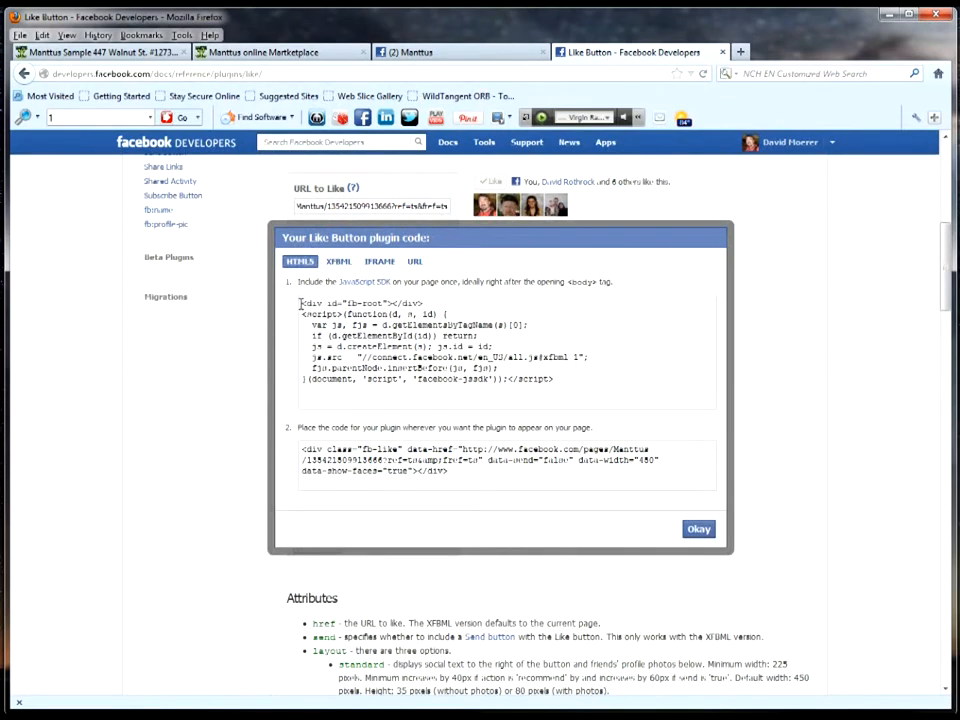
{"action": "left_click_drag", "start_coordinate": [302, 303], "coordinate": [565, 382]}
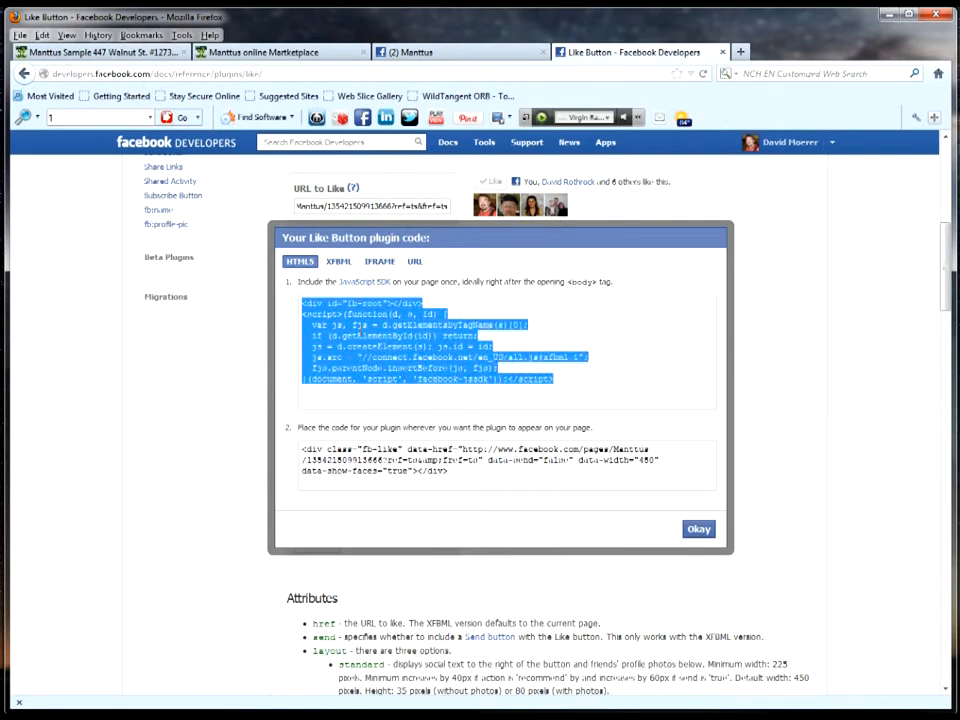
{"action": "right_click", "coordinate": [364, 330]}
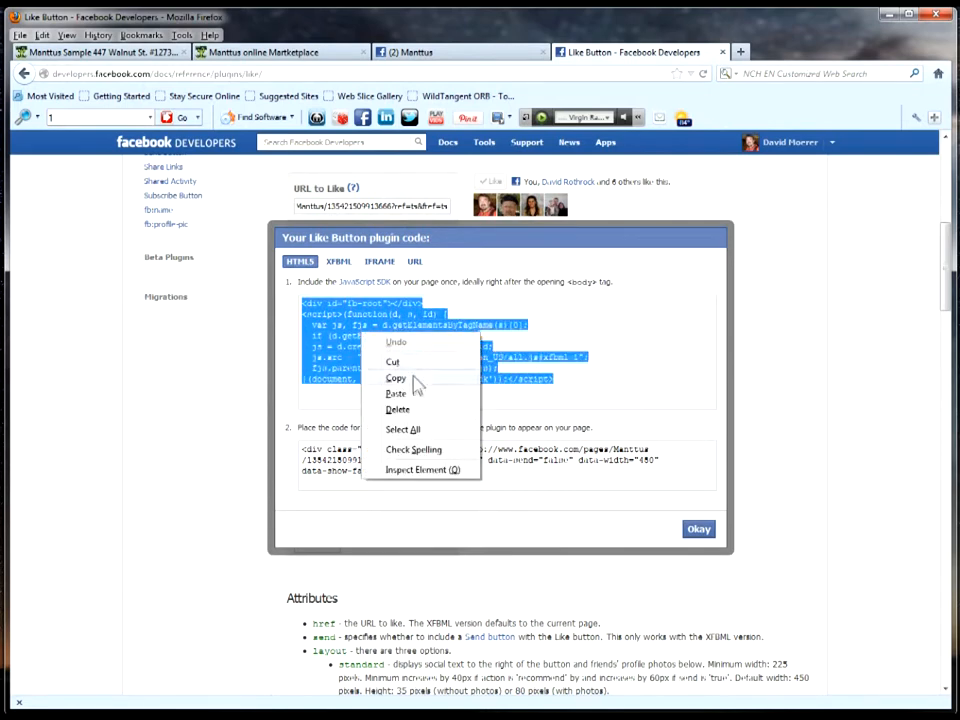
{"action": "left_click", "coordinate": [414, 379]}
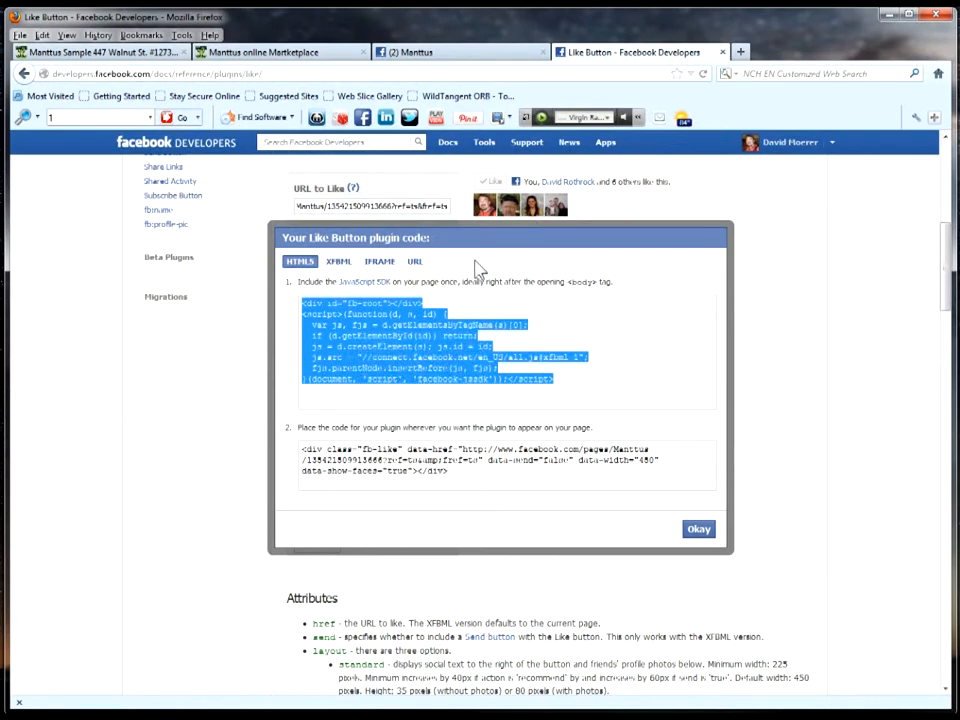
{"action": "left_click", "coordinate": [285, 53]}
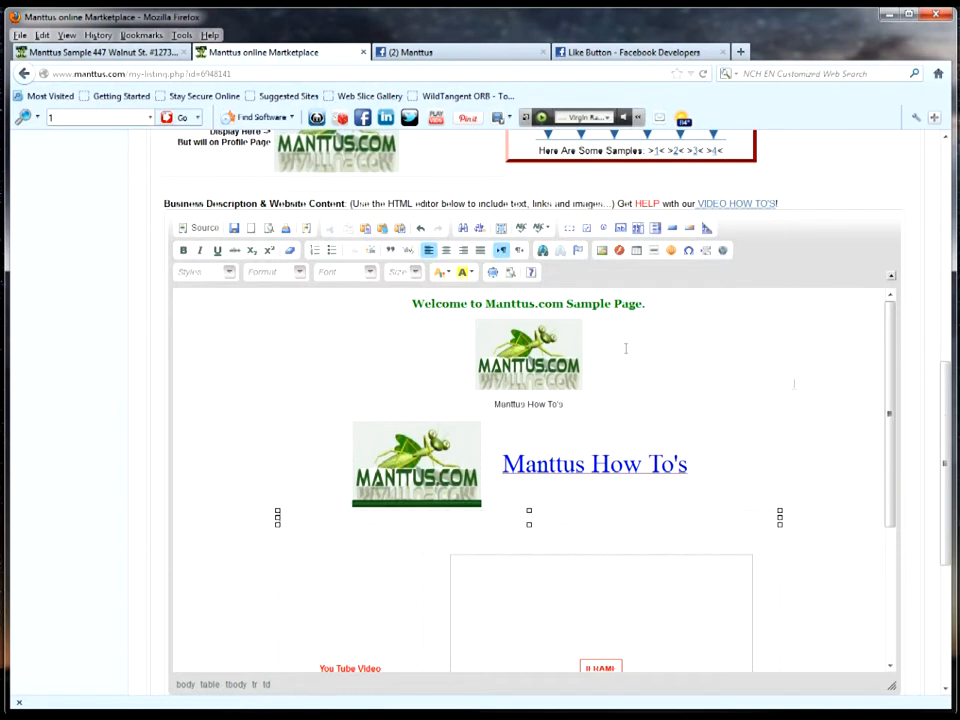
- Show the Business Description's HTML source and add the comment "<!-- facebook Like Button -->" on its own line at the very beginning
{"action": "left_click_drag", "start_coordinate": [889, 369], "coordinate": [889, 332]}
{"action": "left_click", "coordinate": [200, 230]}
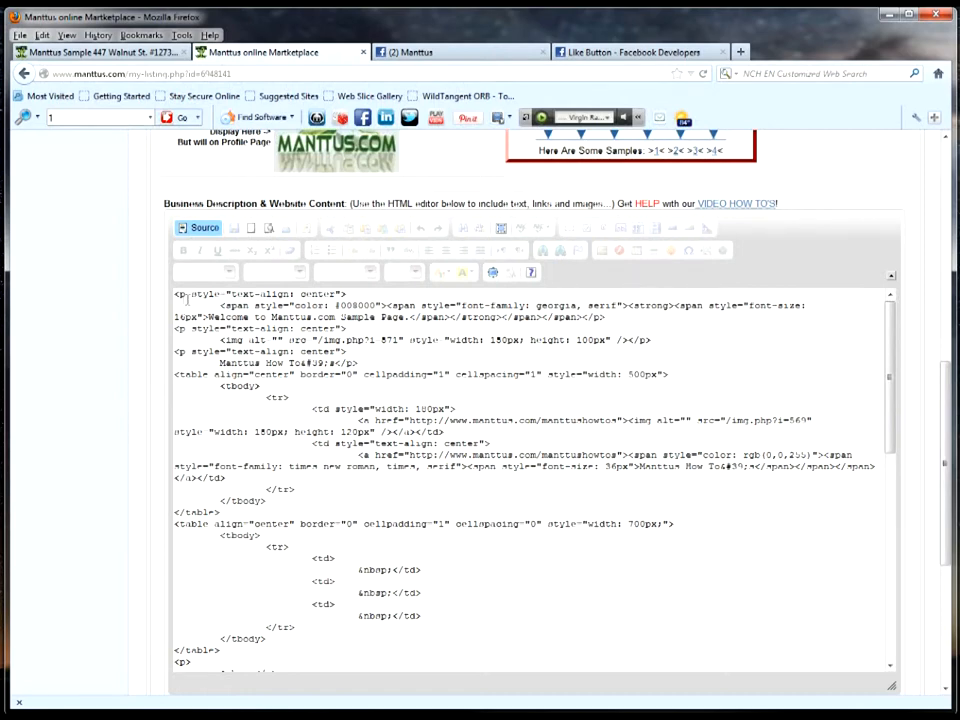
{"action": "left_click", "coordinate": [174, 294]}
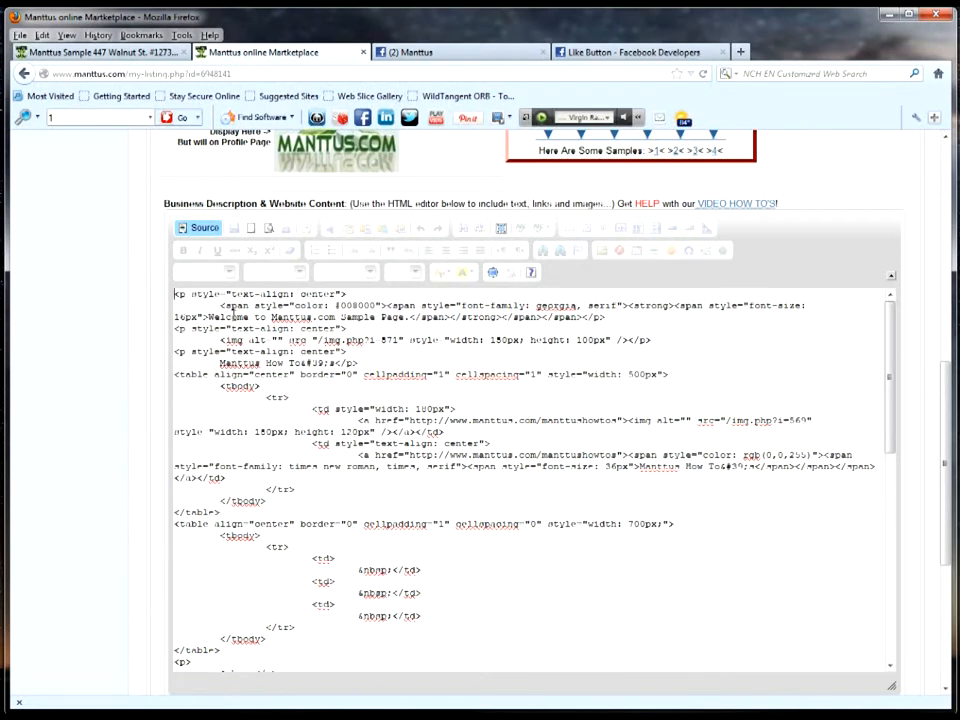
{"action": "key", "text": "Return"}
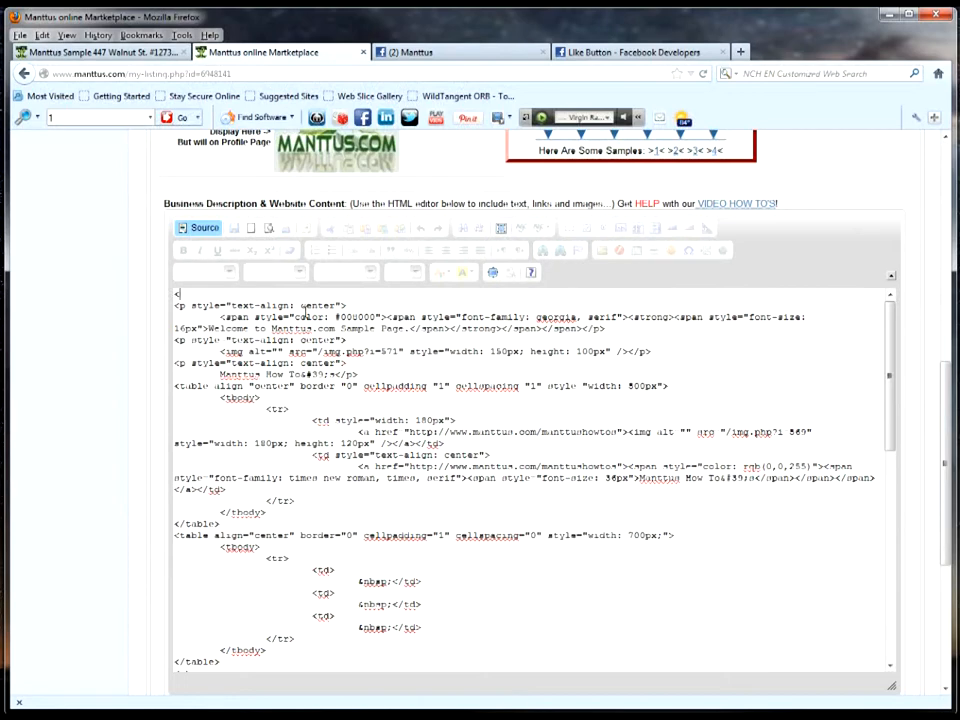
{"action": "type", "text": "1"}
{"action": "key", "text": "BackSpace"}
{"action": "type", "text": "!"}
{"action": "type", "text": "---"}
{"action": "type", "text": "fa"}
{"action": "type", "text": "ce"}
{"action": "type", "text": "book"}
{"action": "type", "text": " Like"}
{"action": "type", "text": " Butto"}
{"action": "type", "text": "n"}
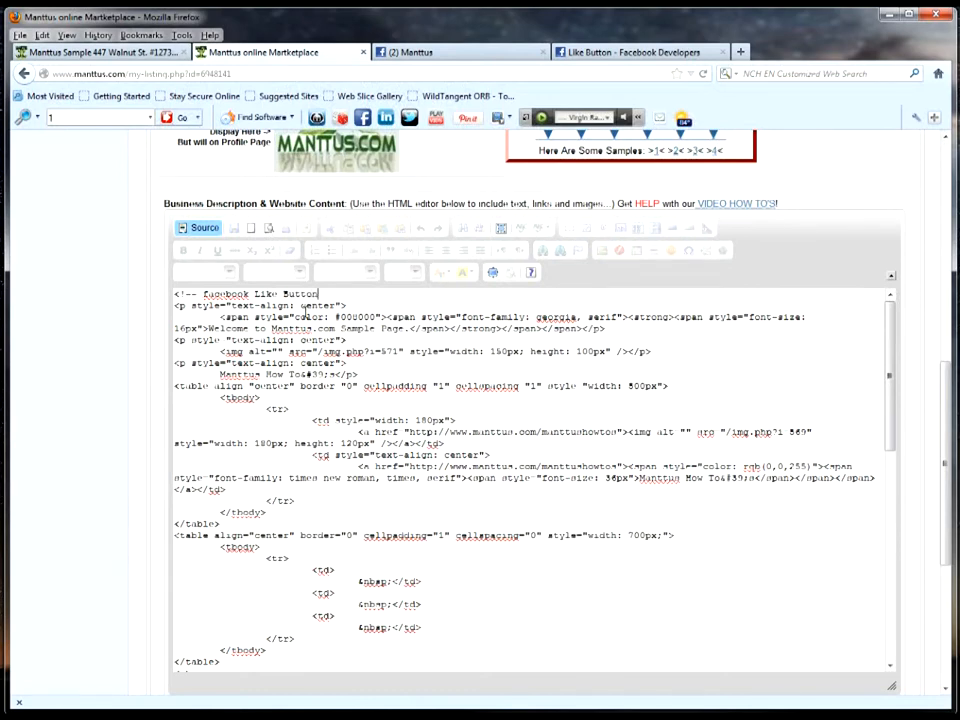
{"action": "type", "text": " -->"}
{"action": "key", "text": "Return"}
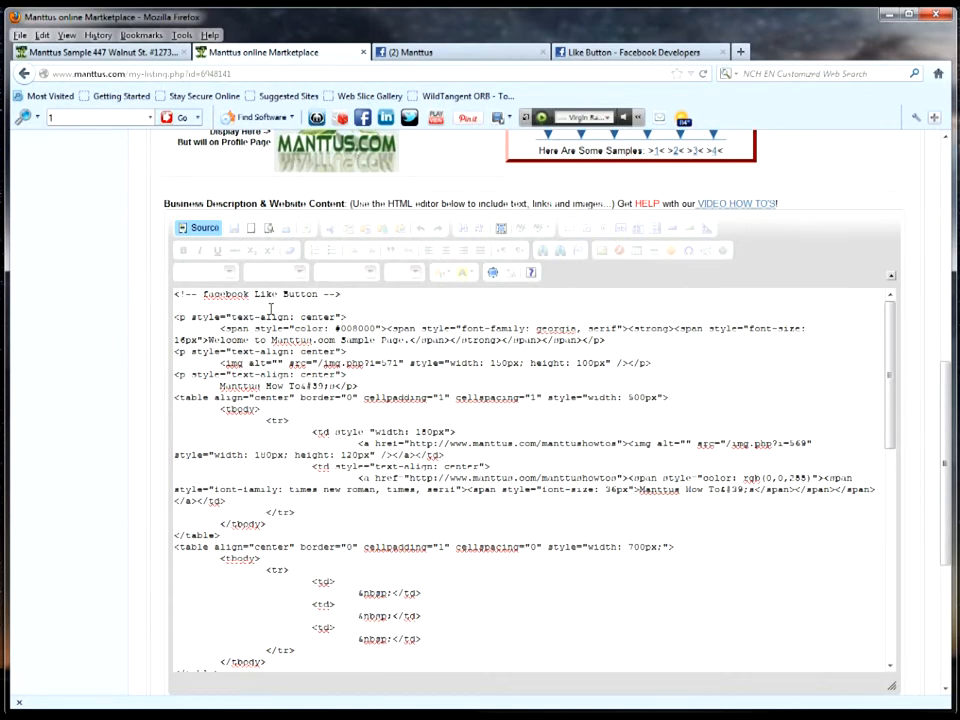
- Paste the copied JavaScript SDK code below the opening comment and close it with the comment "<!-- end of Like Button -->"
{"action": "key", "text": "ctrl+v"}
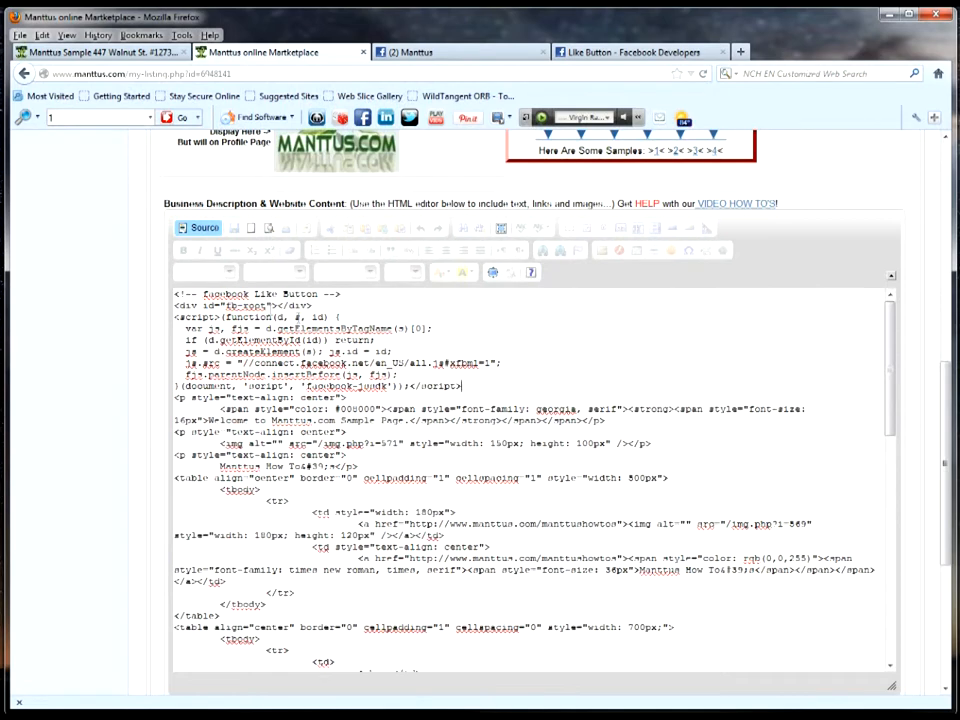
{"action": "left_click", "coordinate": [494, 392]}
{"action": "key", "text": "Return"}
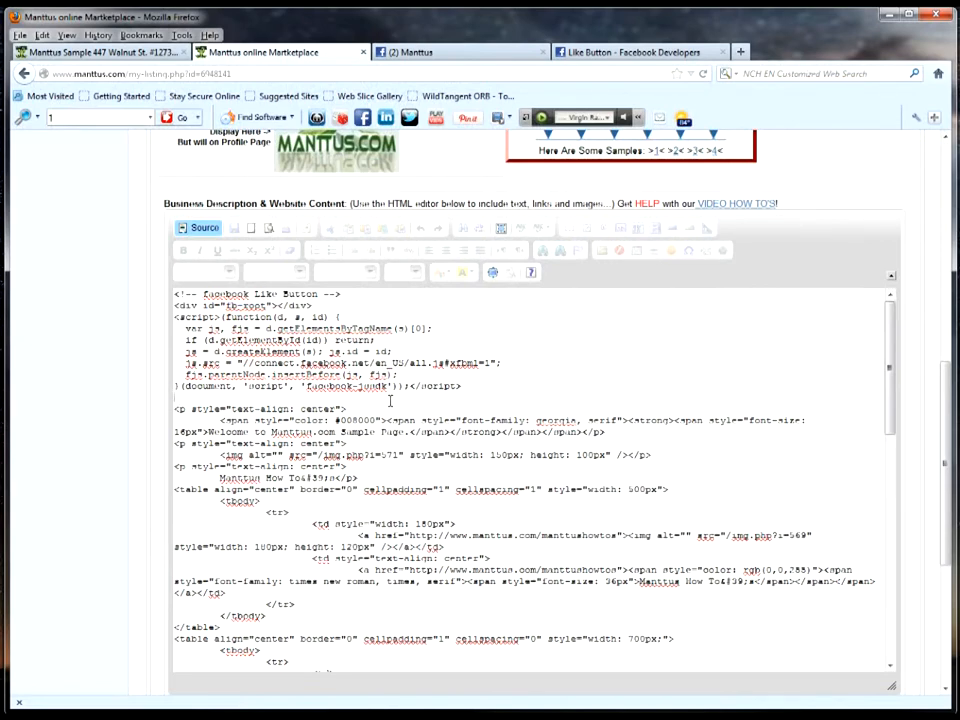
{"action": "type", "text": "<!-- end of Like Button -->"}
{"action": "key", "text": "Return"}
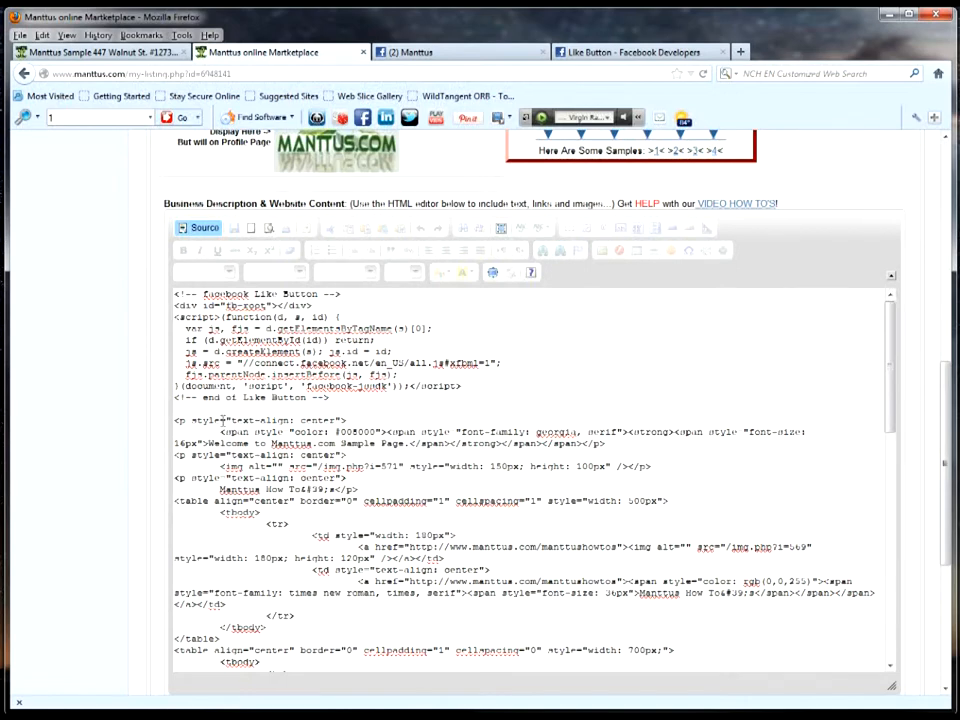
{"action": "left_click", "coordinate": [338, 406]}
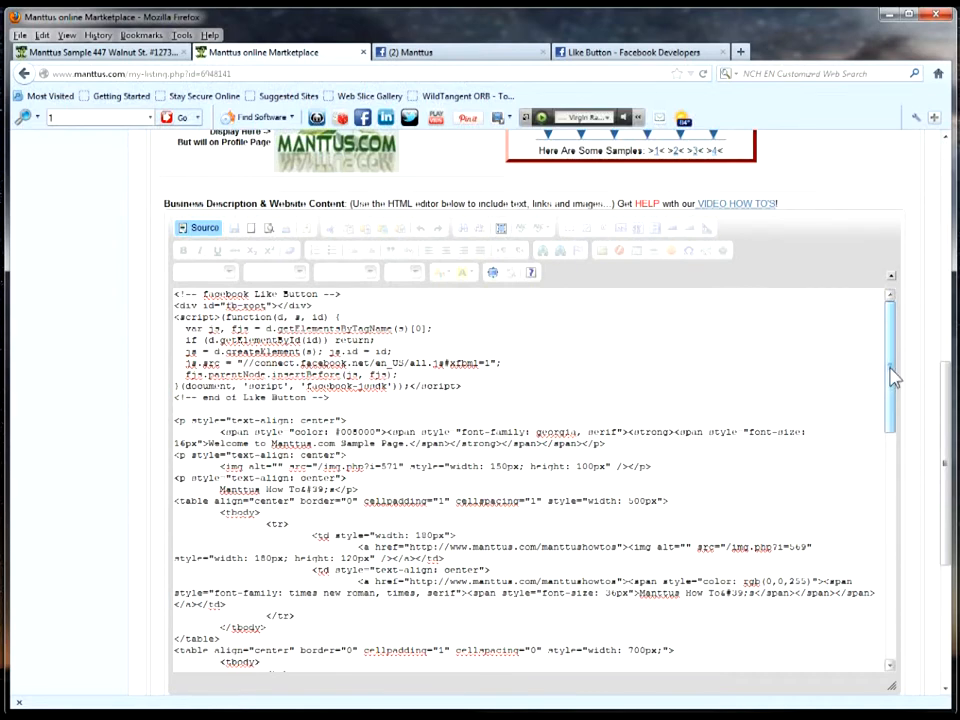
- Copy the second snippet, the fb-like div, from the Like Button plugin code and return to the Profile Editor
{"action": "left_click", "coordinate": [631, 55]}
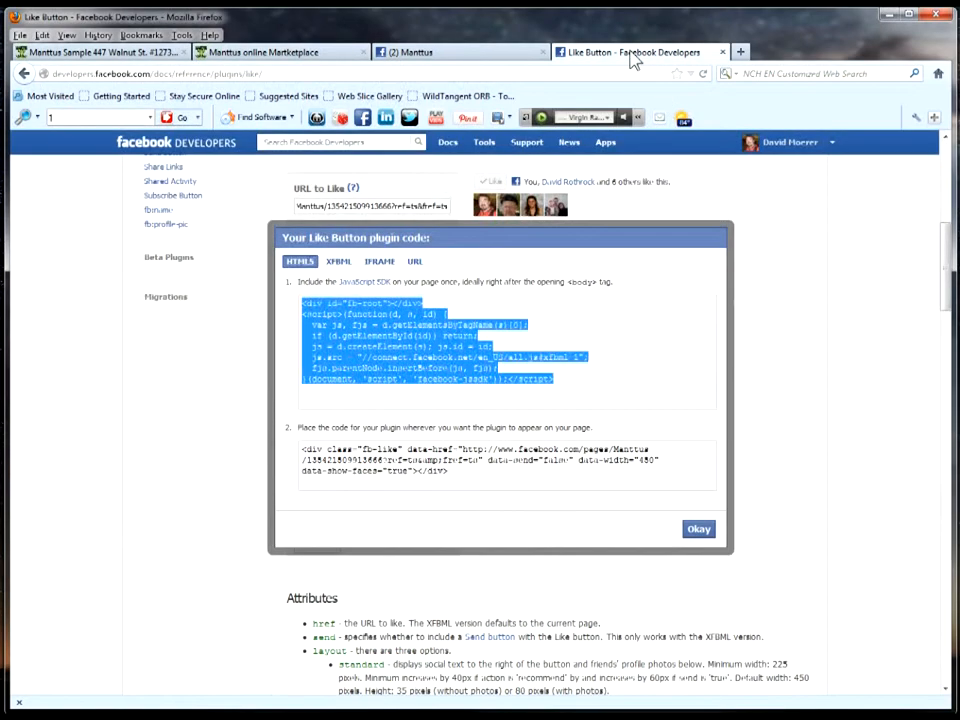
{"action": "left_click", "coordinate": [456, 471]}
{"action": "key", "text": "ctrl+a"}
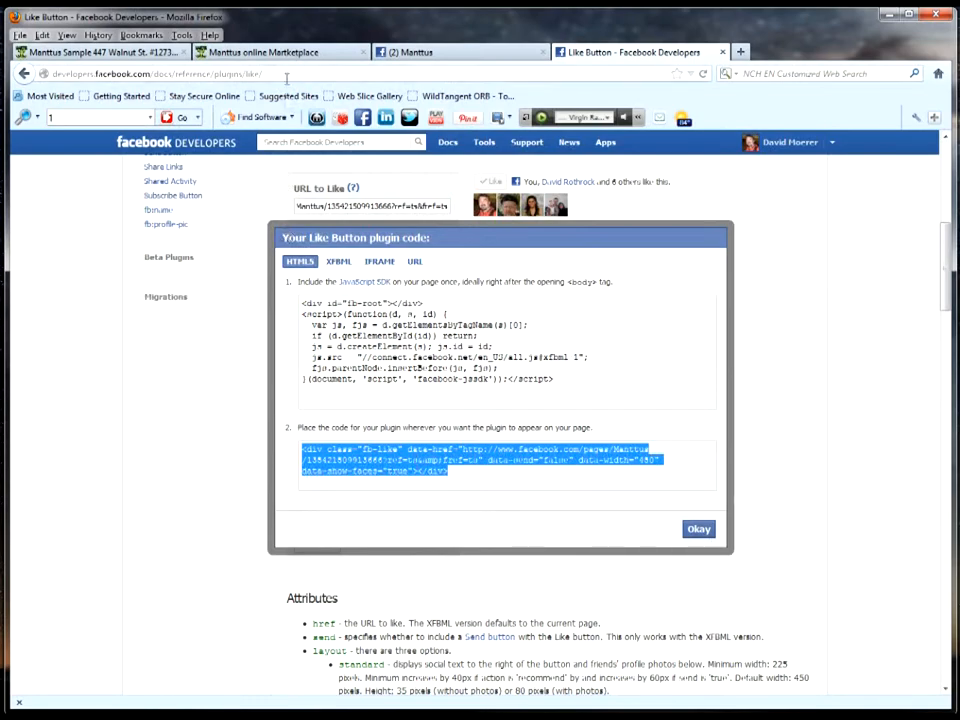
{"action": "left_click", "coordinate": [222, 50]}
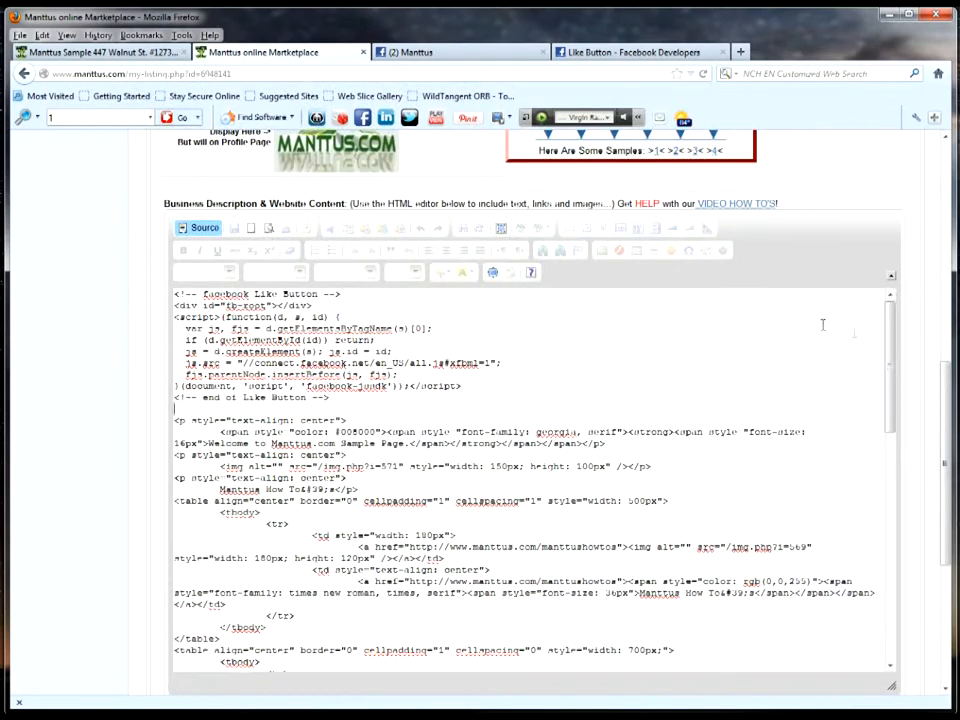
- Return the editor to its visual view and enter the placeholder text "like button" in the new table's middle cell
{"action": "left_click_drag", "start_coordinate": [896, 349], "coordinate": [893, 478]}
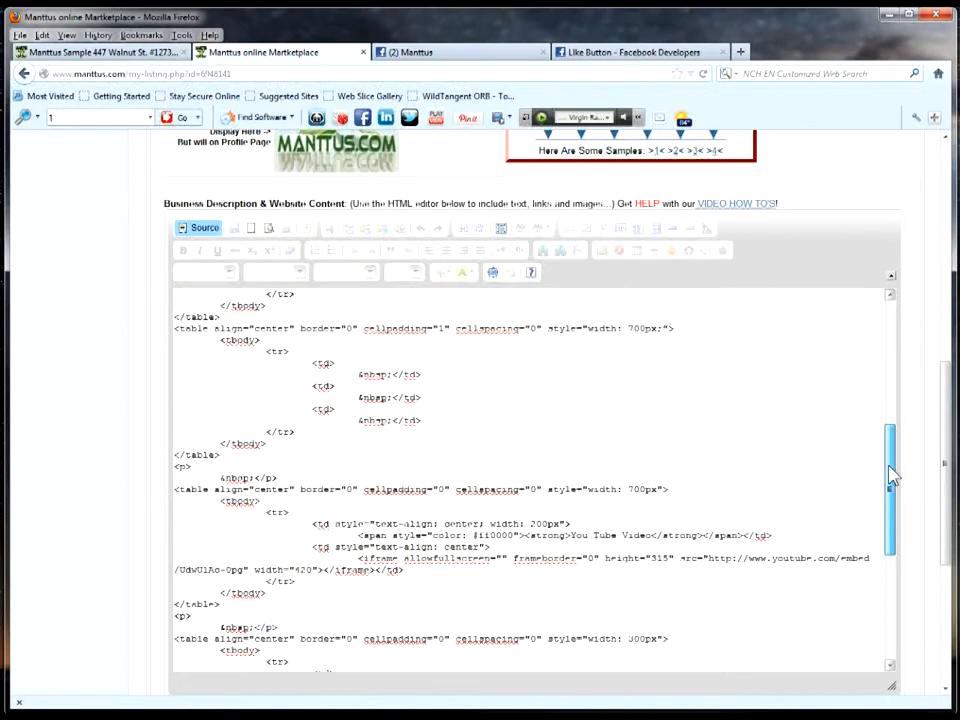
{"action": "left_click_drag", "start_coordinate": [893, 478], "coordinate": [900, 326]}
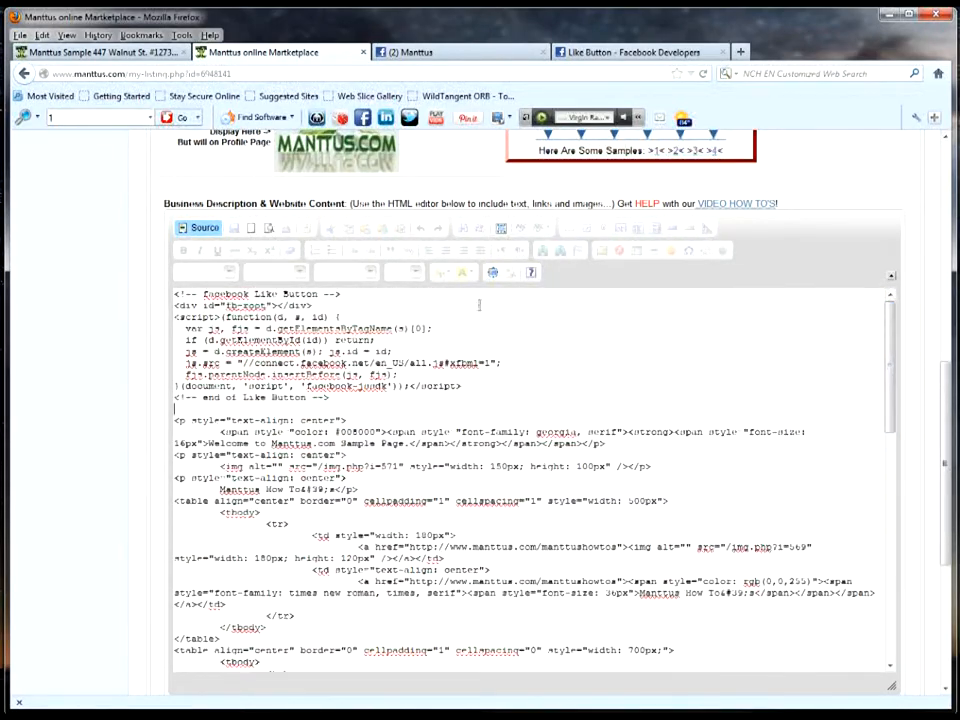
{"action": "left_click", "coordinate": [205, 229]}
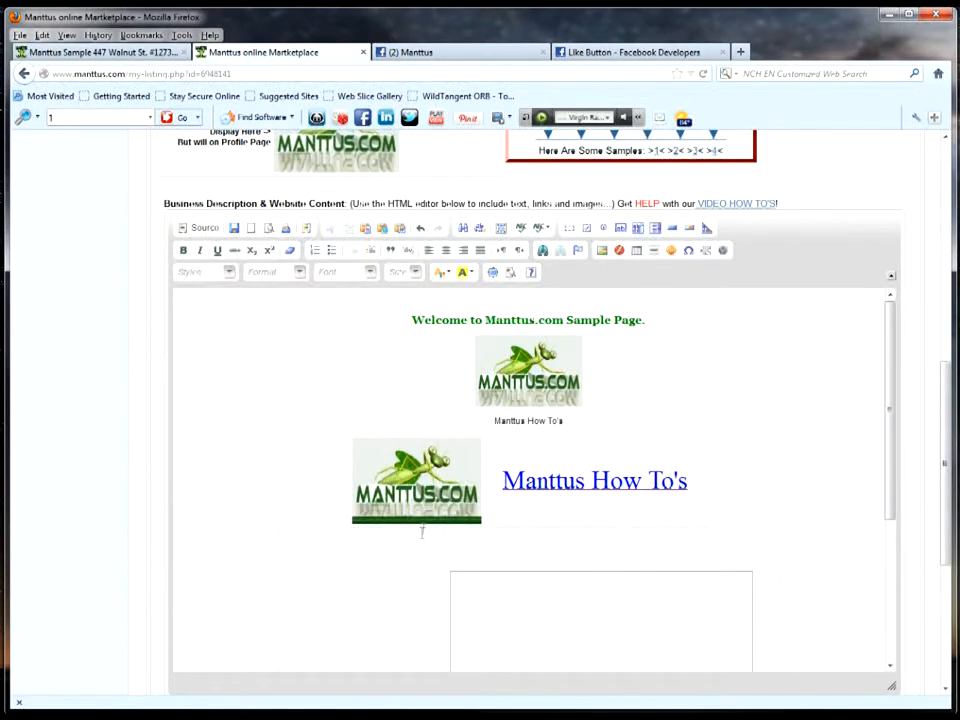
{"action": "left_click", "coordinate": [421, 535]}
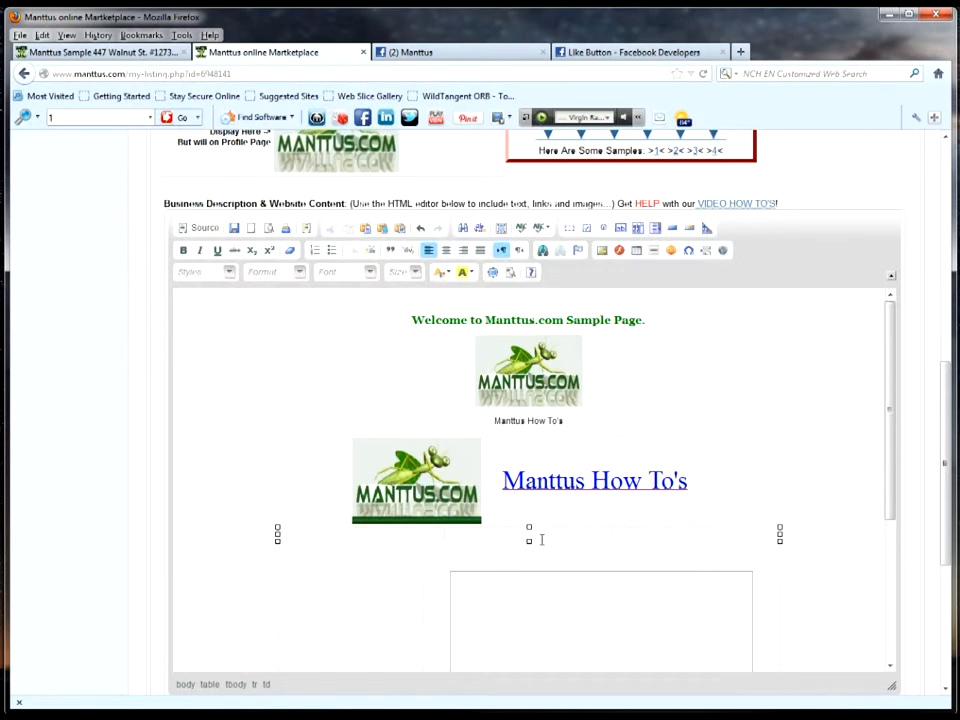
{"action": "type", "text": "ke button"}
- Show the HTML source again and move the "end of Like Button" comment onto its own line after the closing script tag
{"action": "left_click", "coordinate": [199, 228]}
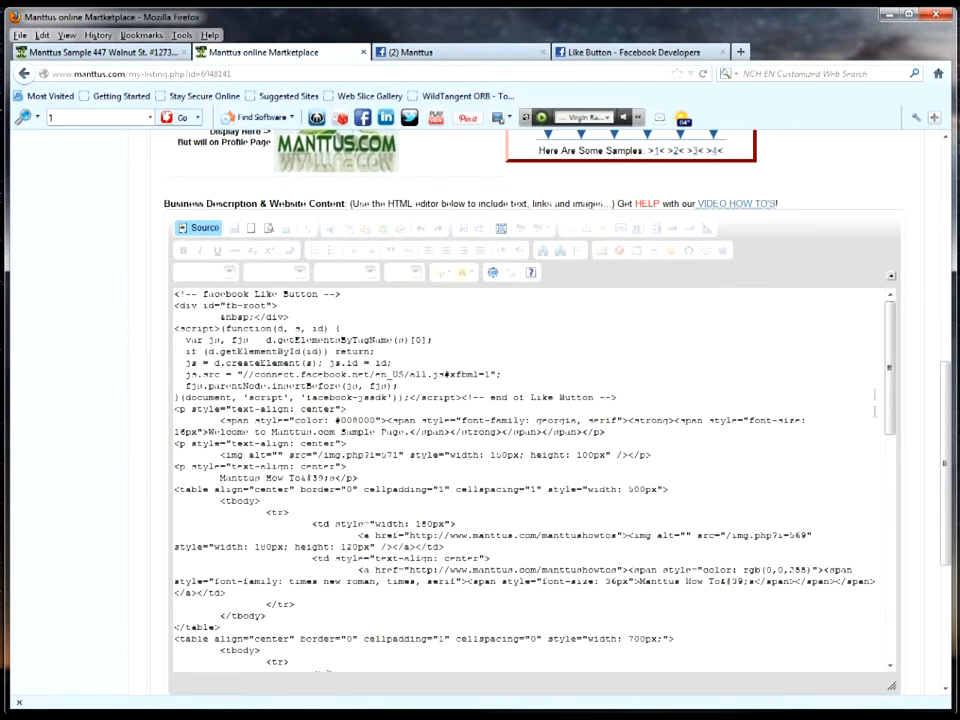
{"action": "left_click_drag", "start_coordinate": [893, 374], "coordinate": [891, 384]}
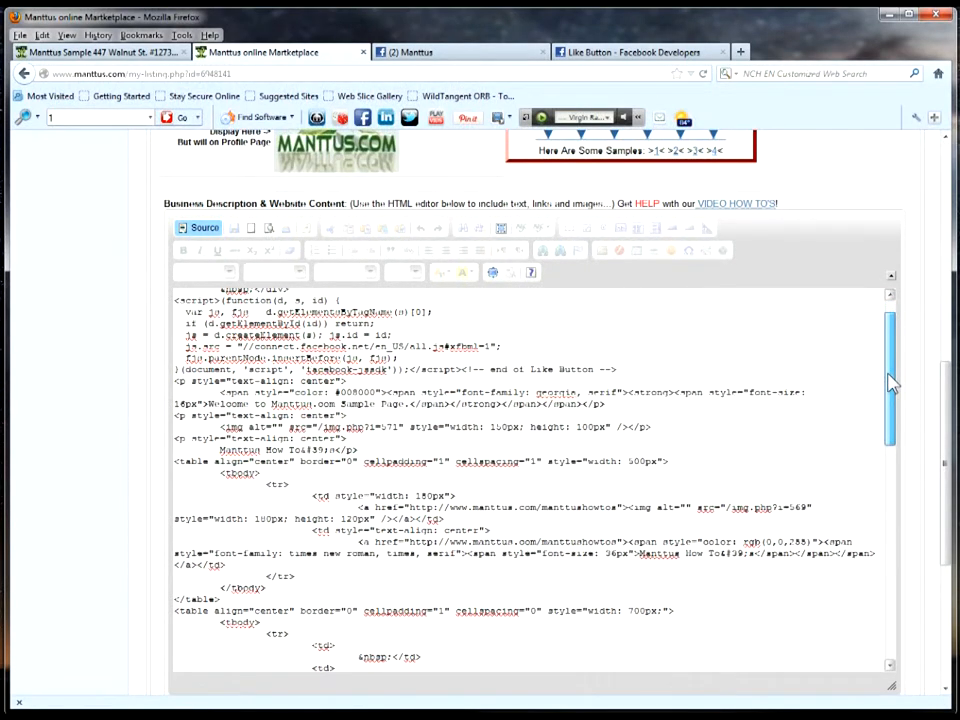
{"action": "left_click", "coordinate": [461, 369]}
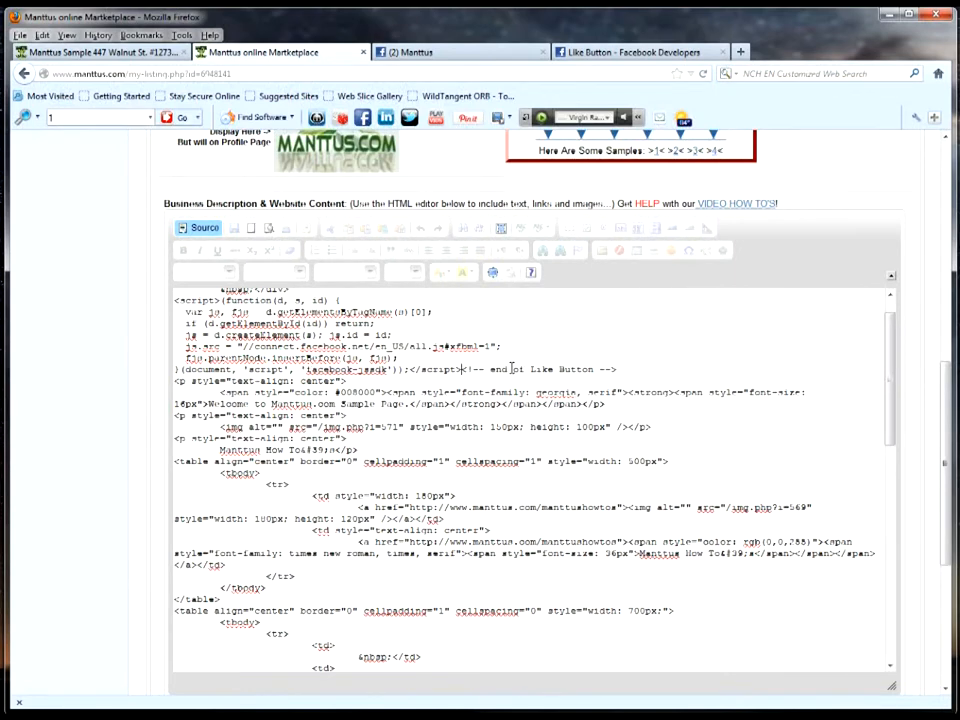
{"action": "key", "text": "Return"}
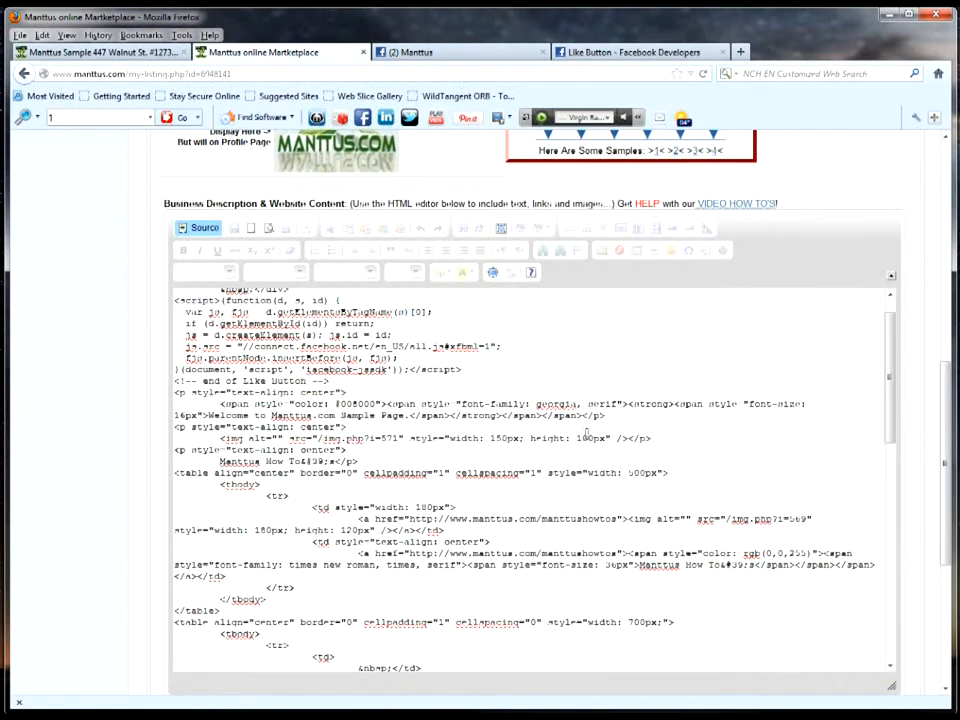
- Replace the &nbsp; in the new table's first cell with the copied fb-like div code, and return to the visual view
{"action": "left_click_drag", "start_coordinate": [894, 392], "coordinate": [896, 489]}
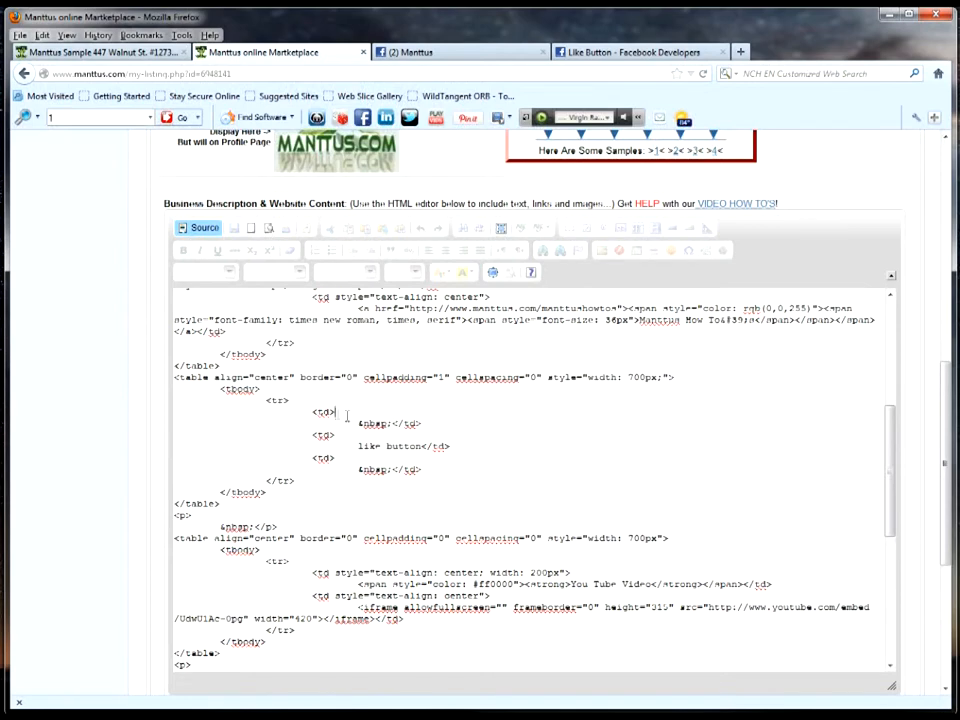
{"action": "left_click_drag", "start_coordinate": [337, 412], "coordinate": [370, 424]}
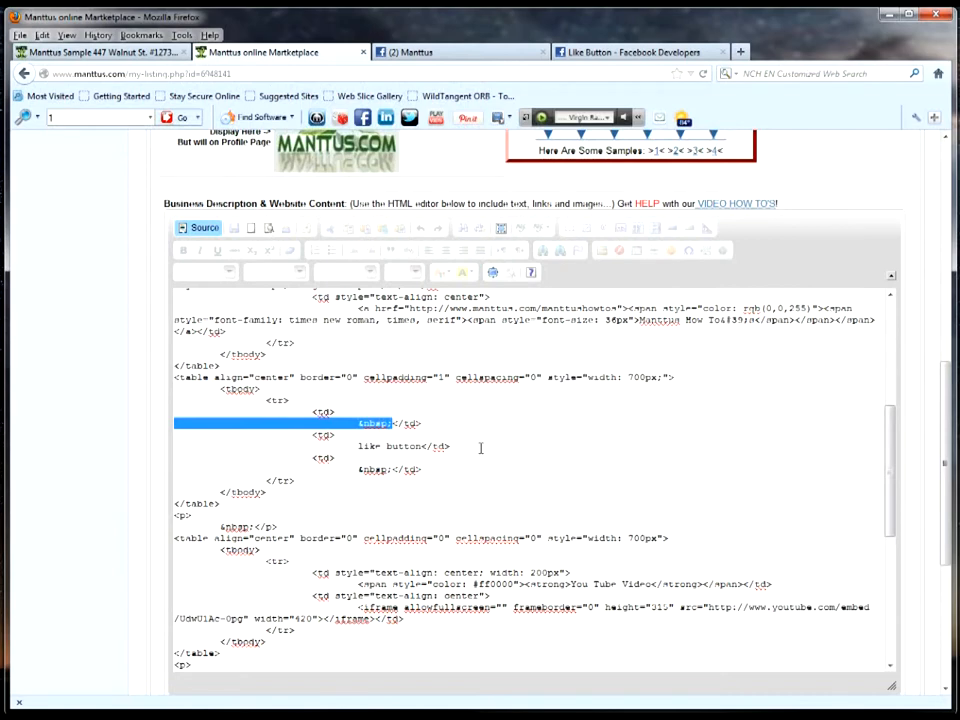
{"action": "key", "text": "ctrl+v"}
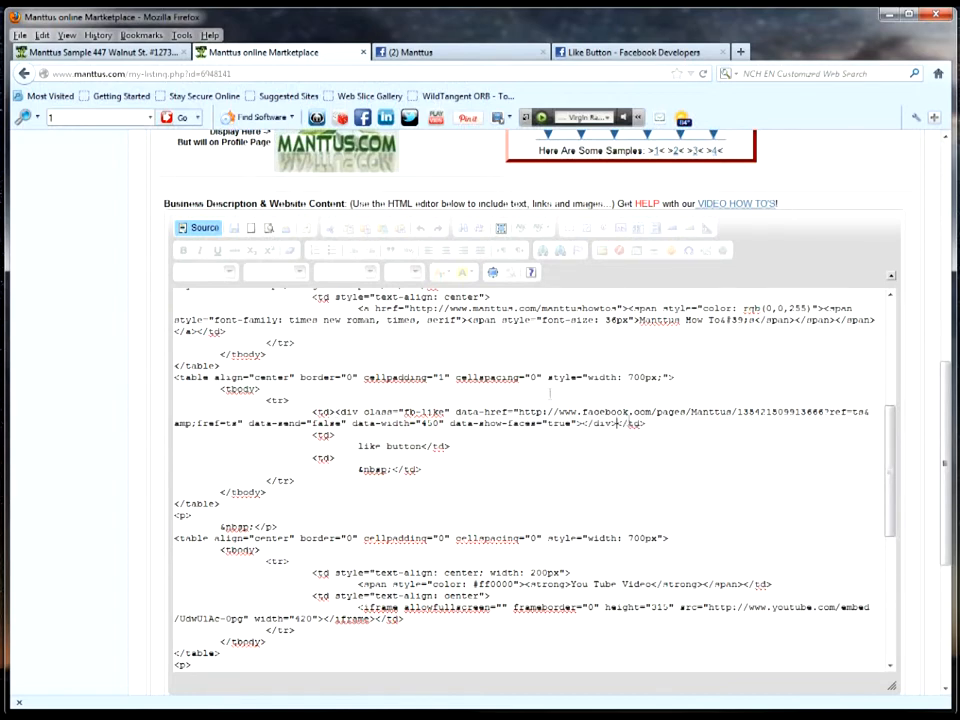
{"action": "left_click", "coordinate": [200, 228]}
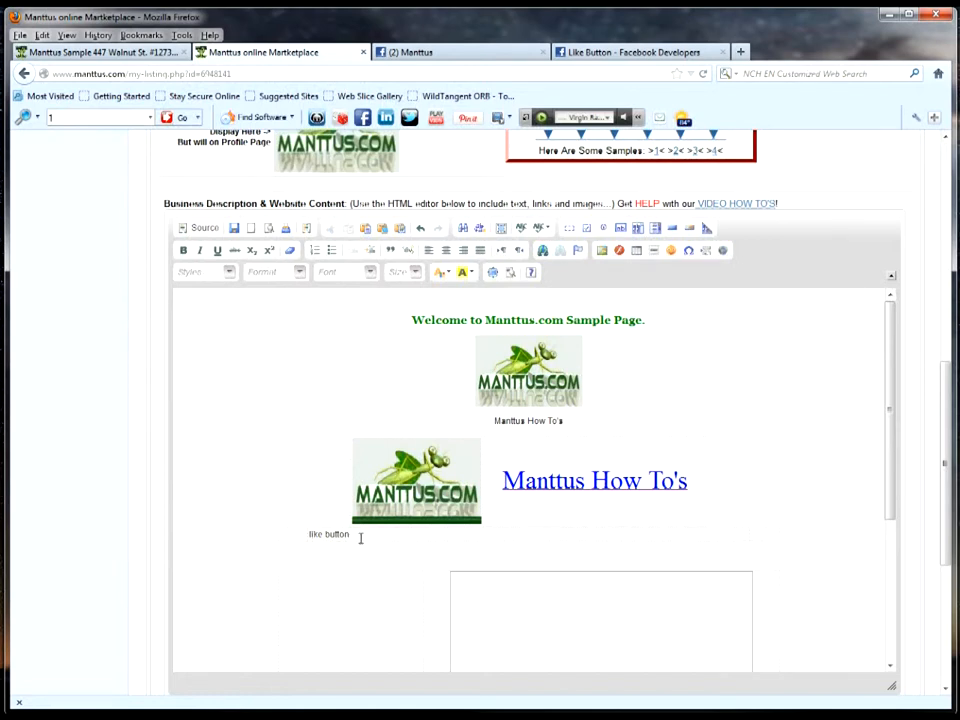
- Save the Manttus Sample profile with the edited Business Description
{"action": "left_click", "coordinate": [893, 398]}
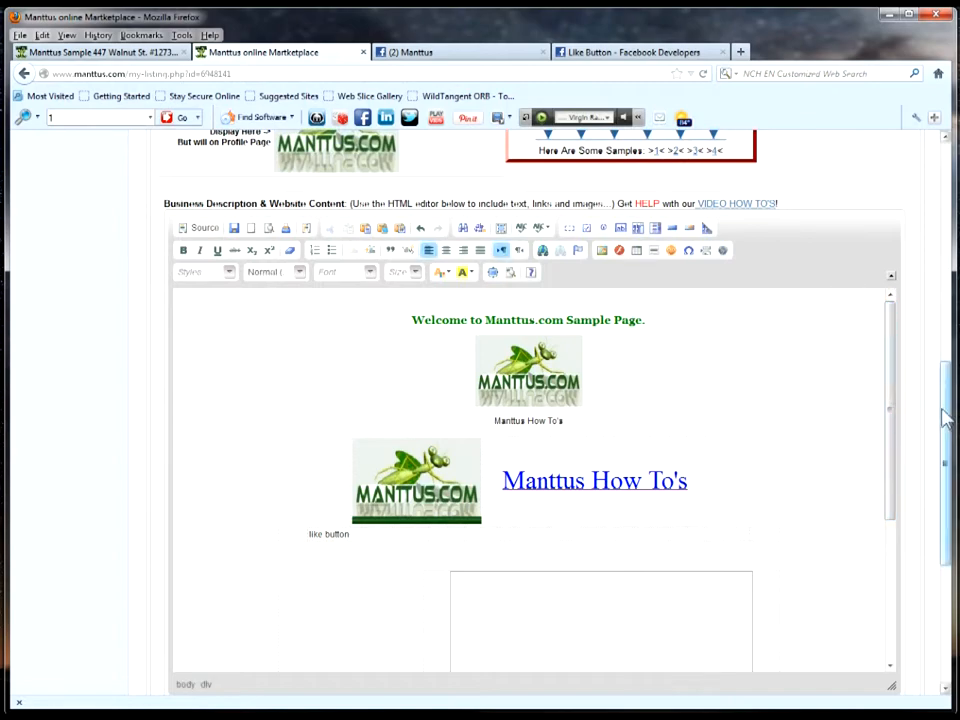
{"action": "left_click_drag", "start_coordinate": [947, 420], "coordinate": [953, 527]}
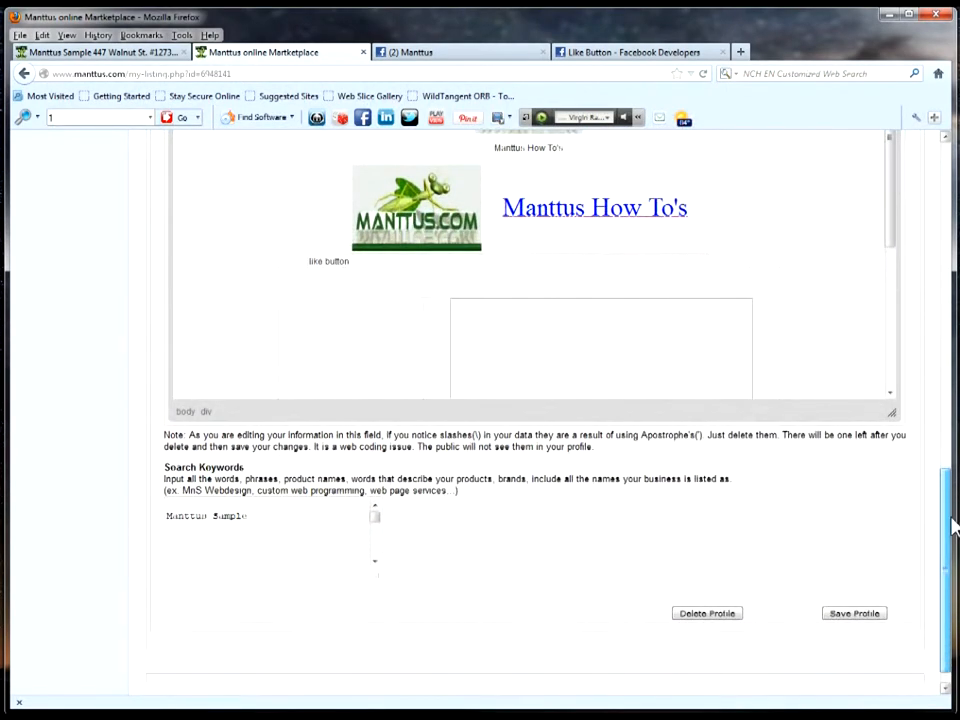
{"action": "left_click", "coordinate": [838, 615]}
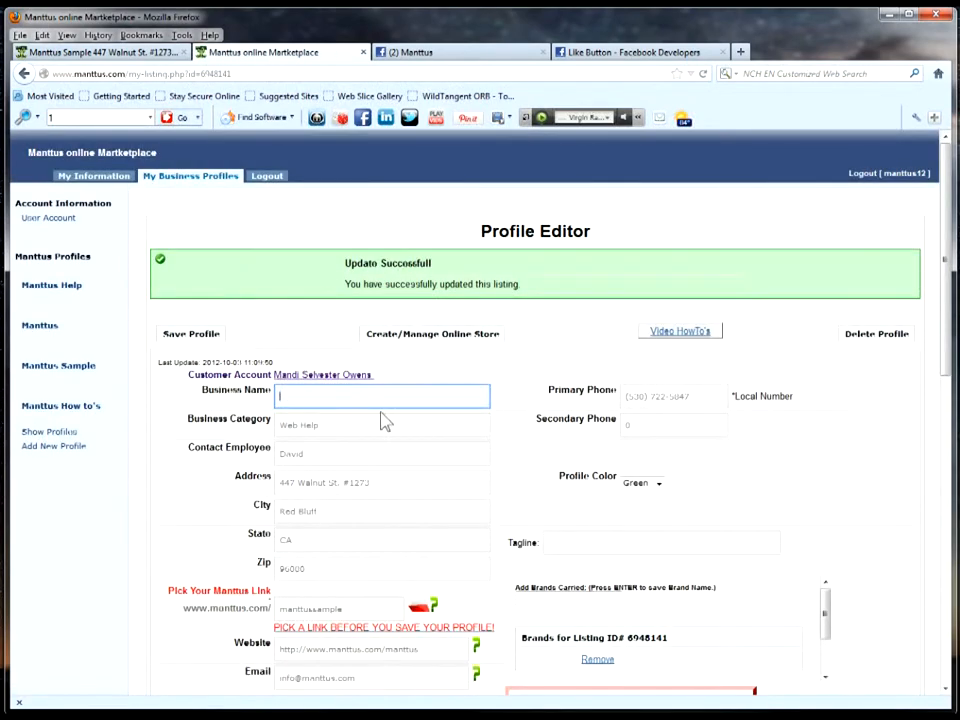
- Reload the public Manttus Sample page and examine the embedded Like Button and the rest of the page content
{"action": "left_click", "coordinate": [118, 55]}
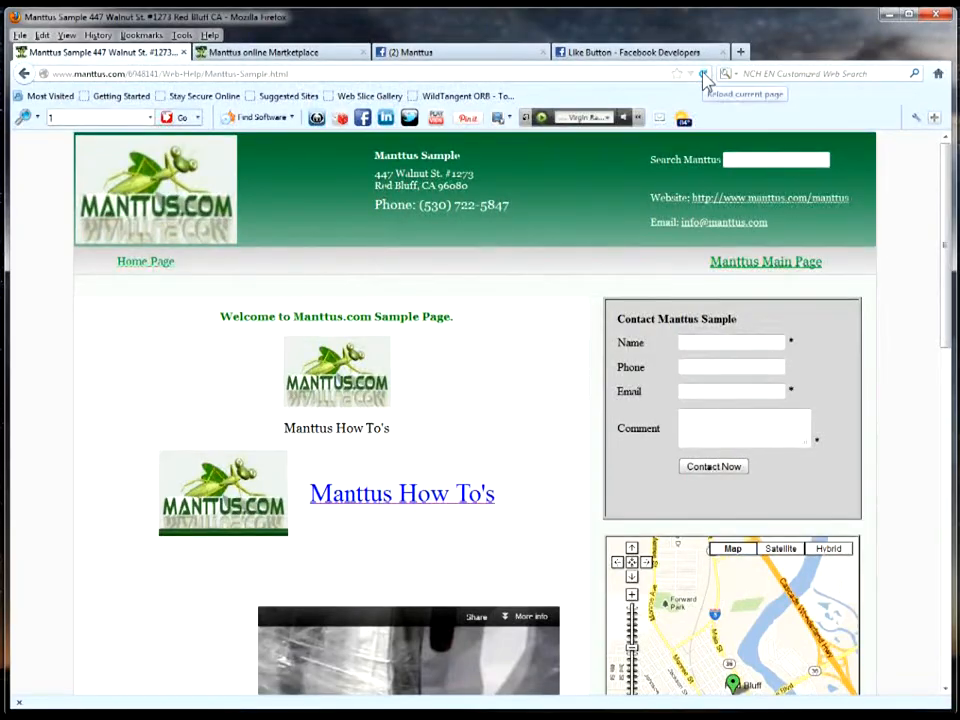
{"action": "left_click", "coordinate": [704, 75]}
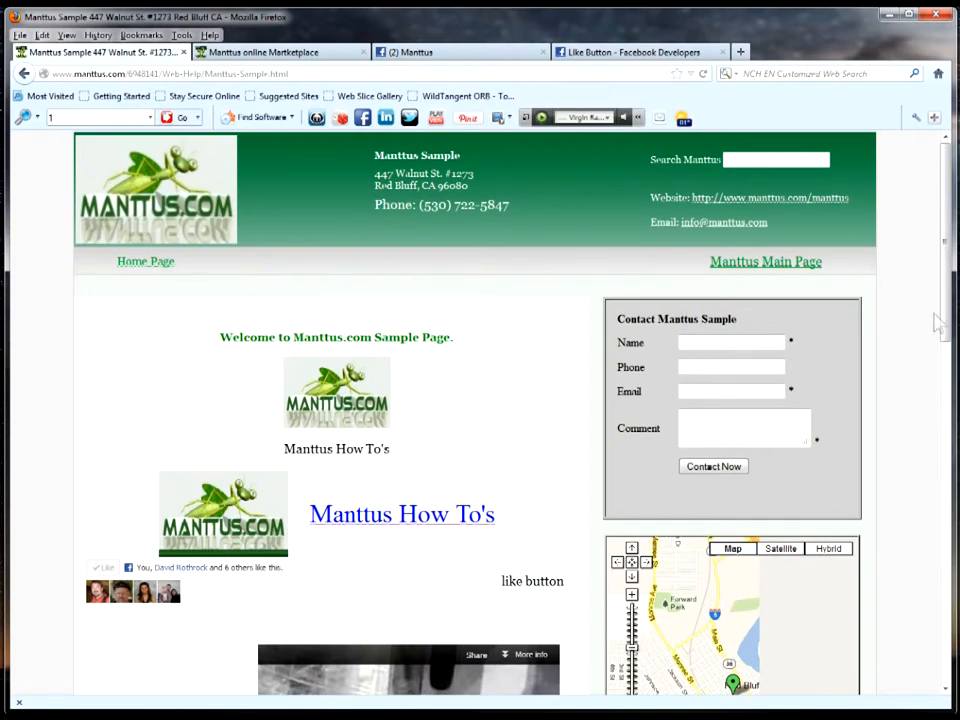
{"action": "left_click_drag", "start_coordinate": [945, 232], "coordinate": [929, 530]}
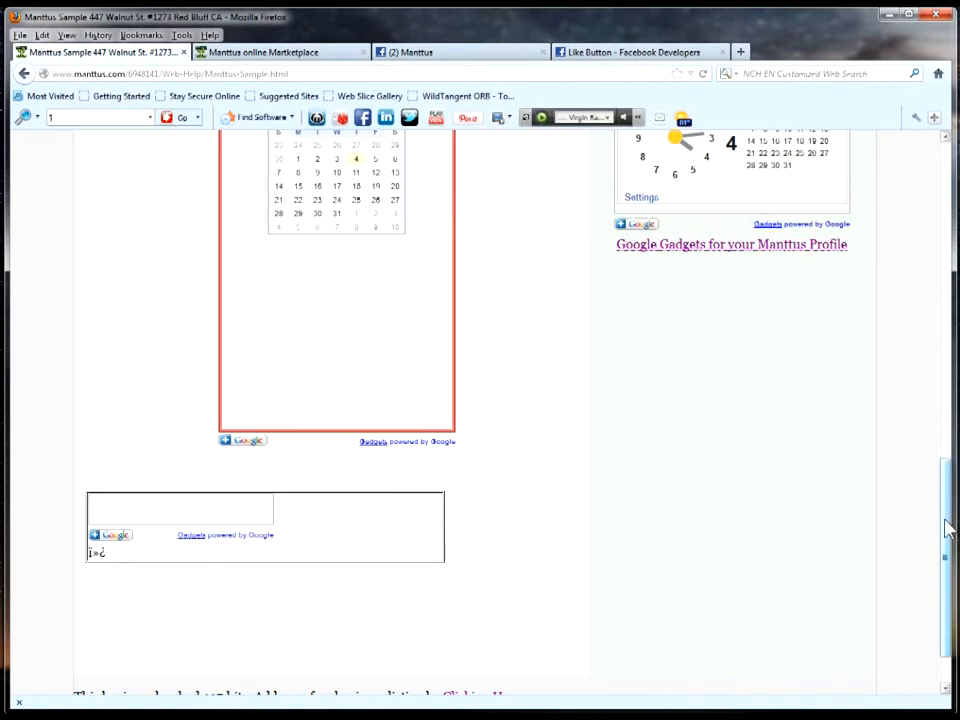
{"action": "left_click_drag", "start_coordinate": [948, 530], "coordinate": [955, 203]}
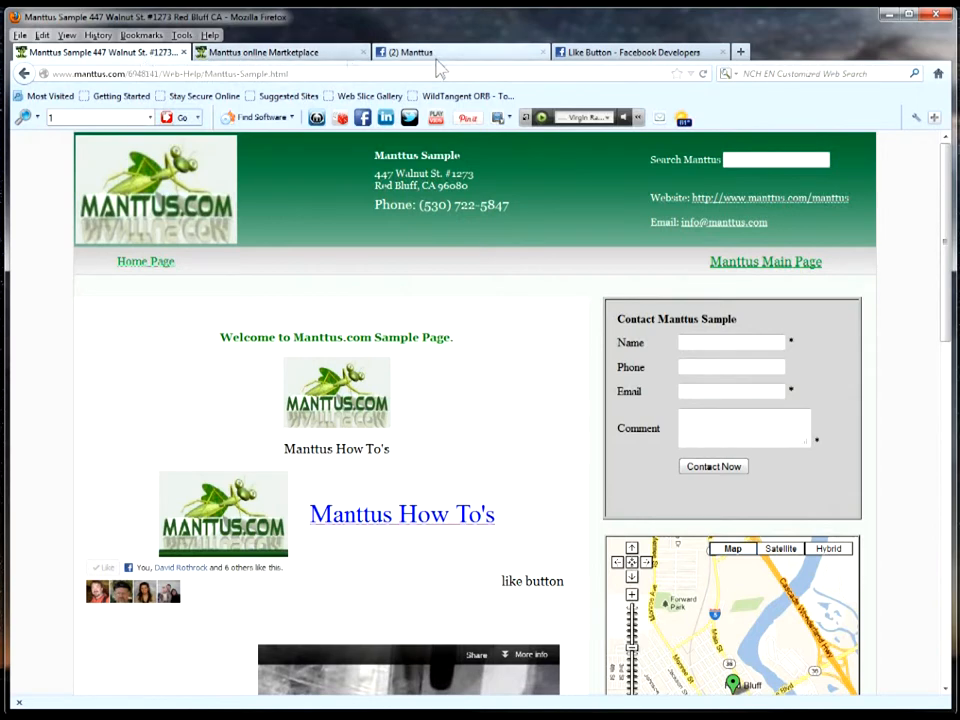
- Open the Manttus main page from the sample profile and search the business listings for manttus
{"action": "left_click", "coordinate": [740, 52]}
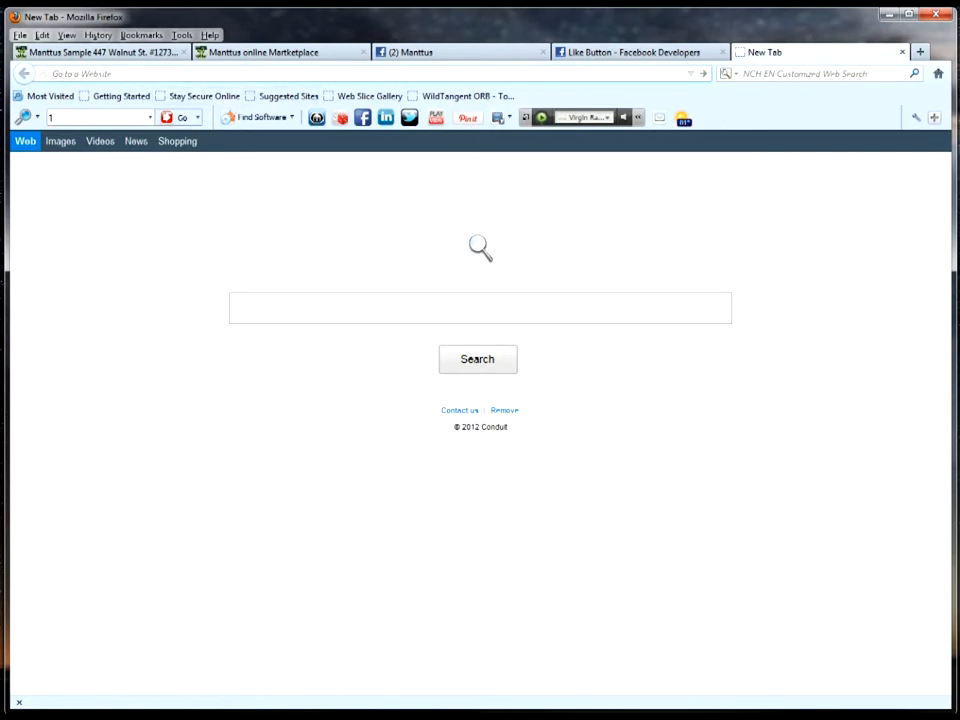
{"action": "left_click", "coordinate": [903, 52]}
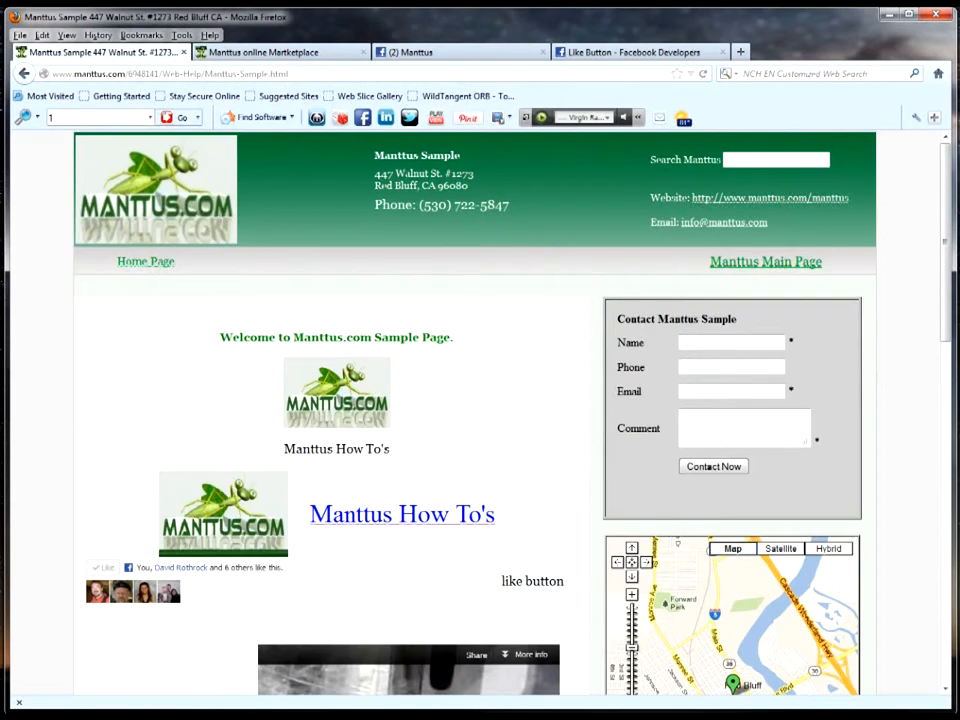
{"action": "left_click", "coordinate": [766, 262]}
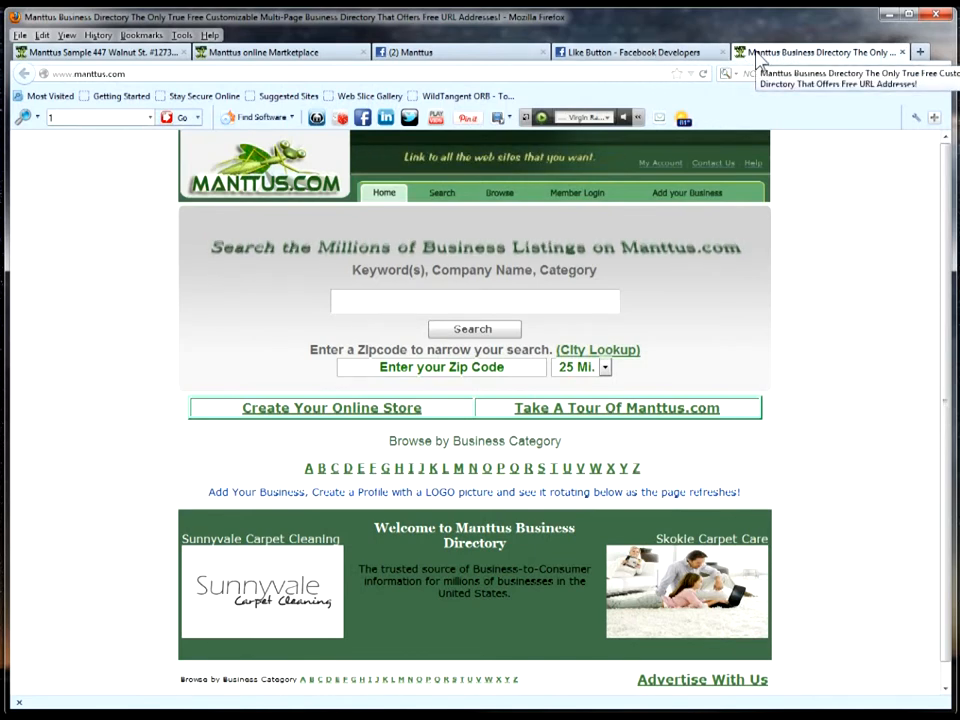
{"action": "left_click", "coordinate": [470, 301]}
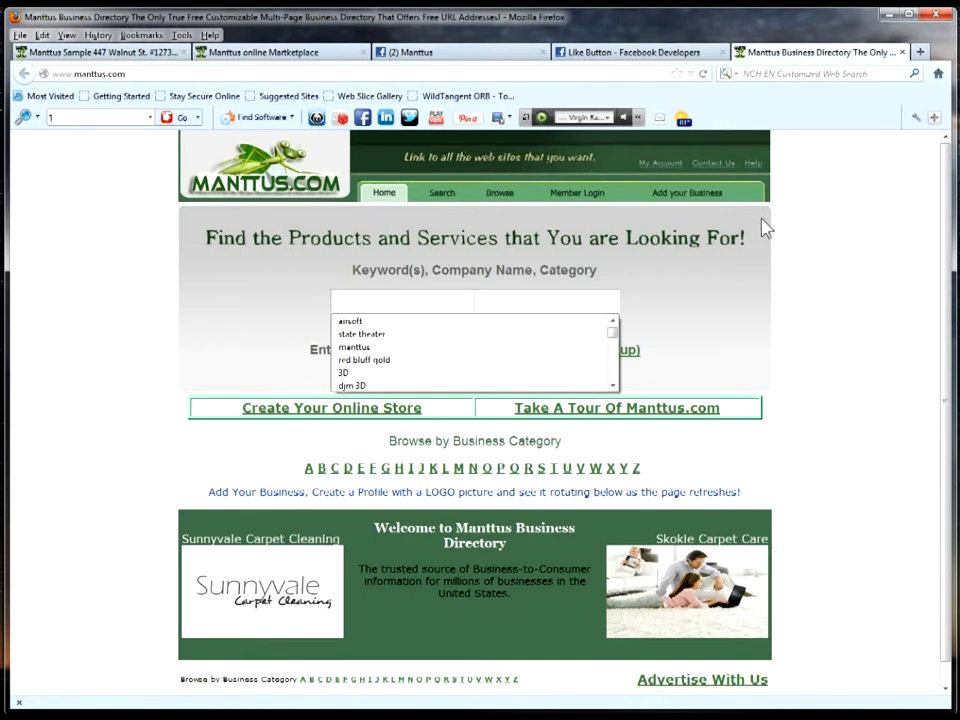
{"action": "type", "text": "manttus"}
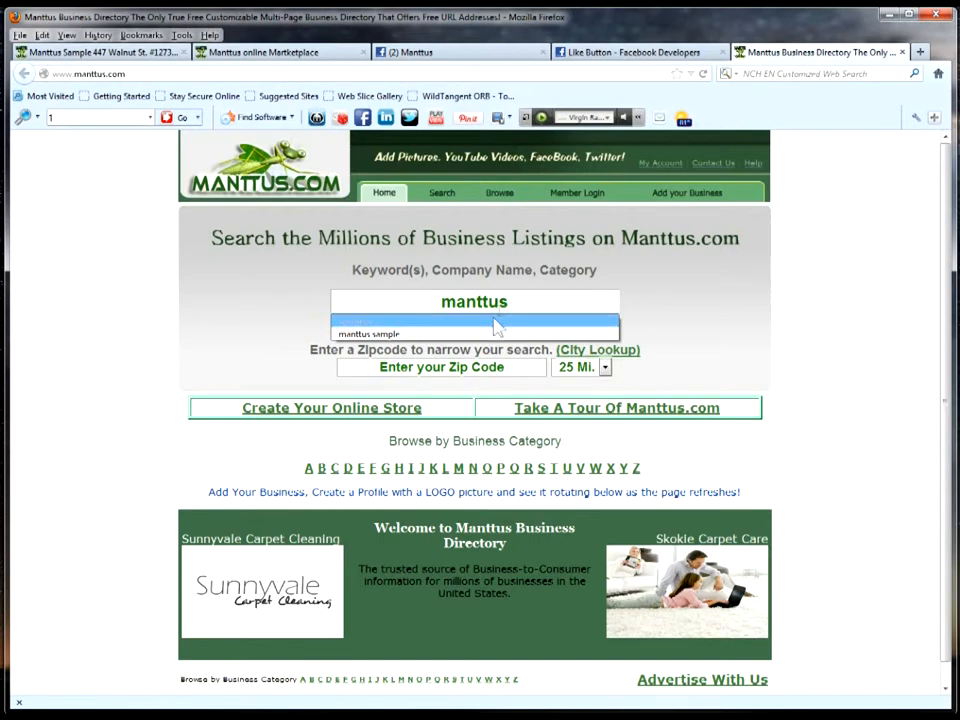
{"action": "left_click", "coordinate": [685, 338]}
{"action": "left_click", "coordinate": [495, 333]}
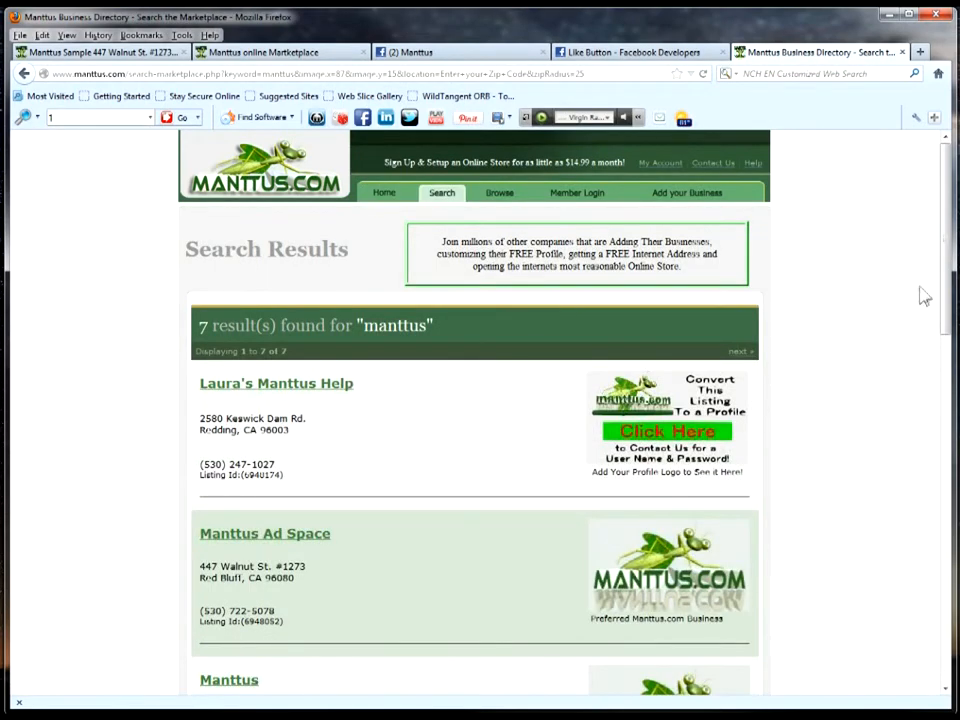
- Open the Manttus listing from the search results and examine its profile page, including the Like Button, from beginning to end
{"action": "scroll", "coordinate": [688, 420], "scroll_direction": "down", "scroll_amount": 5}
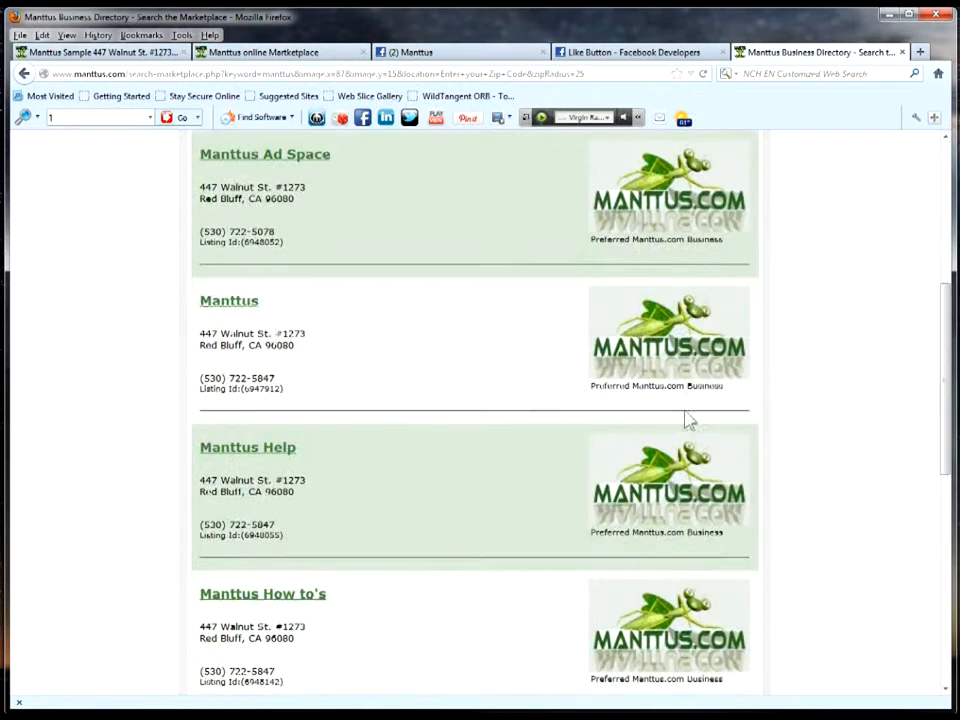
{"action": "left_click", "coordinate": [240, 304]}
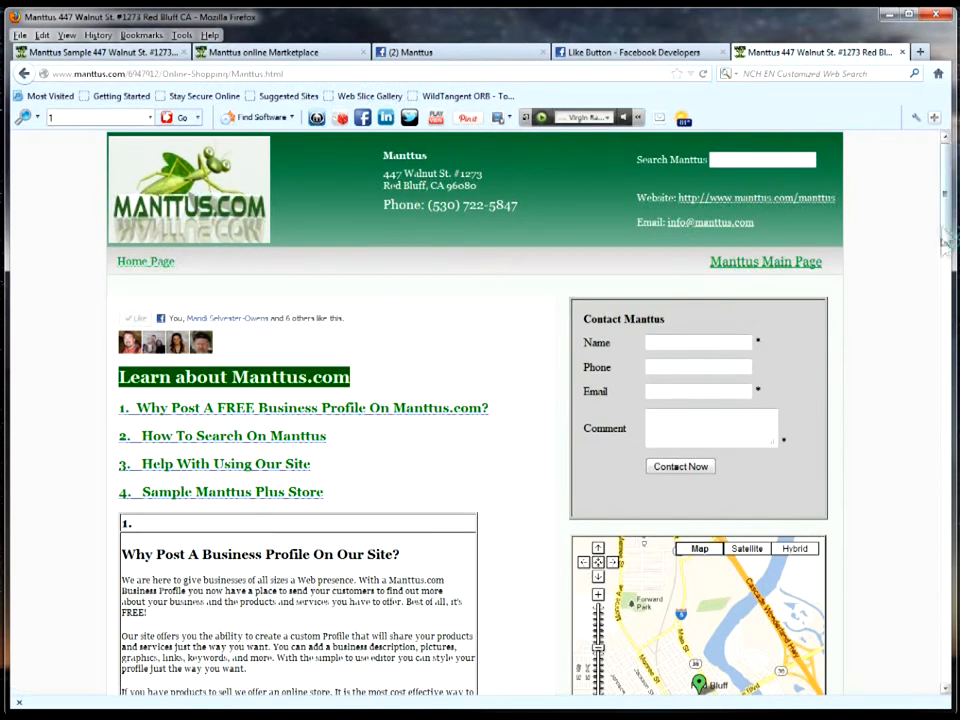
{"action": "left_click_drag", "start_coordinate": [946, 232], "coordinate": [946, 673]}
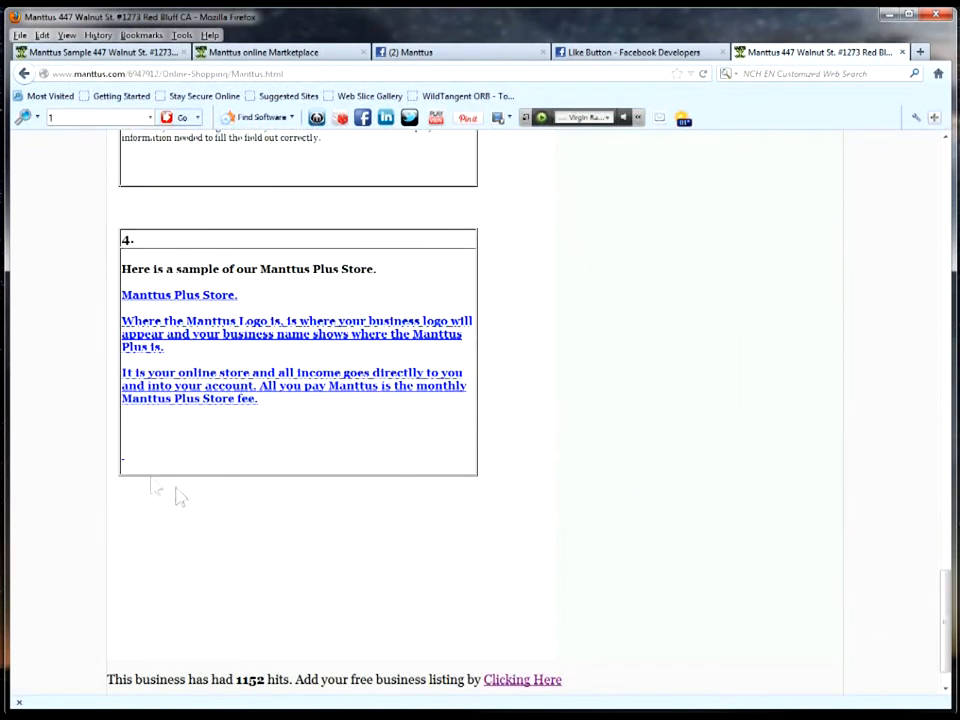
{"action": "left_click_drag", "start_coordinate": [950, 611], "coordinate": [946, 148]}
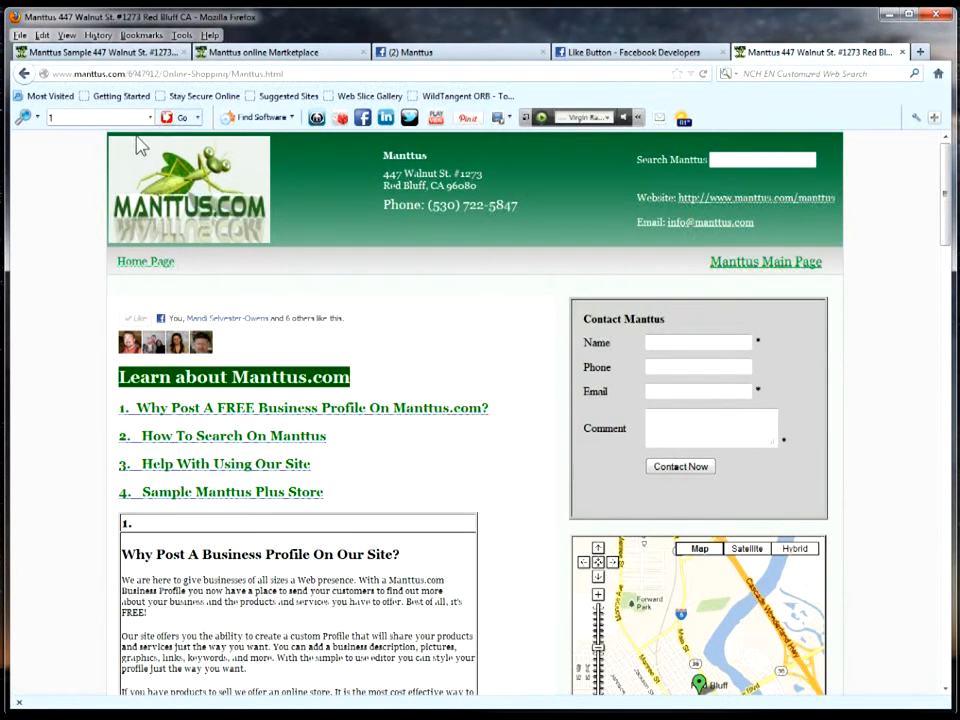
- Return to the Manttus Sample profile editor and delete the "like button" placeholder text from the table in the Business Description
{"action": "left_click", "coordinate": [266, 53]}
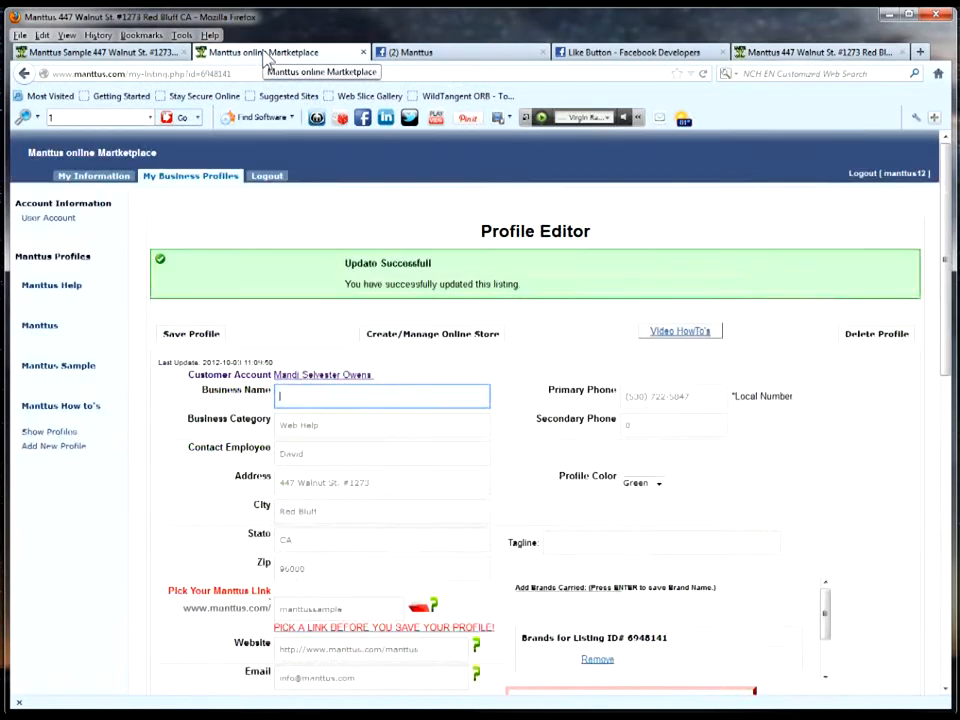
{"action": "left_click_drag", "start_coordinate": [940, 268], "coordinate": [945, 553]}
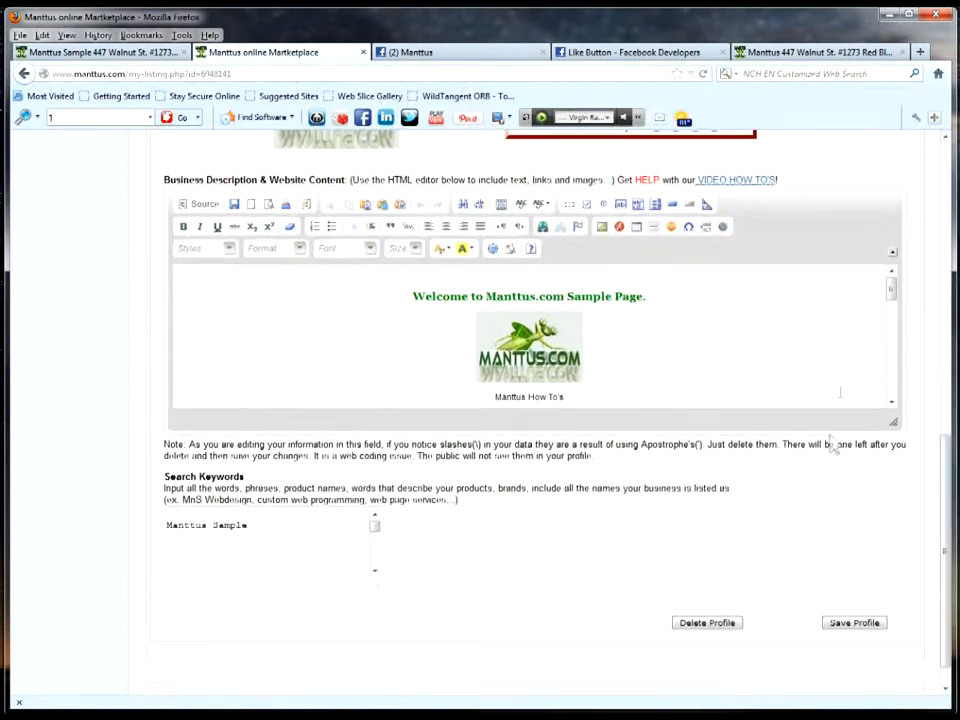
{"action": "left_click_drag", "start_coordinate": [891, 302], "coordinate": [891, 334]}
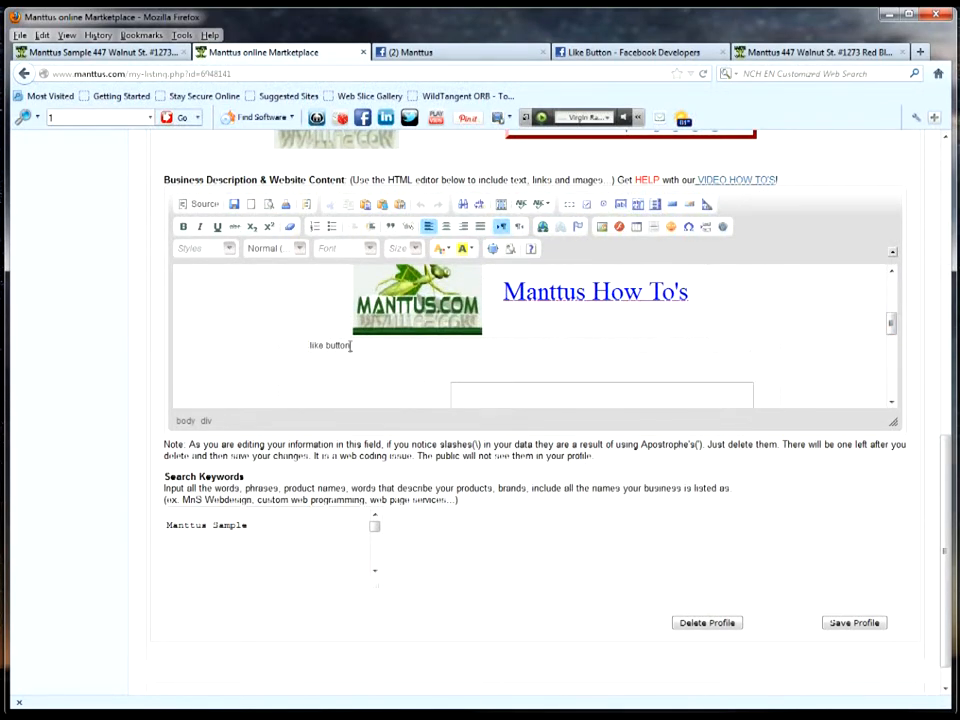
{"action": "left_click_drag", "start_coordinate": [353, 345], "coordinate": [311, 346]}
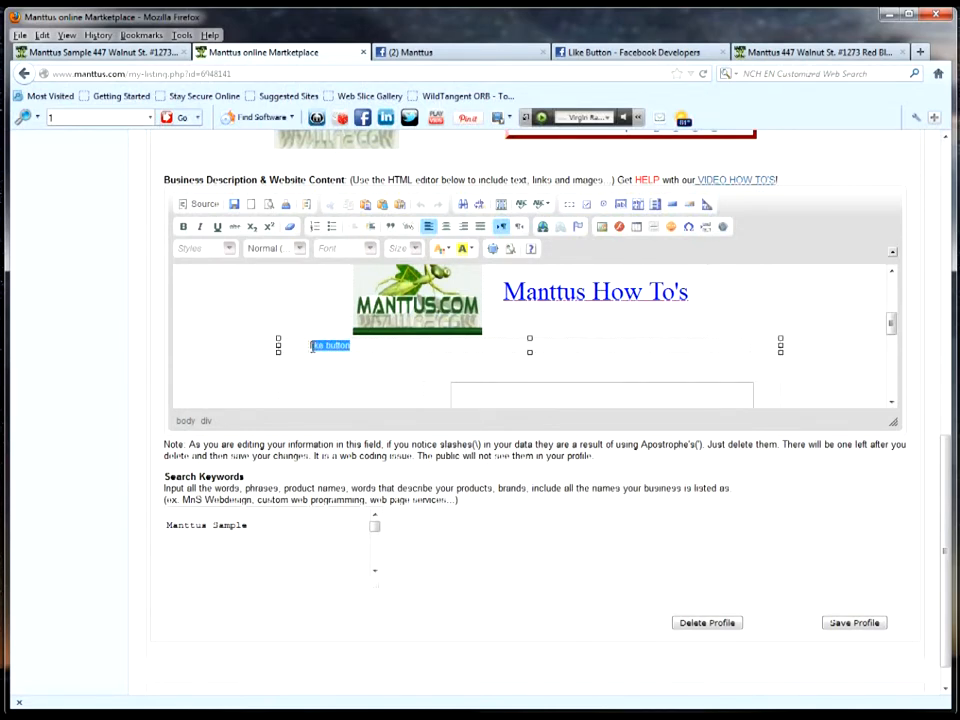
{"action": "left_click_drag", "start_coordinate": [310, 346], "coordinate": [309, 346]}
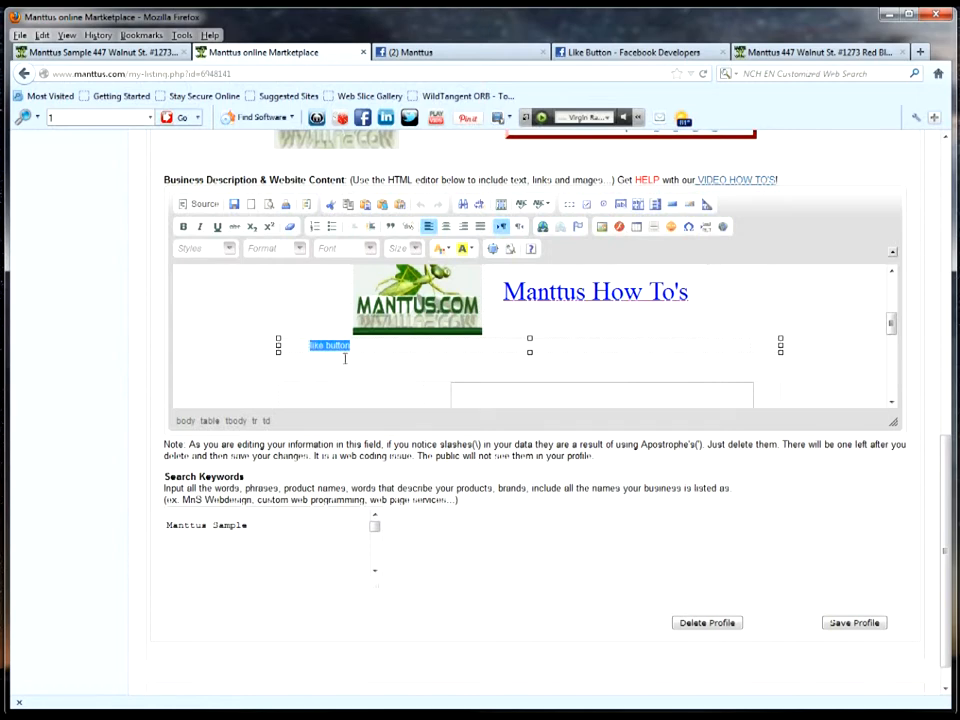
{"action": "key", "text": "Delete"}
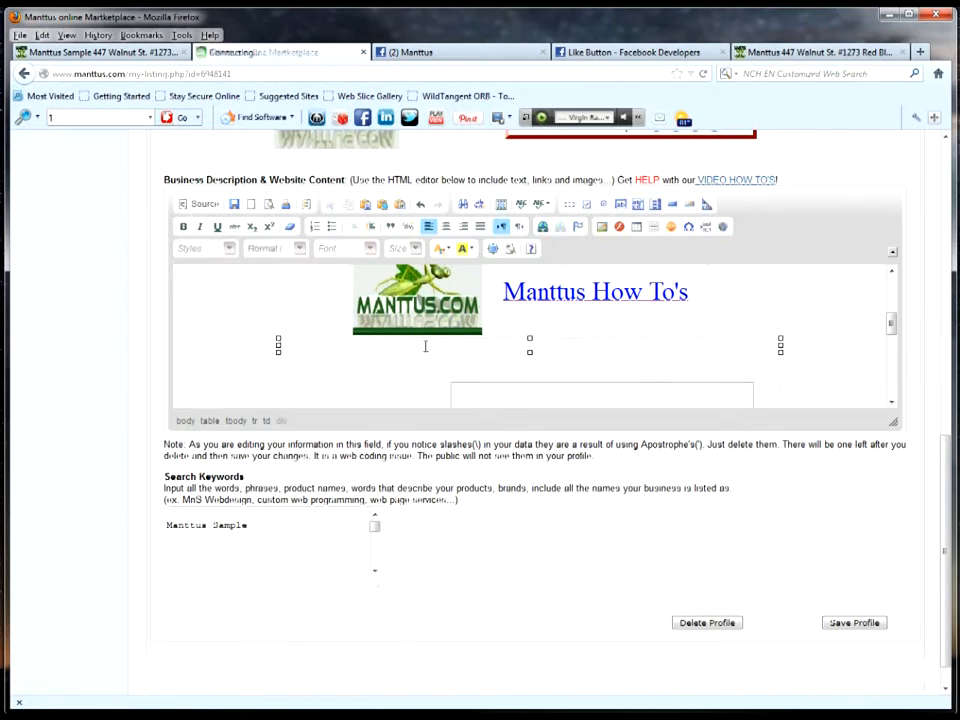
- Set the table cell's width to 450 pixels, matching the Like Button width on the Facebook Developers page
{"action": "right_click", "coordinate": [425, 347]}
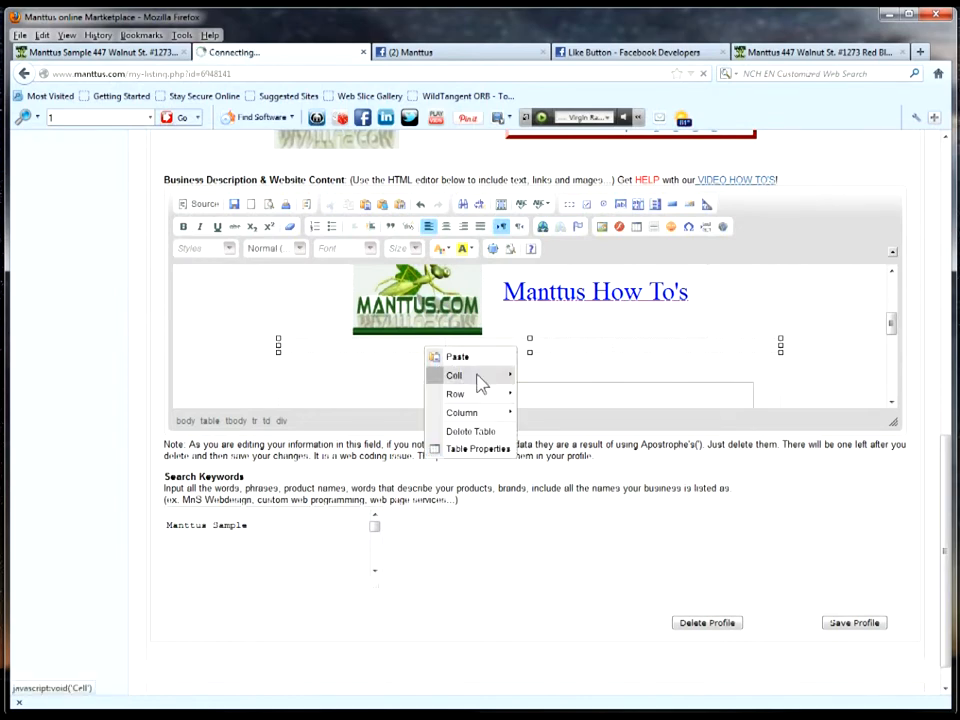
{"action": "mouse_move", "coordinate": [474, 380]}
{"action": "left_click", "coordinate": [560, 517]}
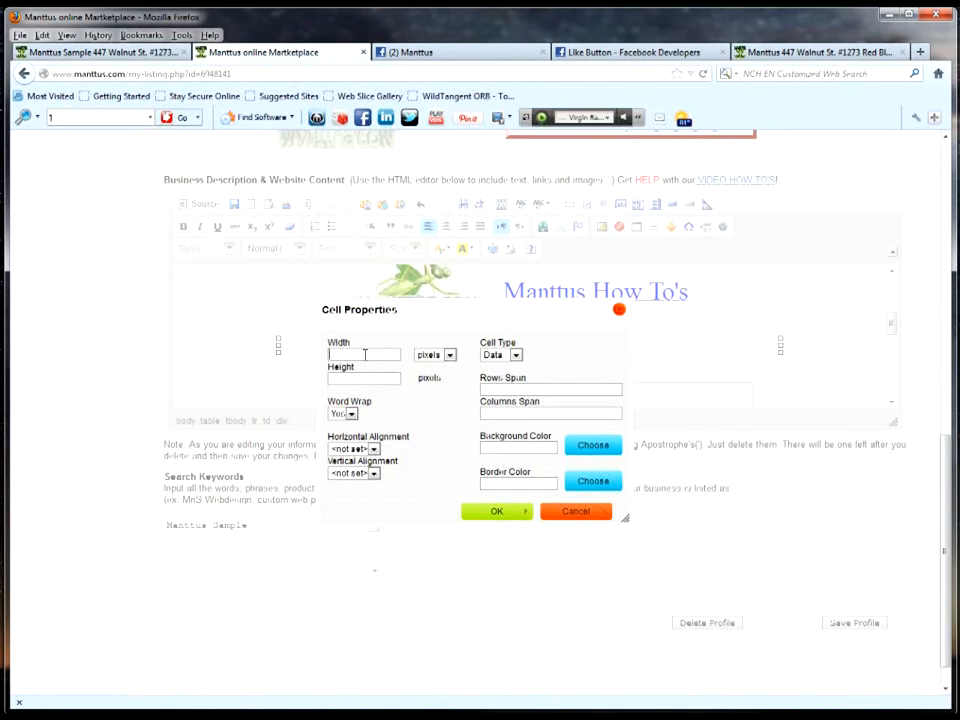
{"action": "left_click", "coordinate": [632, 56]}
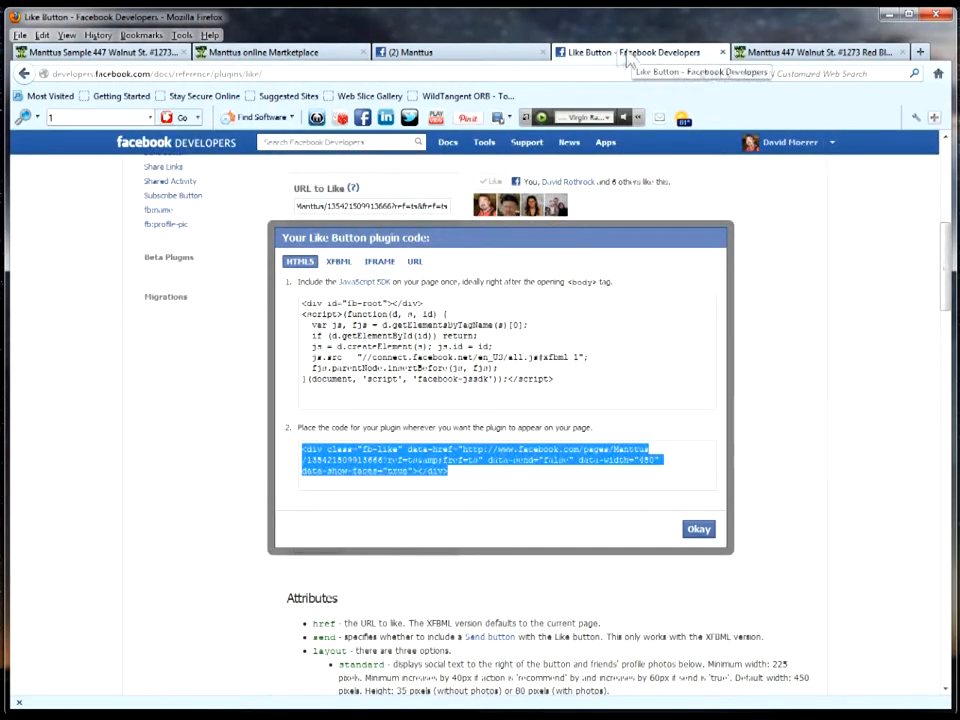
{"action": "left_click", "coordinate": [697, 530]}
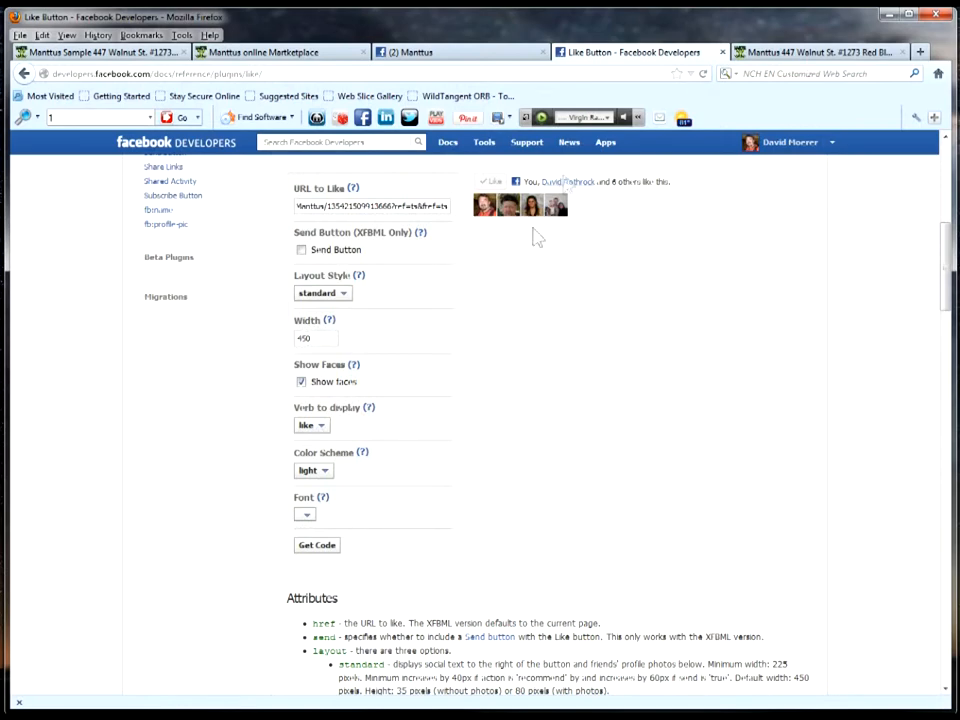
{"action": "left_click", "coordinate": [279, 55]}
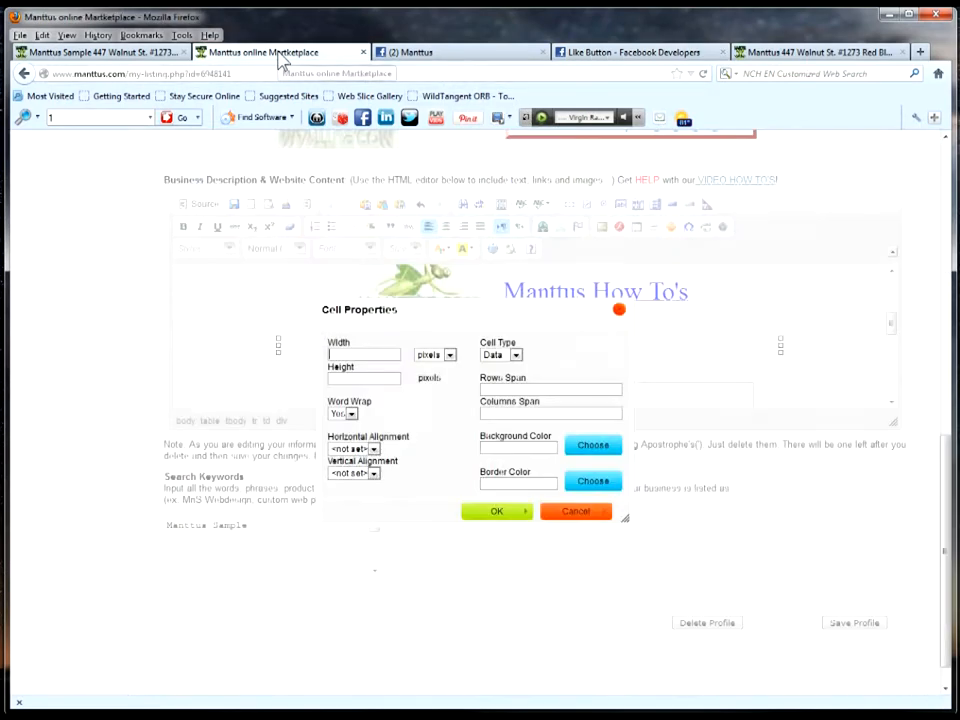
{"action": "left_click", "coordinate": [358, 356]}
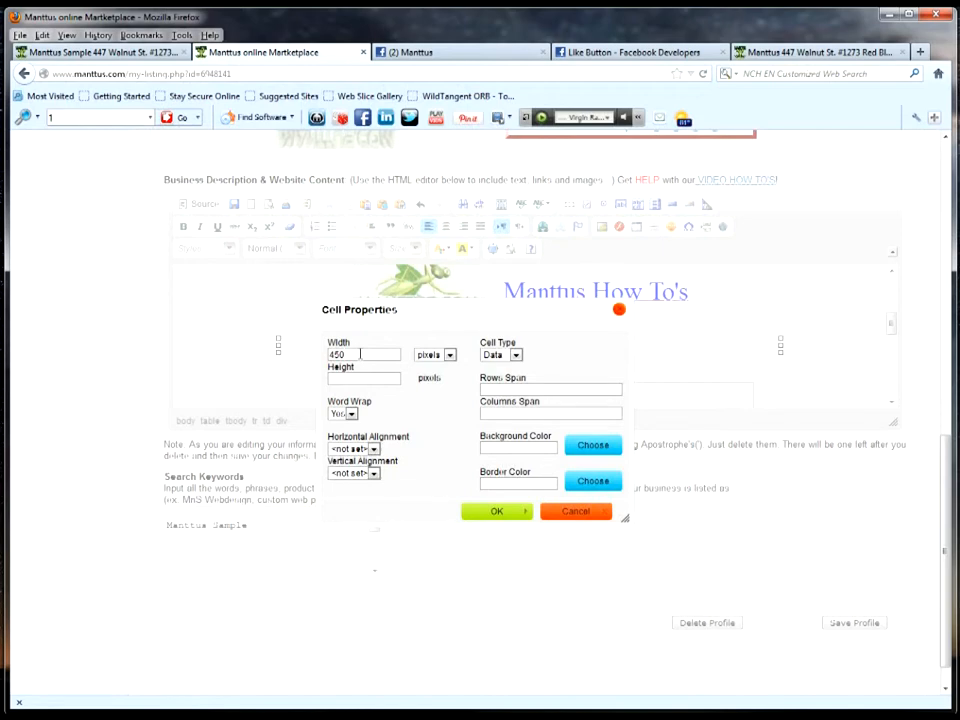
{"action": "left_click", "coordinate": [503, 512]}
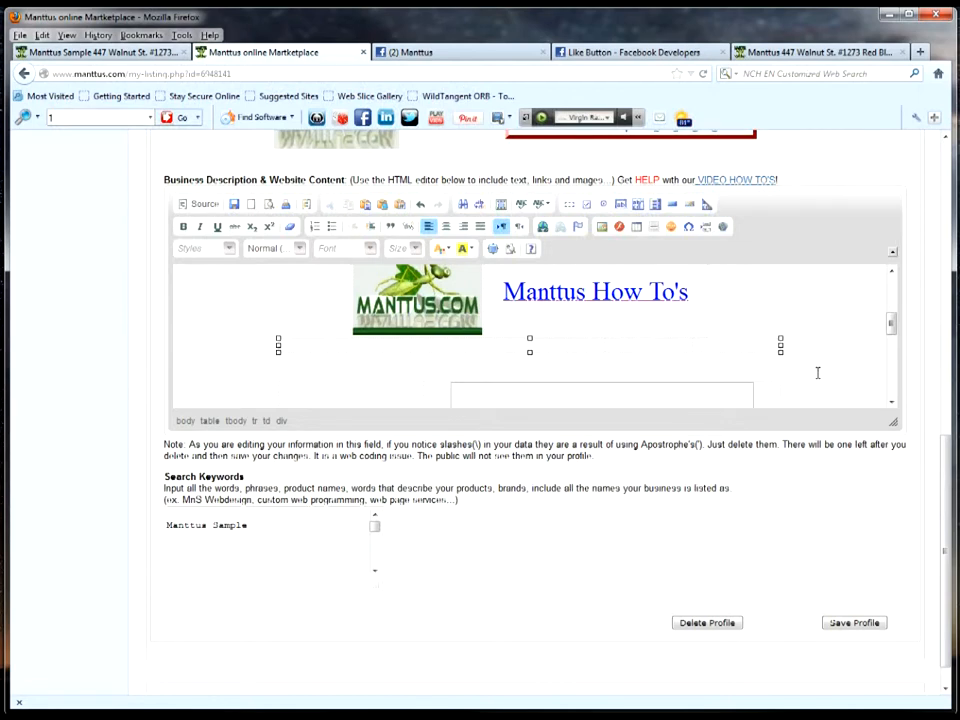
- Reduce the overall width of the three-column Like Button table in its table properties
{"action": "left_click", "coordinate": [740, 351]}
{"action": "right_click", "coordinate": [761, 350]}
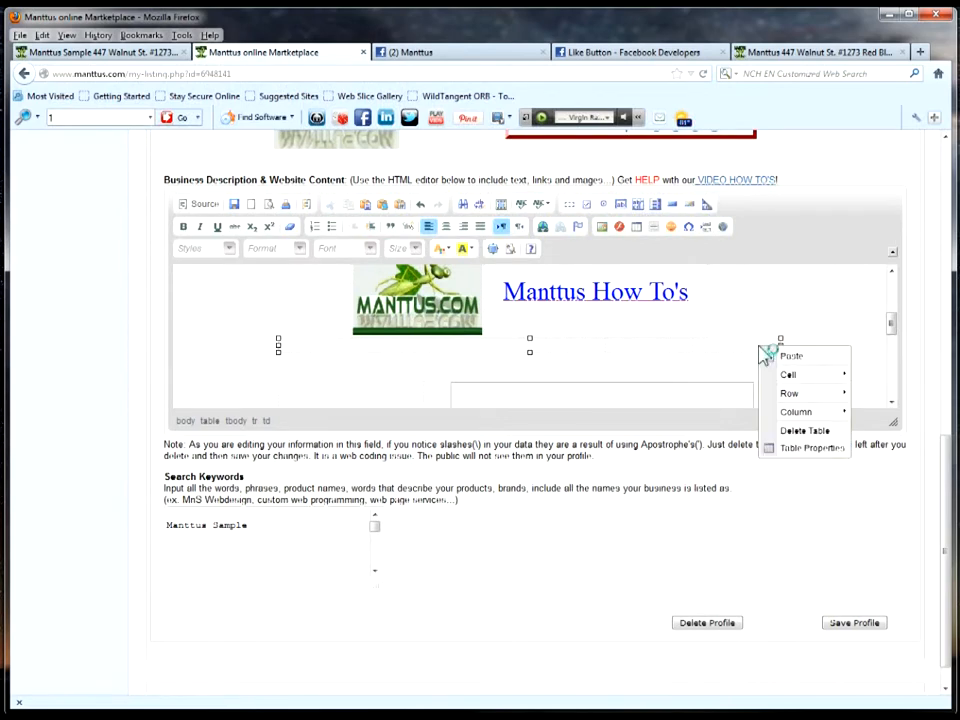
{"action": "left_click", "coordinate": [798, 447]}
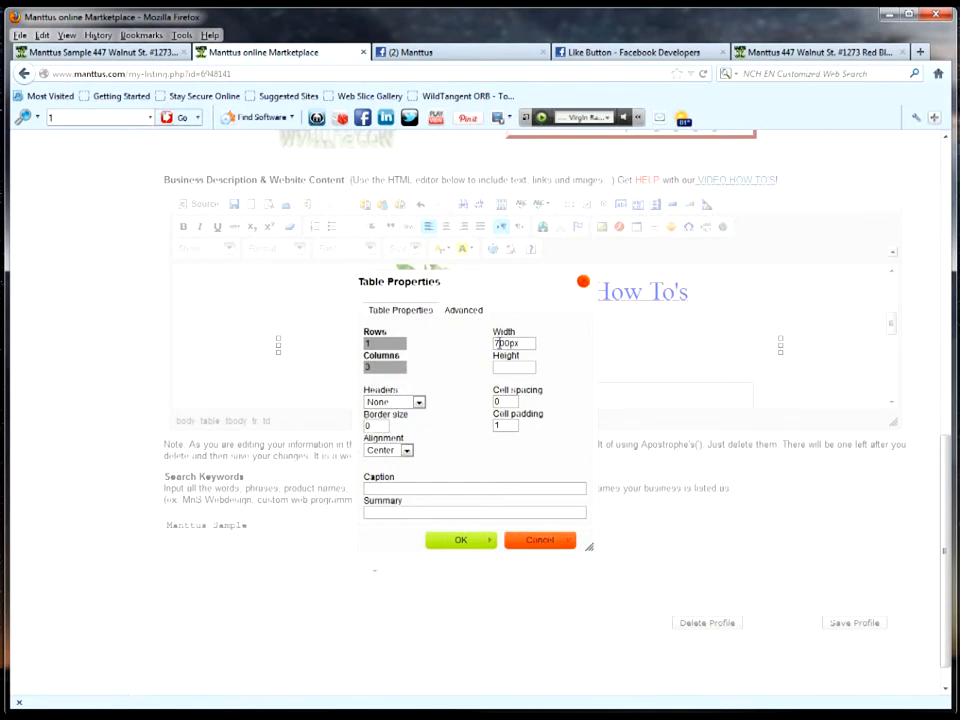
{"action": "left_click_drag", "start_coordinate": [499, 343], "coordinate": [494, 343]}
{"action": "left_click", "coordinate": [458, 543]}
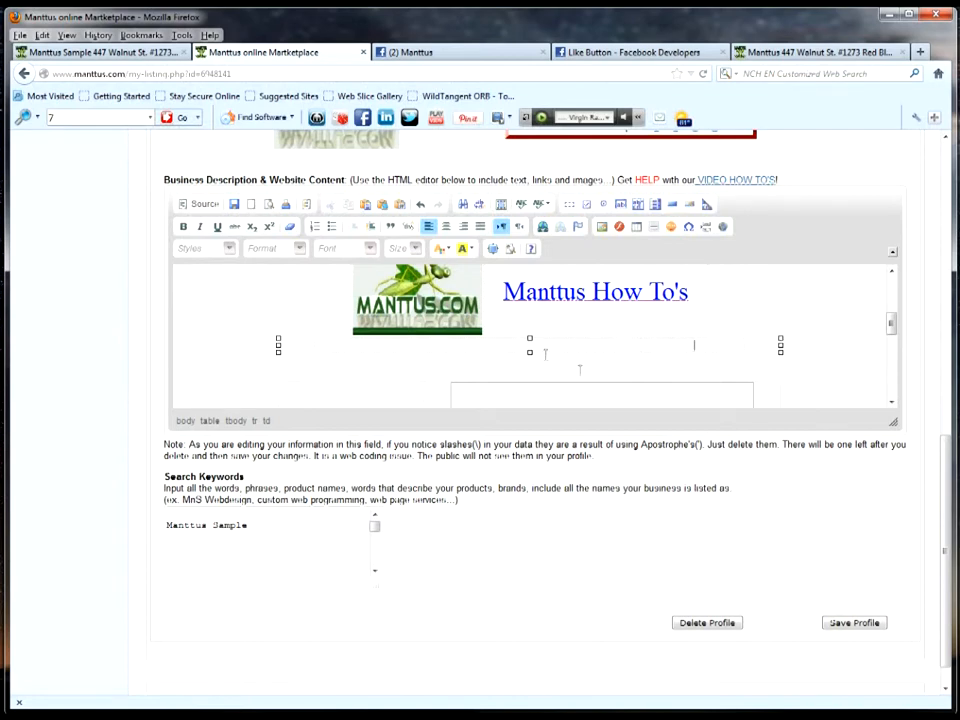
- Save the Manttus Sample profile and reload its public page to check the Like Button's placement
{"action": "left_click", "coordinate": [847, 624]}
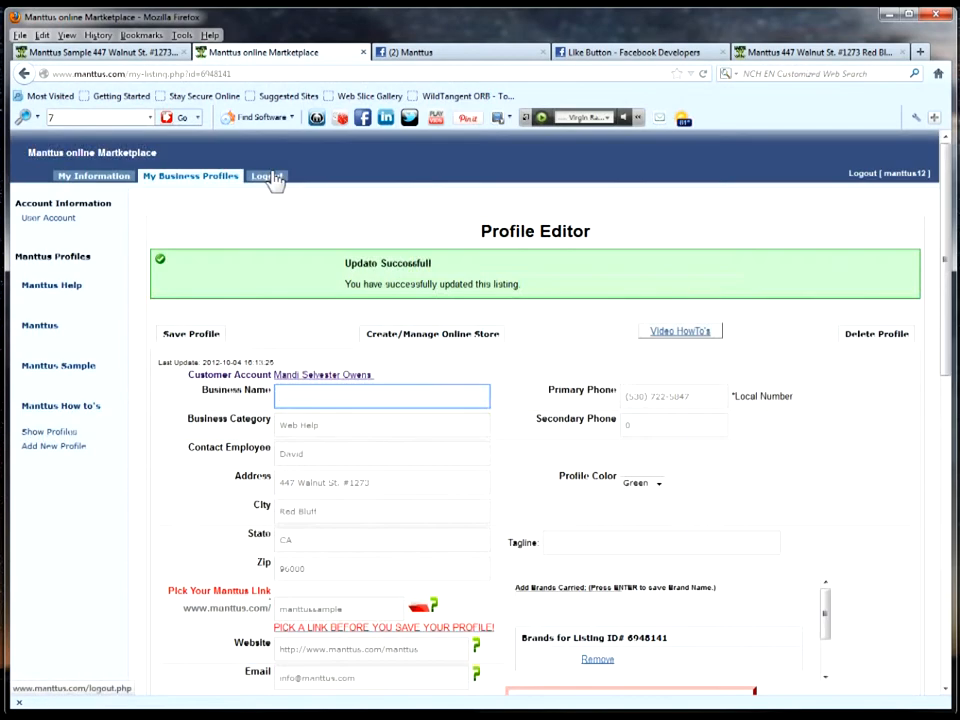
{"action": "left_click", "coordinate": [148, 58]}
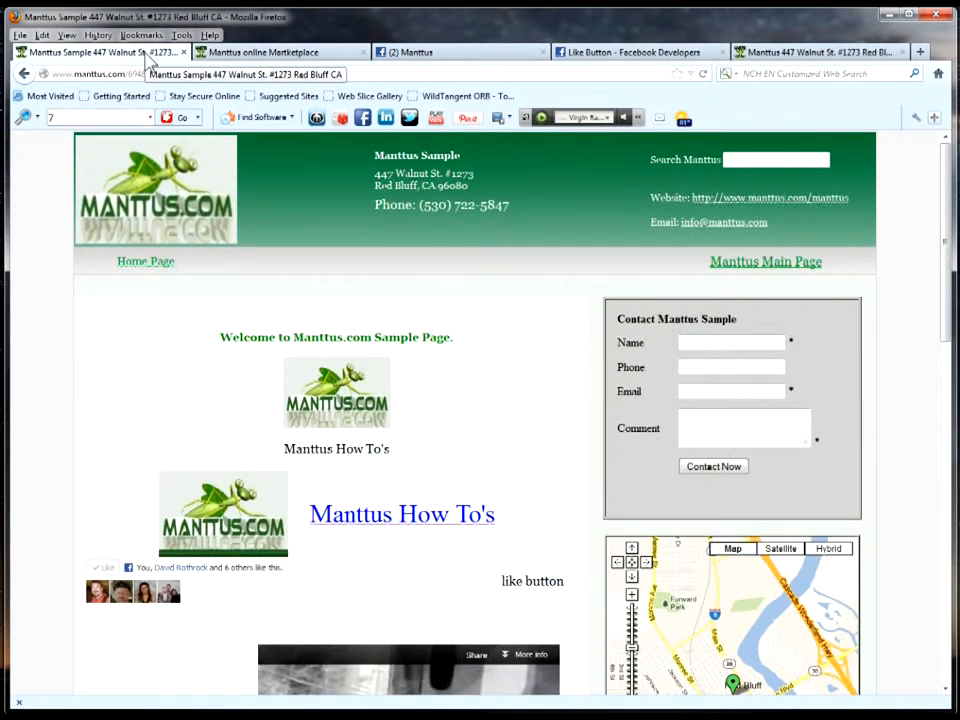
{"action": "left_click_drag", "start_coordinate": [948, 213], "coordinate": [954, 287]}
{"action": "left_click", "coordinate": [704, 75]}
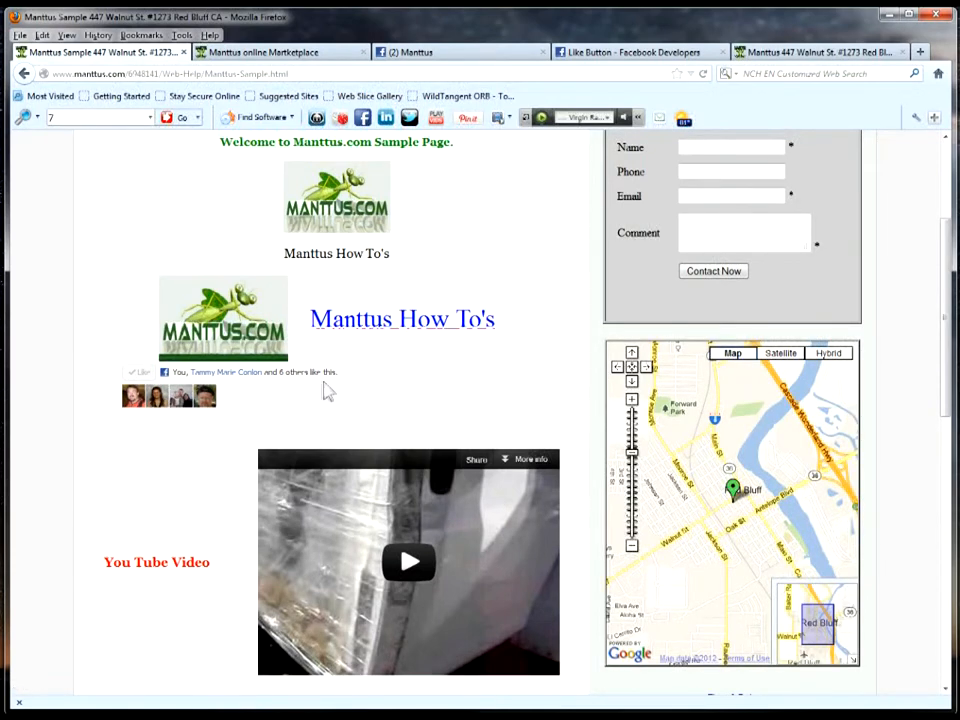
- Compare the embedded Like Button with the Manttus Facebook page, and return to the public Manttus Sample page
{"action": "left_click", "coordinate": [138, 374]}
{"action": "left_click", "coordinate": [452, 58]}
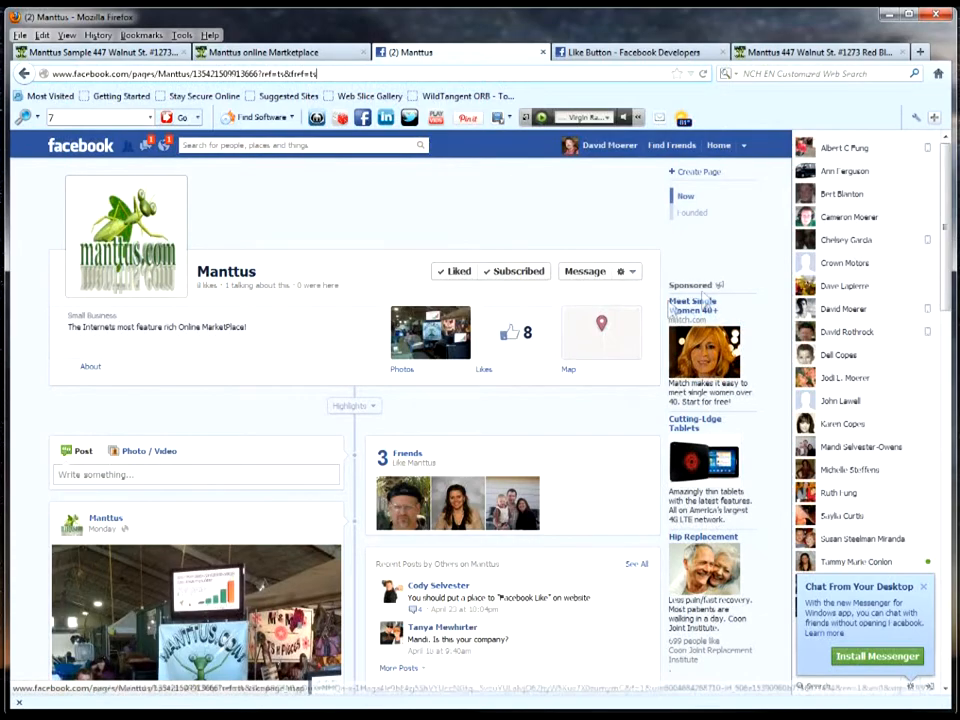
{"action": "scroll", "coordinate": [955, 258], "scroll_direction": "down", "scroll_amount": 3}
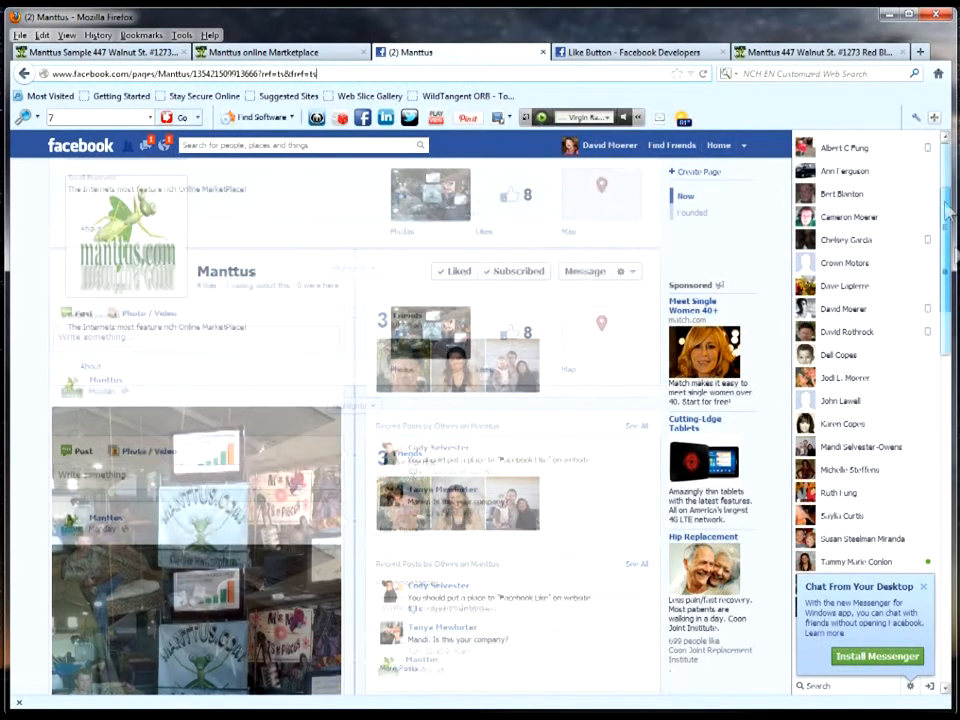
{"action": "scroll", "coordinate": [955, 258], "scroll_direction": "up", "scroll_amount": 1}
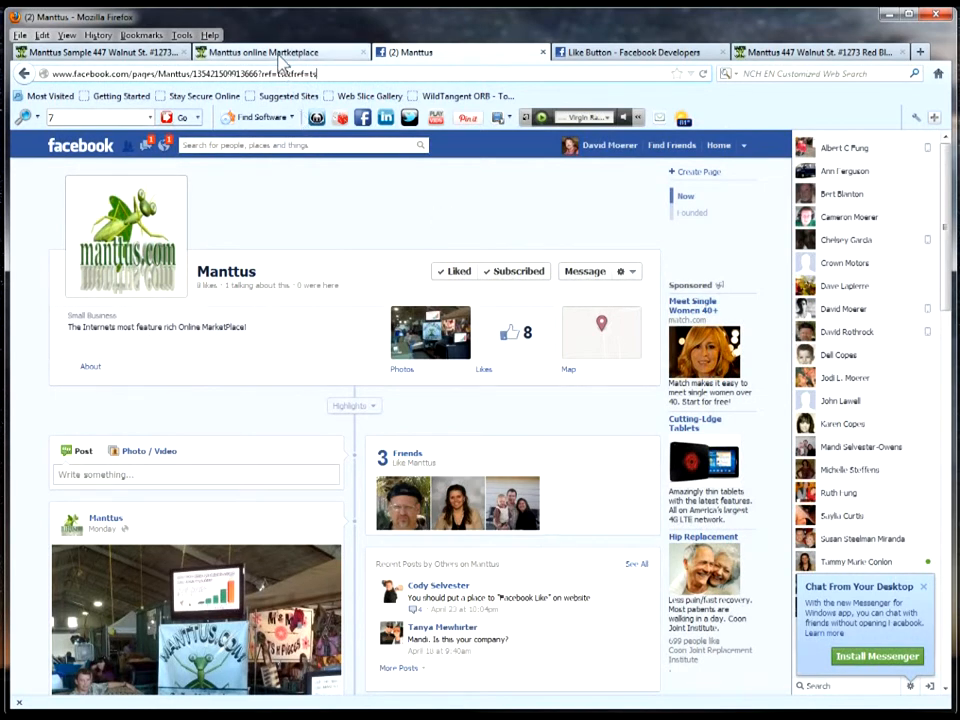
{"action": "left_click", "coordinate": [230, 55]}
{"action": "left_click", "coordinate": [162, 54]}
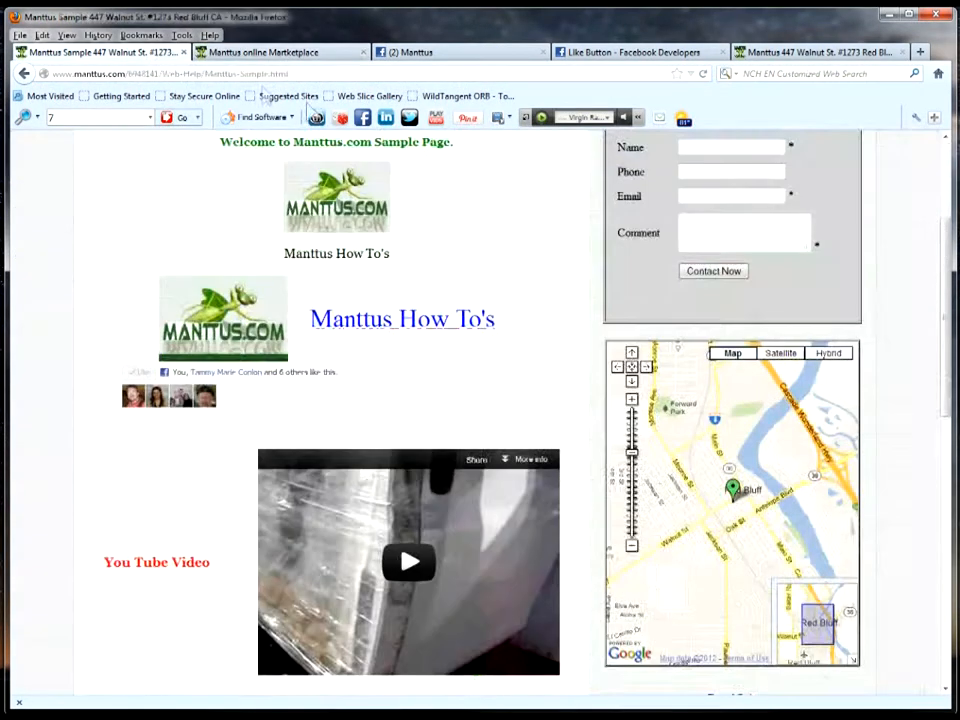